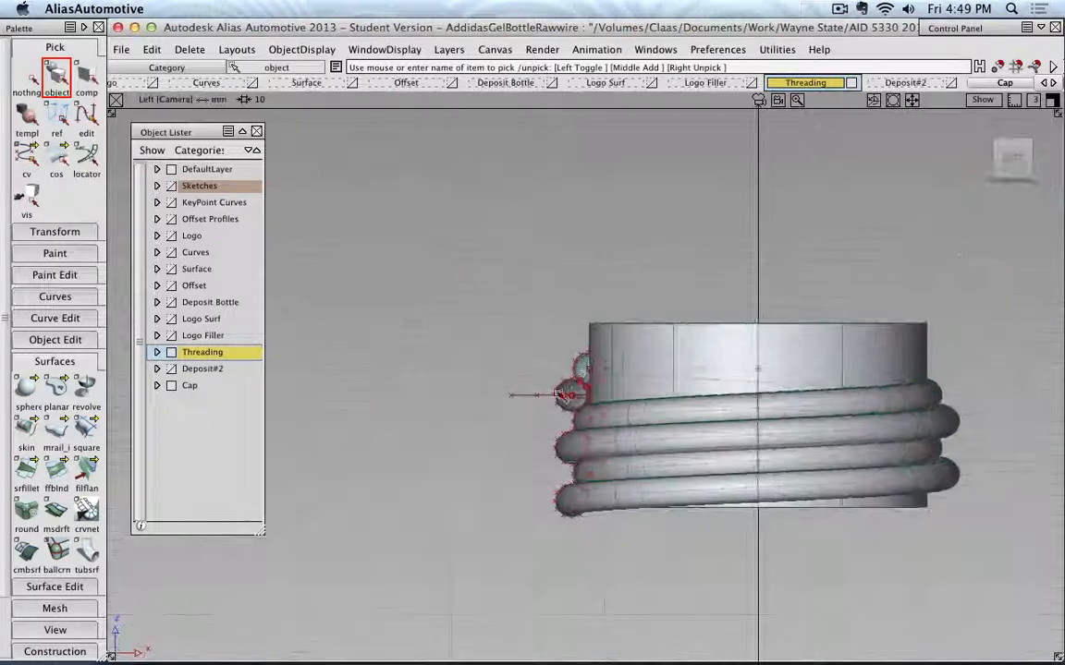
Make Cap the active layer and hide the Threading layer
{"action": "left_click", "coordinate": [171, 354]}
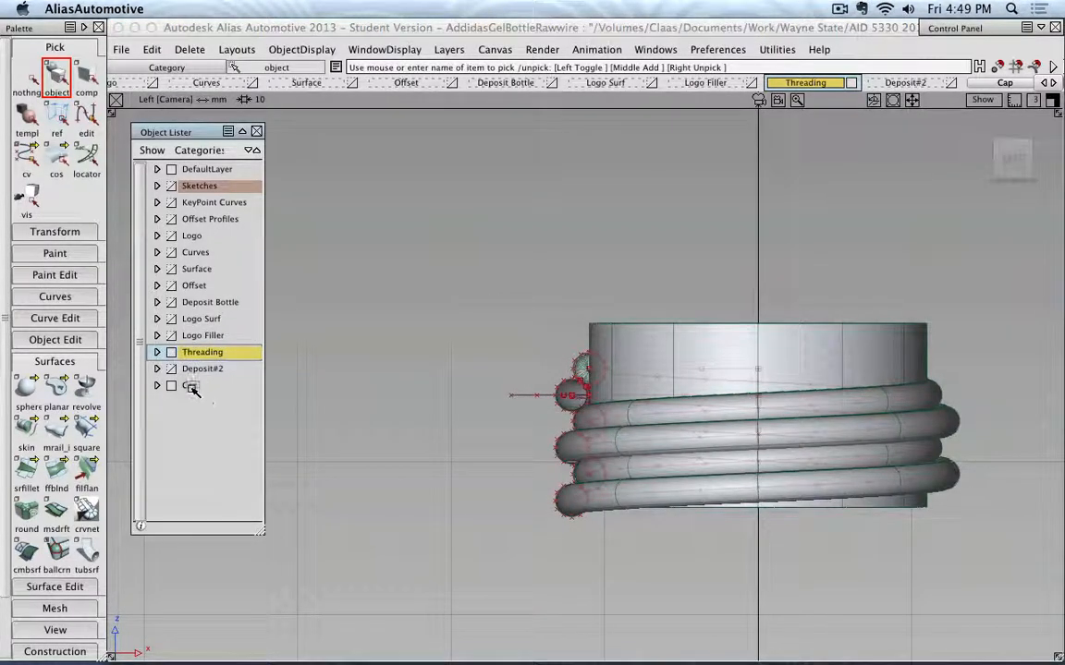
{"action": "left_click", "coordinate": [190, 386]}
{"action": "left_click", "coordinate": [172, 354]}
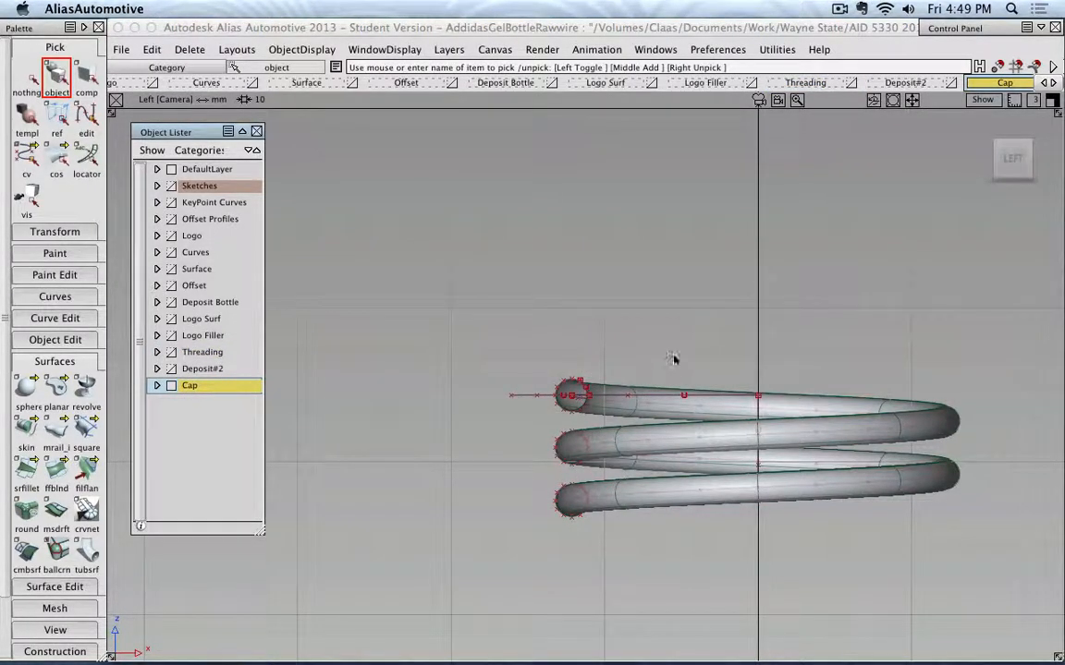
{"action": "middle_click_drag", "start_coordinate": [675, 361], "coordinate": [530, 285], "text": "alt+shift"}
{"action": "right_click_drag", "start_coordinate": [529, 286], "coordinate": [495, 282], "text": "alt+shift"}
{"action": "middle_click_drag", "start_coordinate": [467, 273], "coordinate": [501, 259], "text": "alt+shift"}
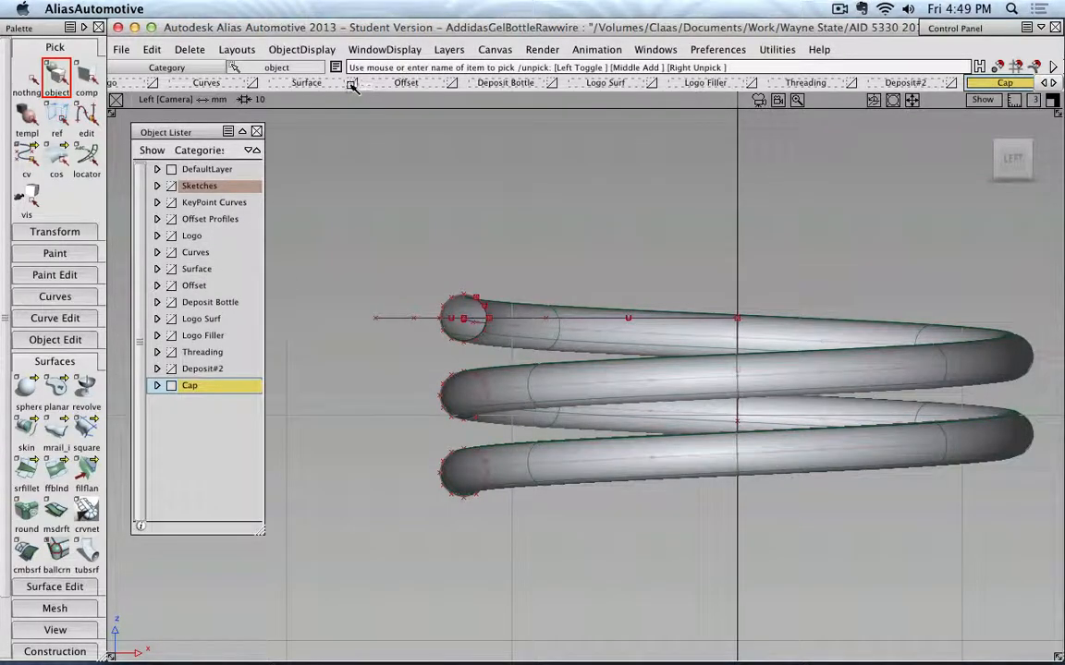
Show the Surface and Threading layers together with the cap geometry
{"action": "left_click", "coordinate": [316, 82]}
{"action": "right_click_drag", "start_coordinate": [484, 289], "coordinate": [634, 324], "text": "alt+shift"}
{"action": "middle_click_drag", "start_coordinate": [634, 323], "coordinate": [601, 318], "text": "alt+shift"}
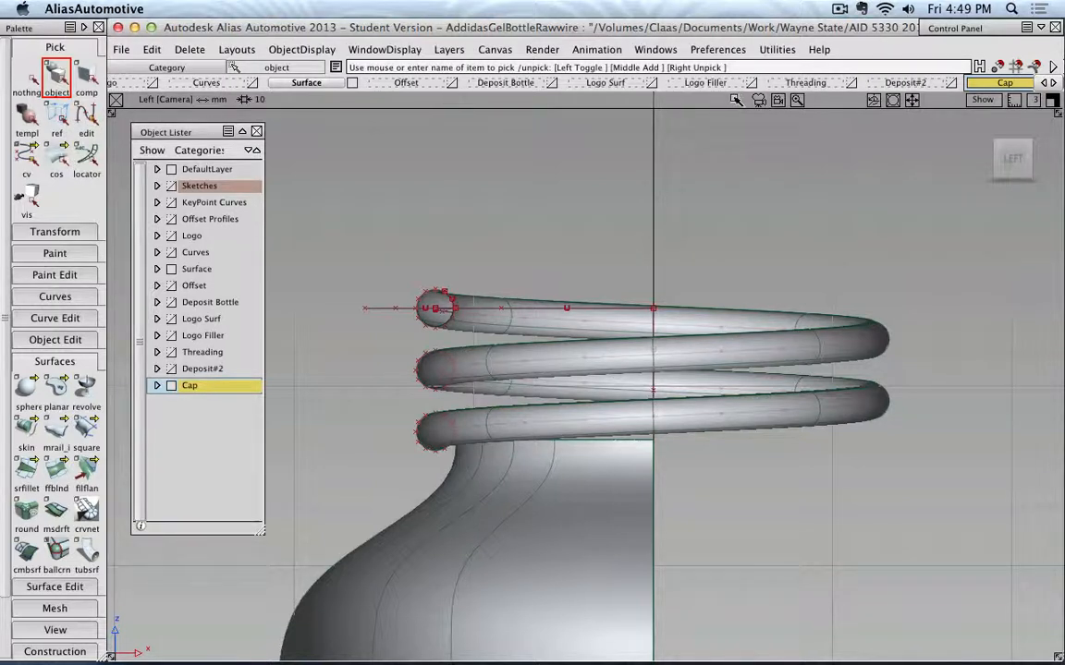
{"action": "left_click", "coordinate": [851, 83]}
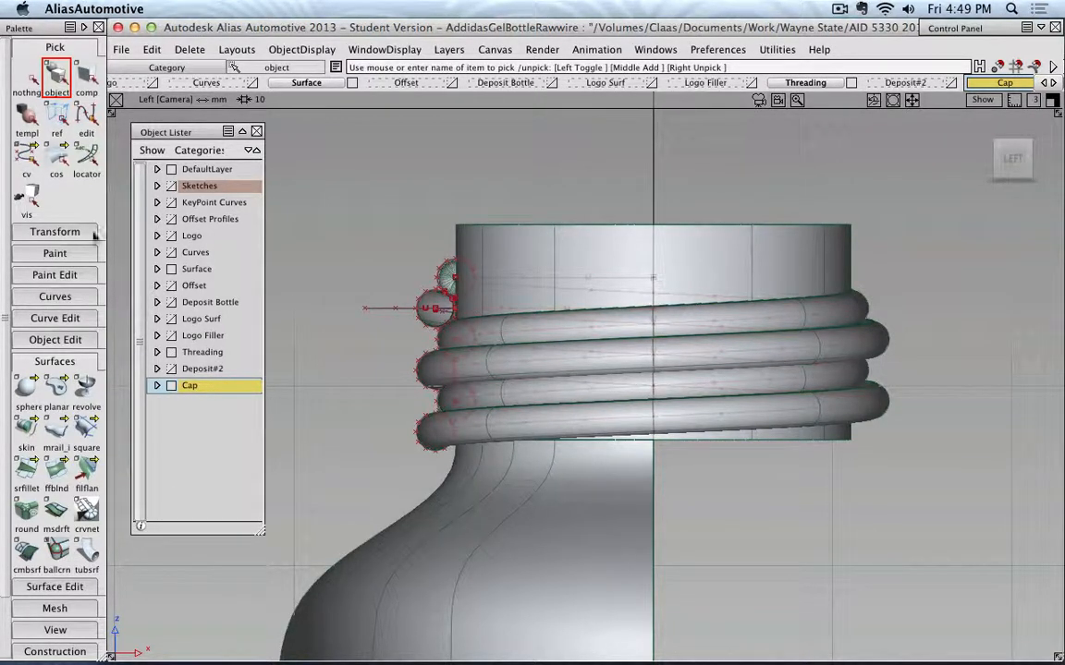
Draw a vertical edit point line from the centre of the uppermost cap coil's end circle down past the threads
{"action": "left_click", "coordinate": [96, 297]}
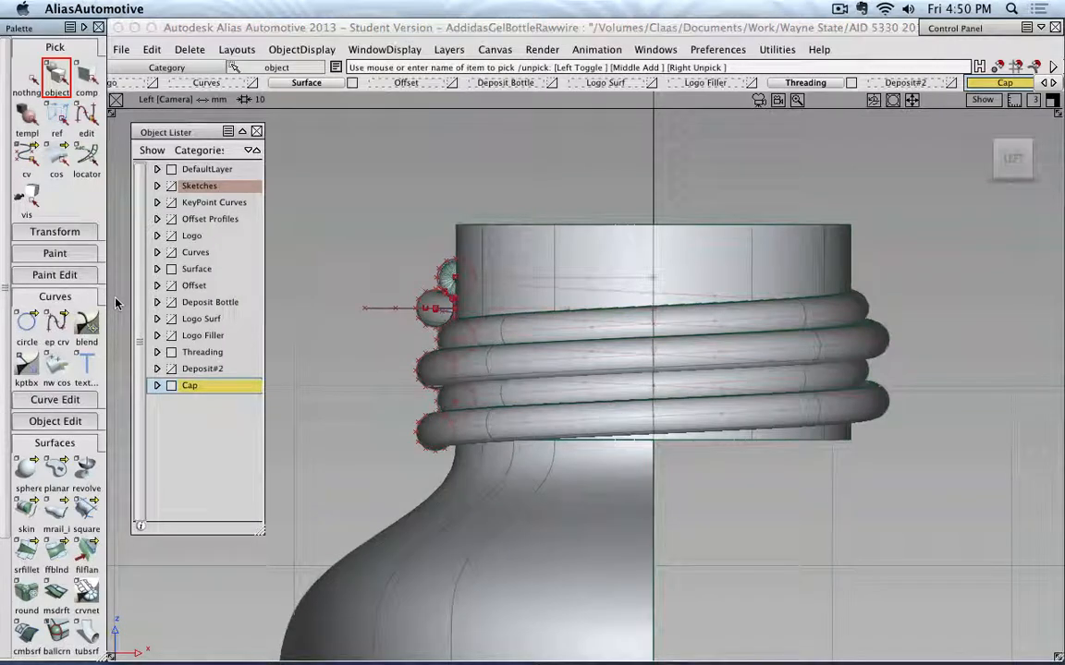
{"action": "left_click", "coordinate": [57, 324]}
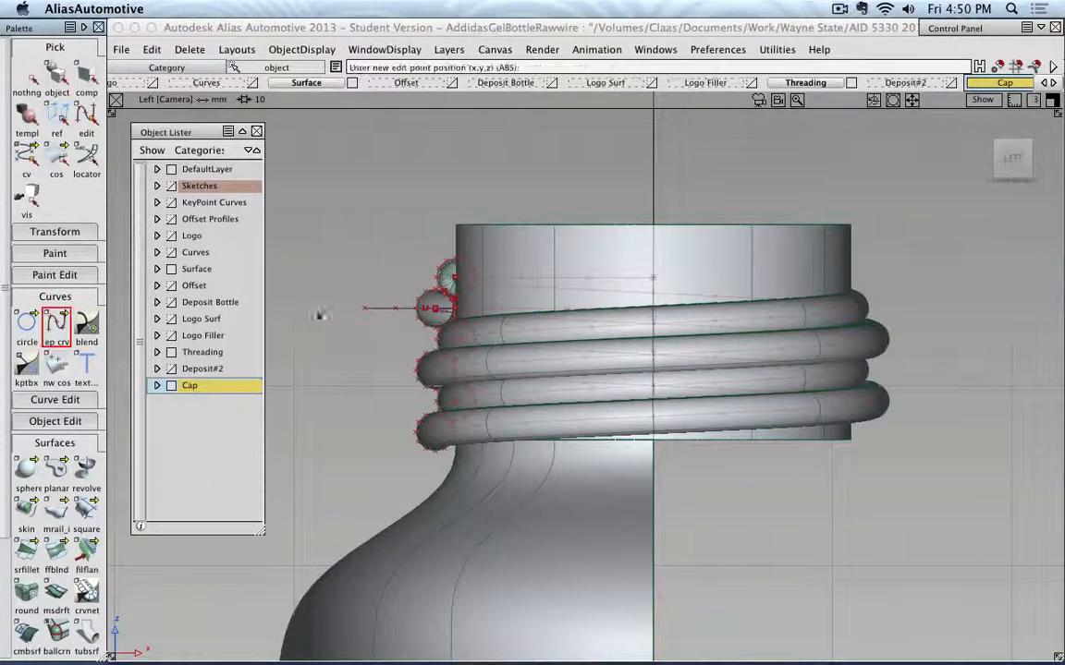
{"action": "scroll", "coordinate": [359, 290], "scroll_direction": "up", "scroll_amount": 10}
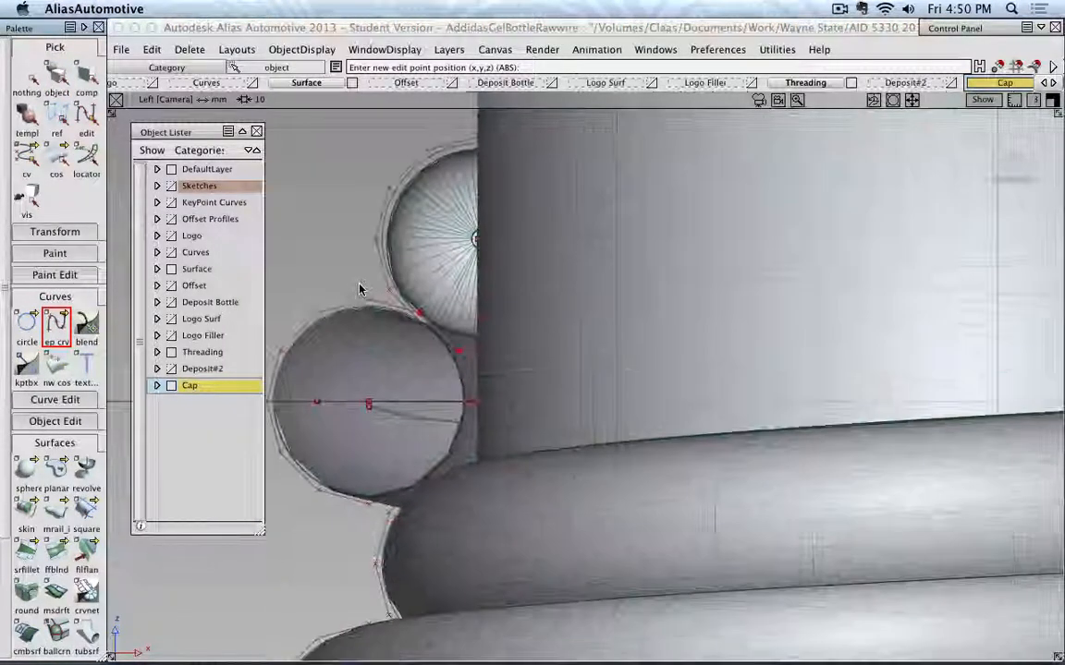
{"action": "scroll", "coordinate": [480, 254], "scroll_direction": "up", "scroll_amount": 5}
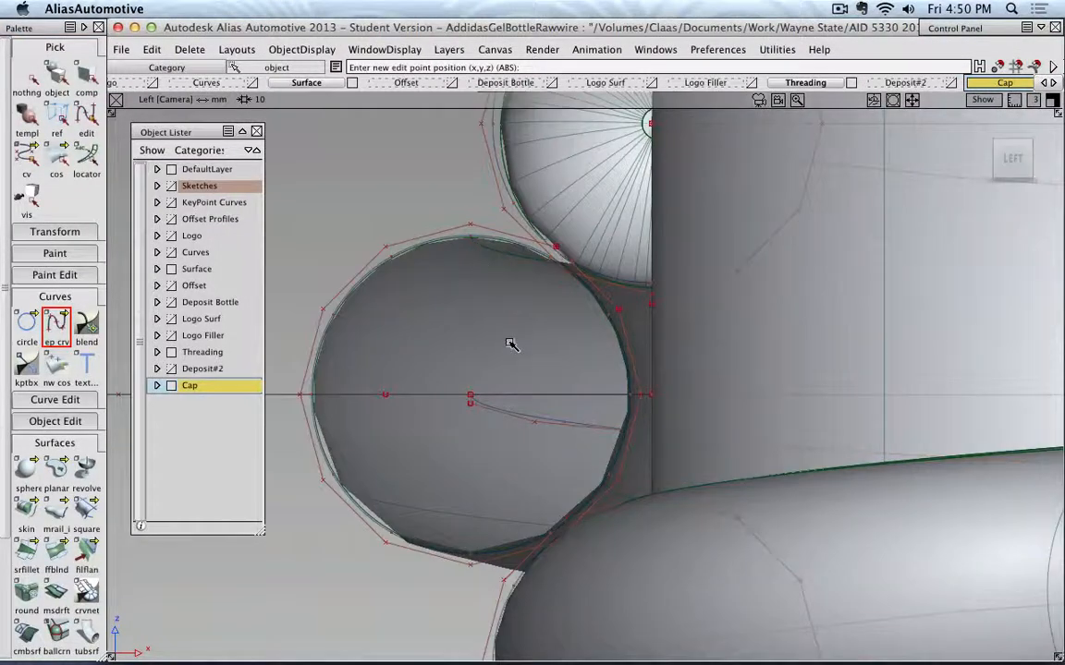
{"action": "left_click", "coordinate": [471, 394]}
{"action": "scroll", "coordinate": [483, 266], "scroll_direction": "down", "scroll_amount": 10}
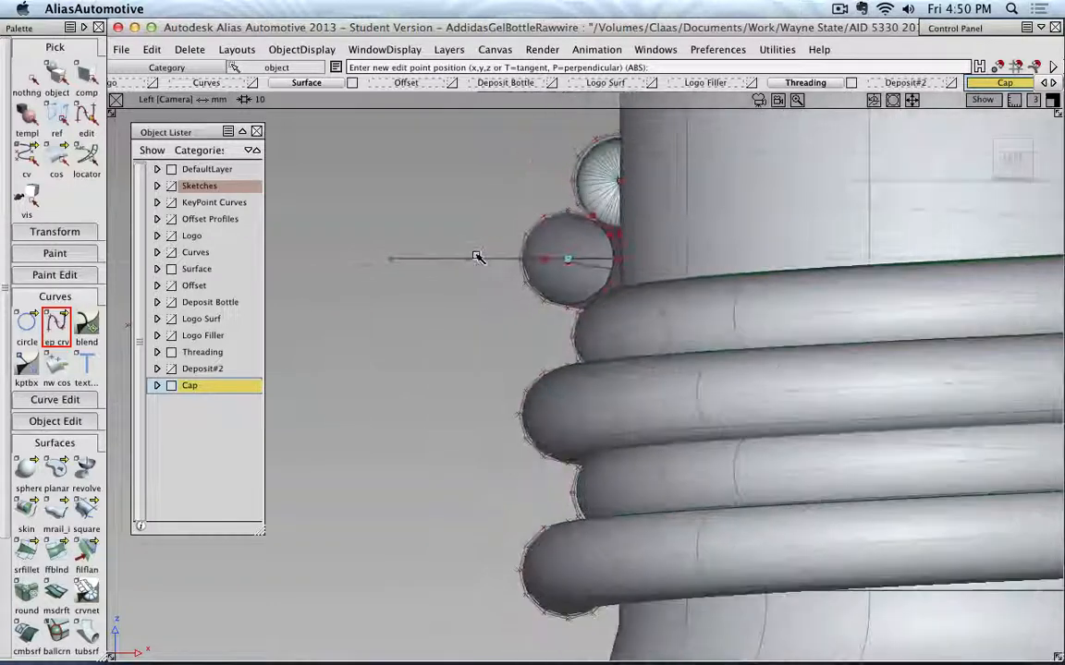
{"action": "scroll", "coordinate": [472, 238], "scroll_direction": "down", "scroll_amount": 8}
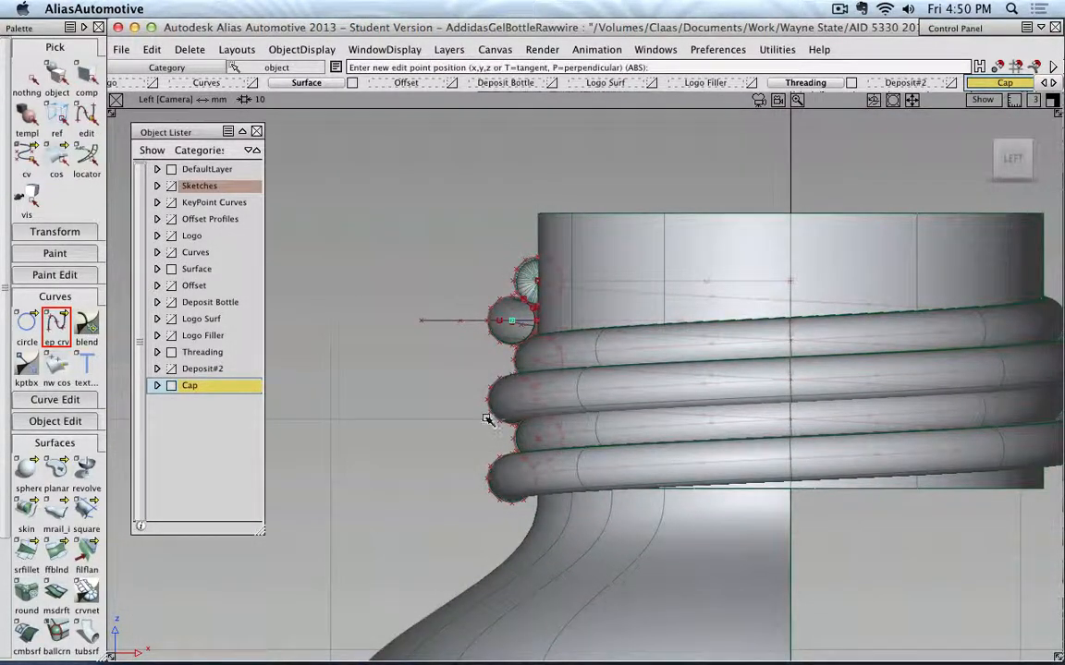
{"action": "scroll", "coordinate": [486, 407], "scroll_direction": "down", "scroll_amount": 6}
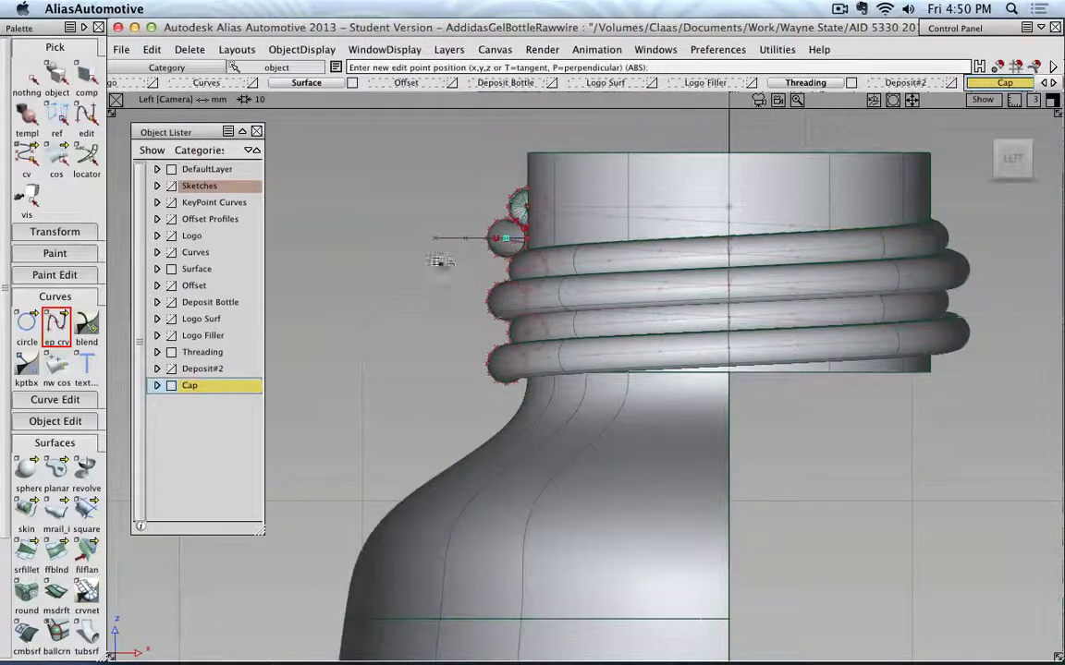
{"action": "right_click_drag", "start_coordinate": [408, 179], "coordinate": [431, 438]}
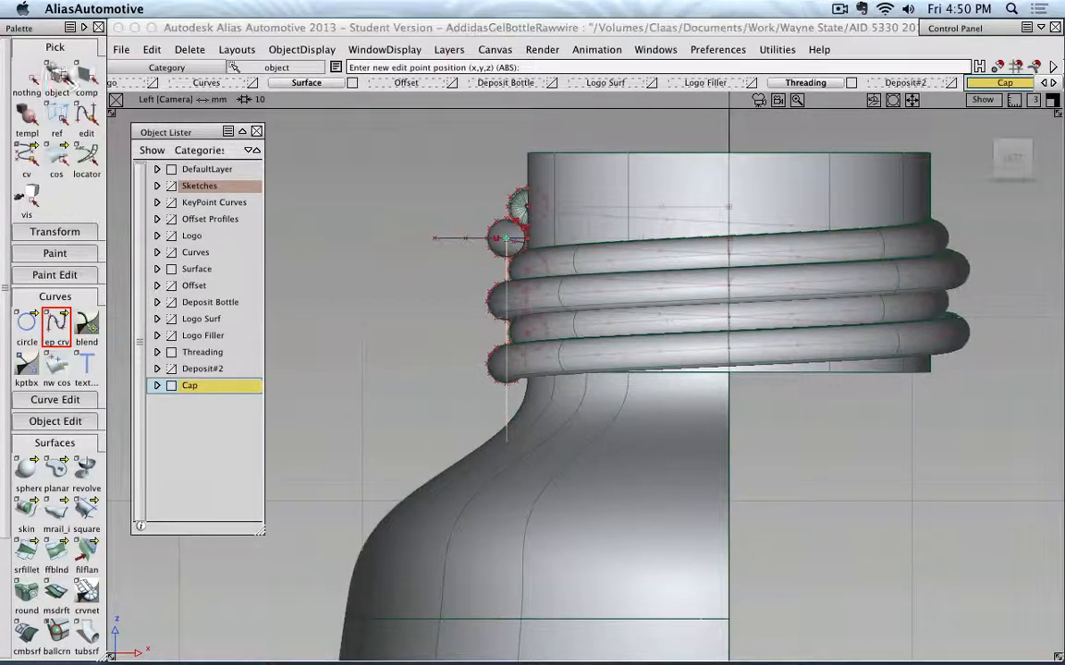
Move the vertical line up above the neck's rim and scale it longer to reach just below the lowest coil
{"action": "left_click", "coordinate": [56, 74]}
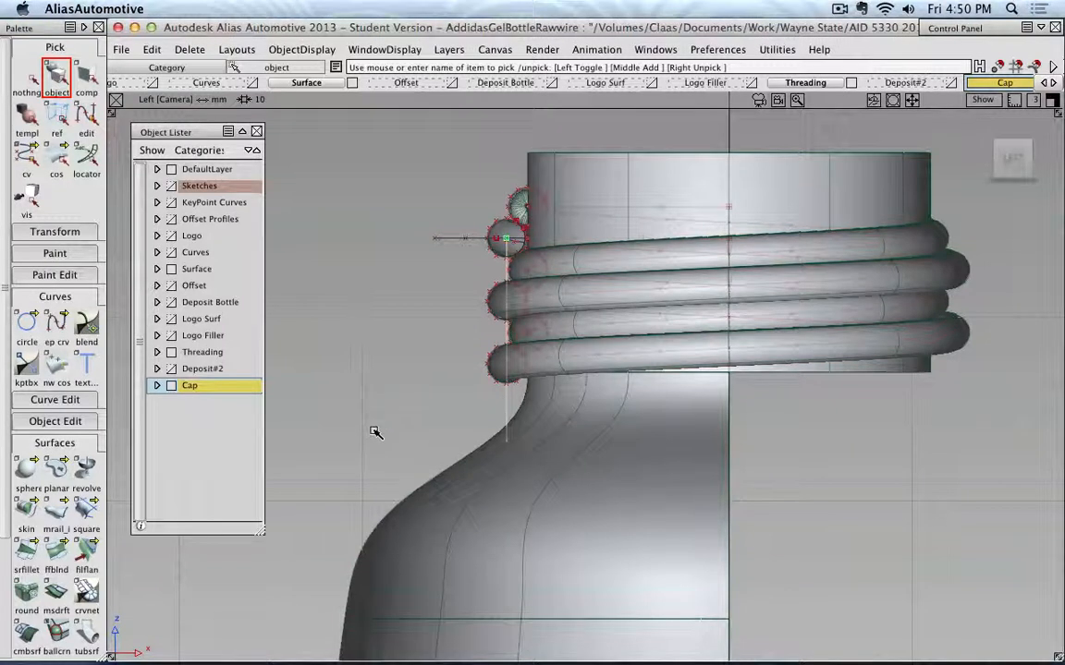
{"action": "left_click", "coordinate": [54, 231]}
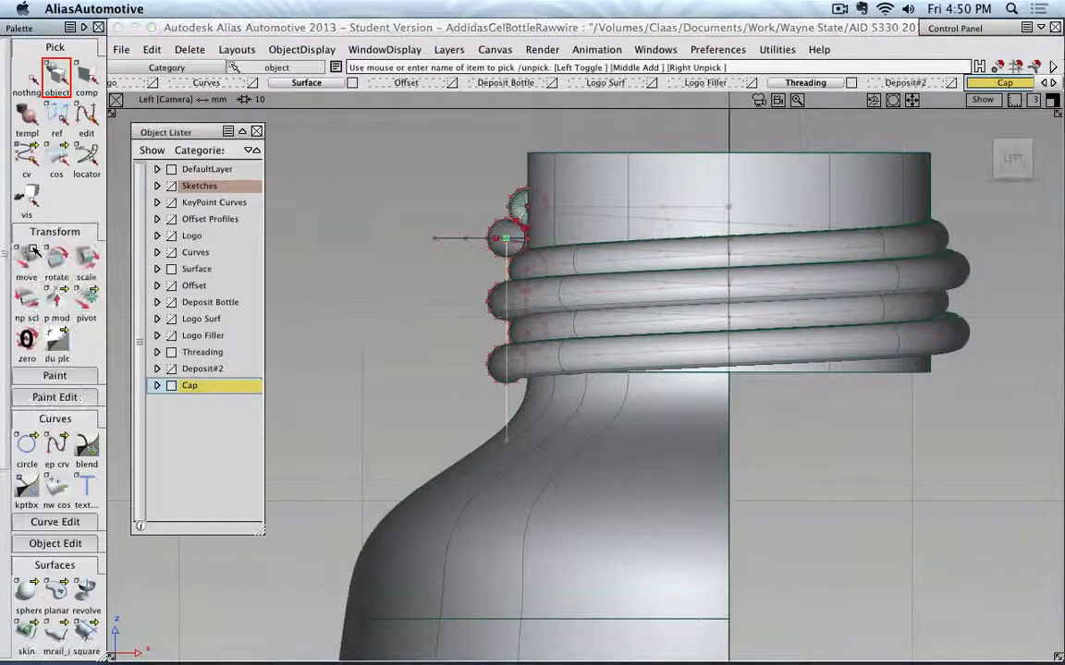
{"action": "left_click", "coordinate": [27, 258]}
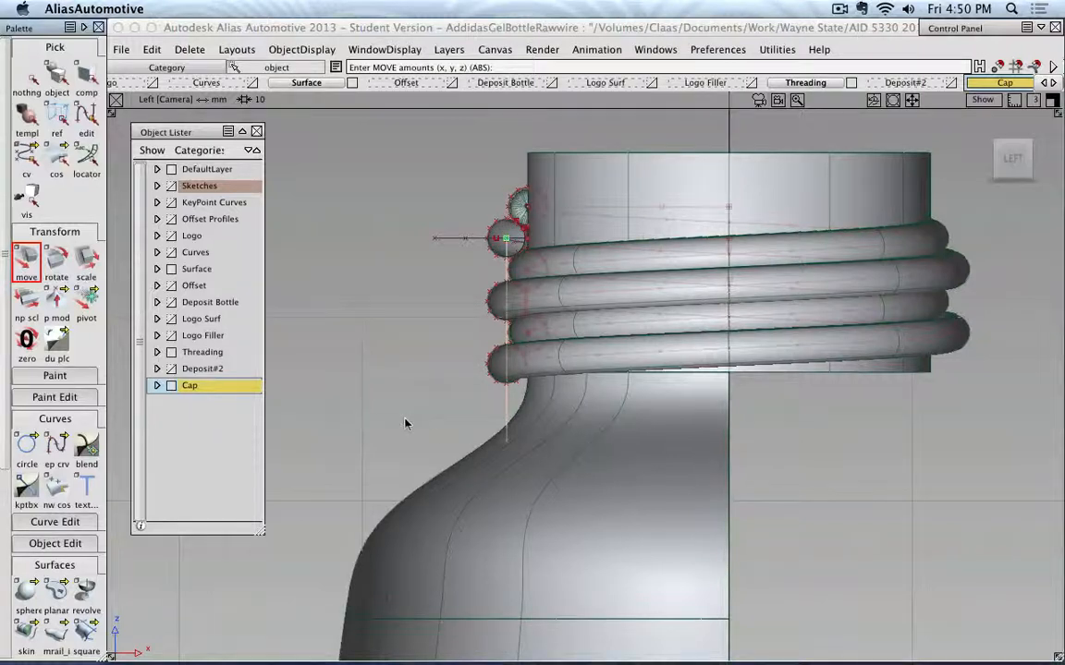
{"action": "right_click_drag", "start_coordinate": [405, 409], "coordinate": [424, 317]}
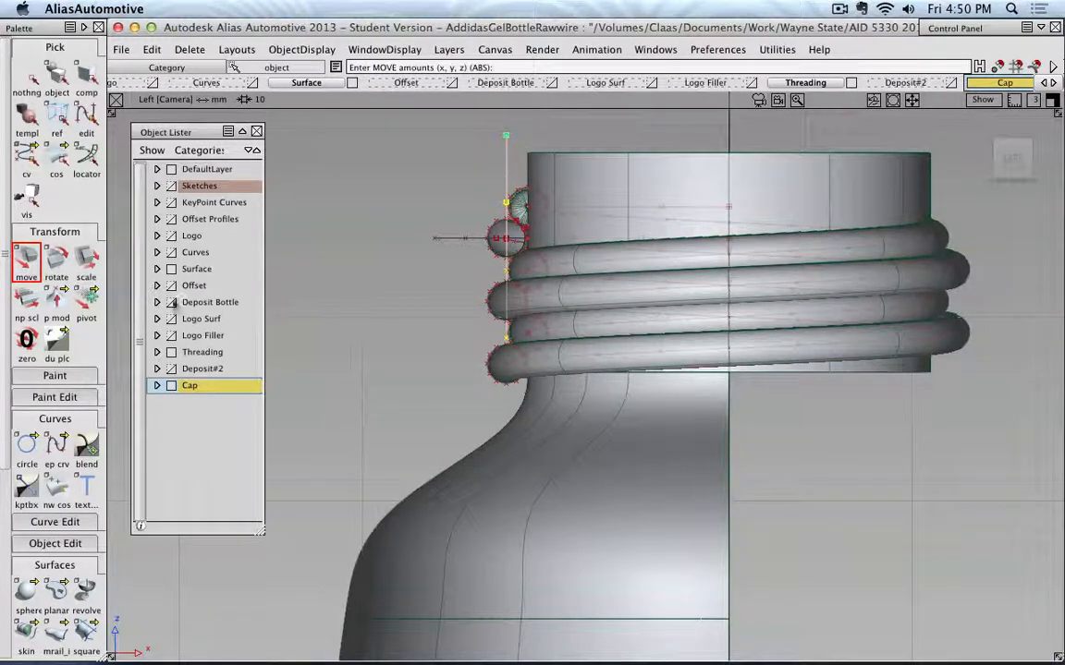
{"action": "left_click", "coordinate": [84, 262]}
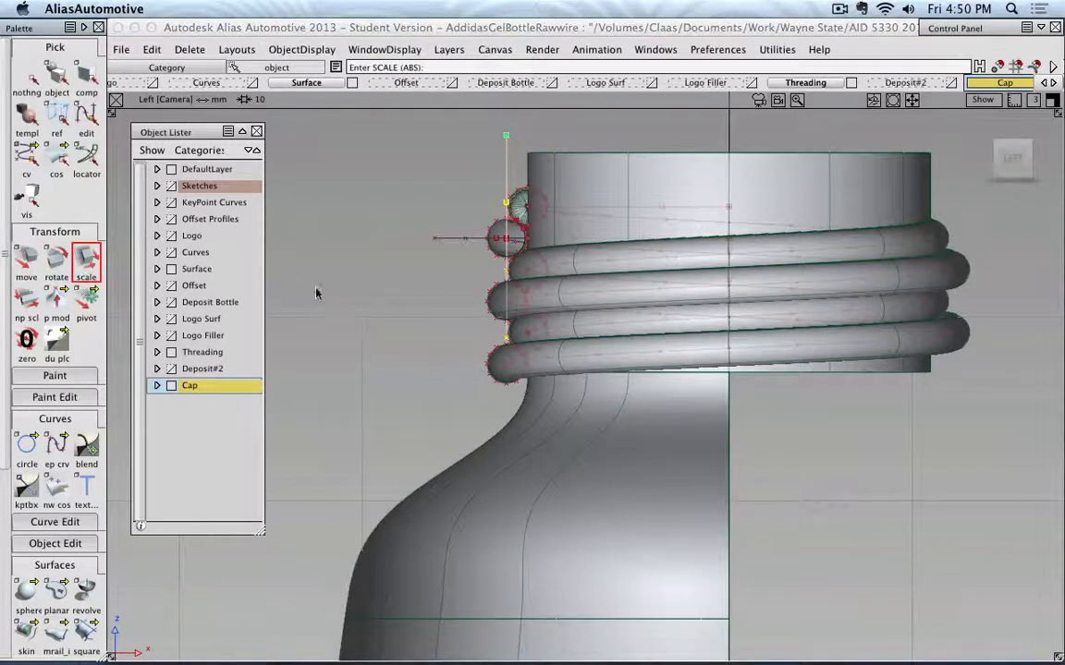
{"action": "left_click_drag", "start_coordinate": [368, 249], "coordinate": [385, 213]}
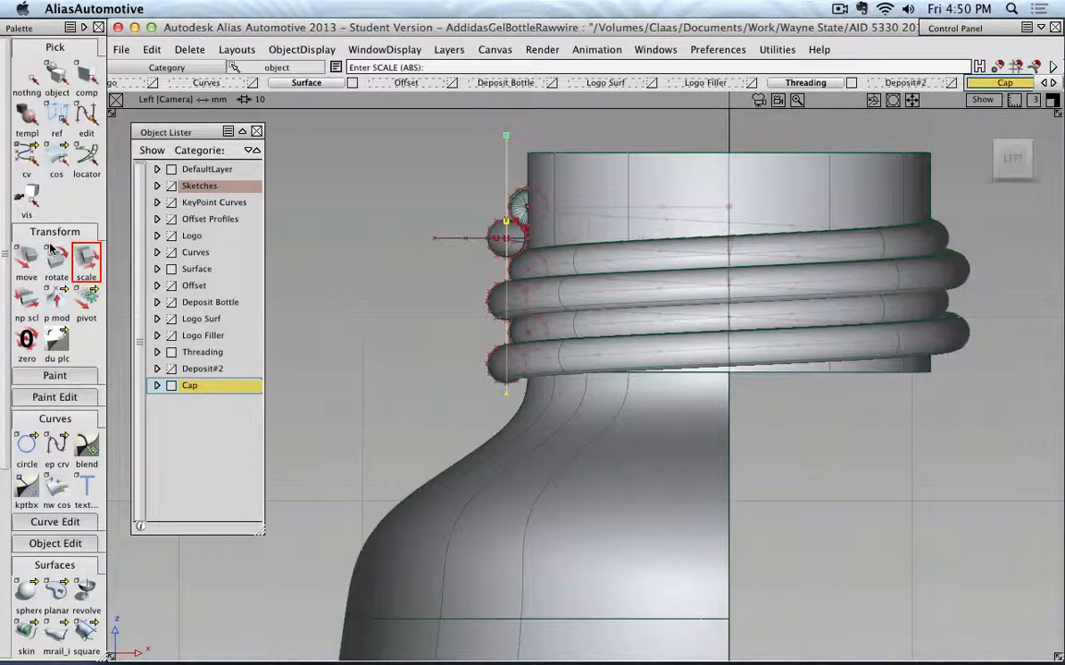
Duplicate the vertical line and move the copy horizontally outward, away from the threads
{"action": "left_click", "coordinate": [56, 74]}
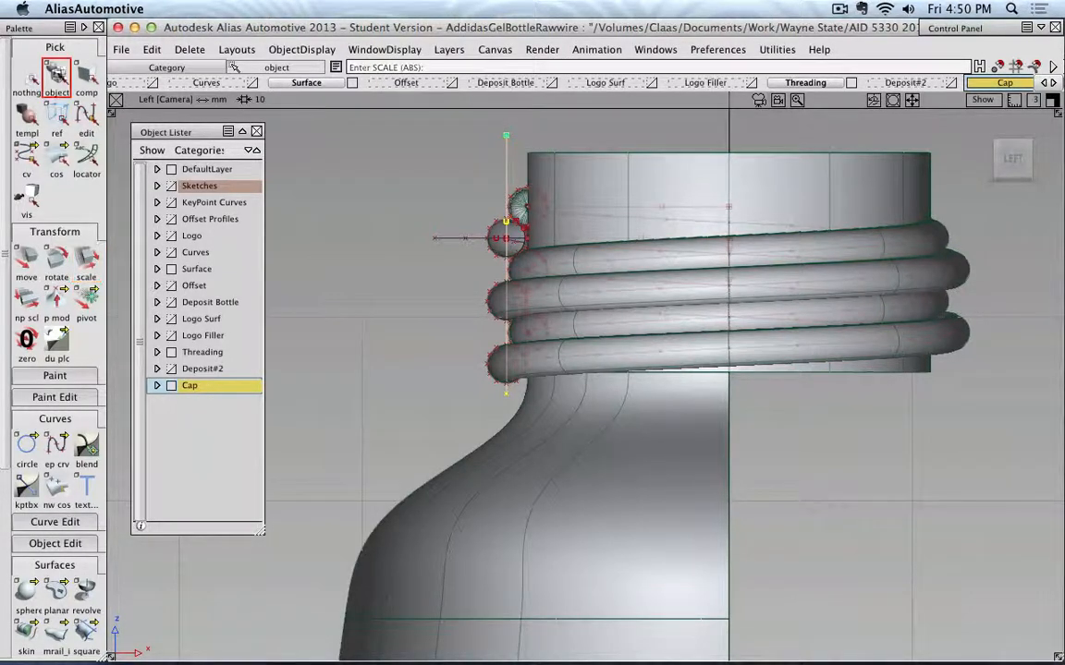
{"action": "left_click", "coordinate": [505, 162]}
{"action": "left_click", "coordinate": [505, 168]}
{"action": "key", "text": "super+s"}
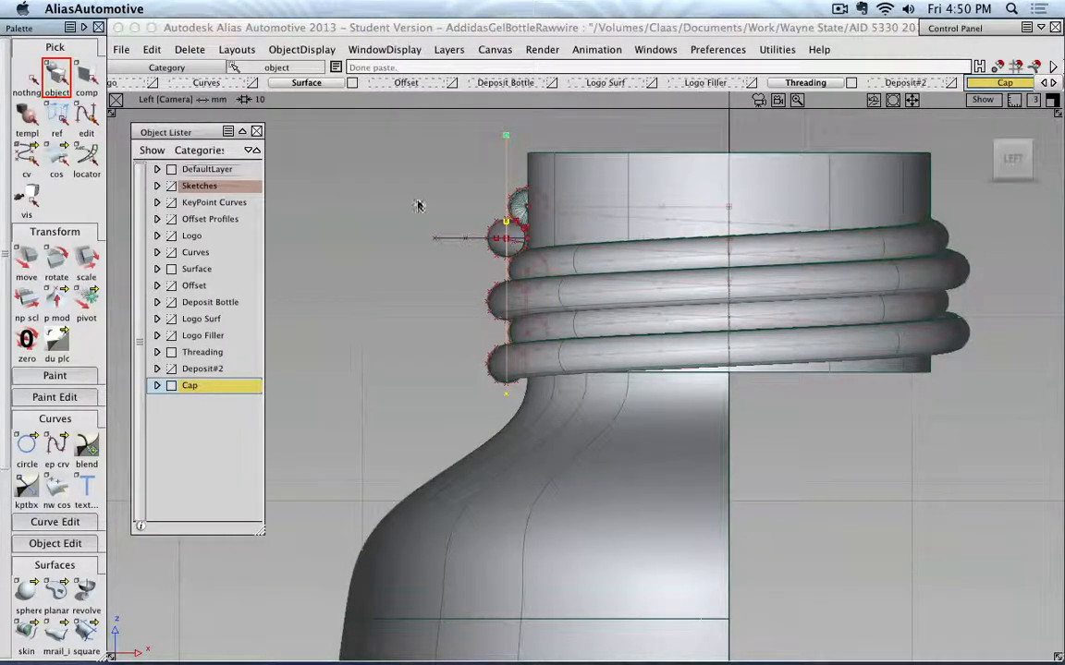
{"action": "key", "text": "super+v"}
{"action": "middle_click_drag", "start_coordinate": [460, 205], "coordinate": [411, 207]}
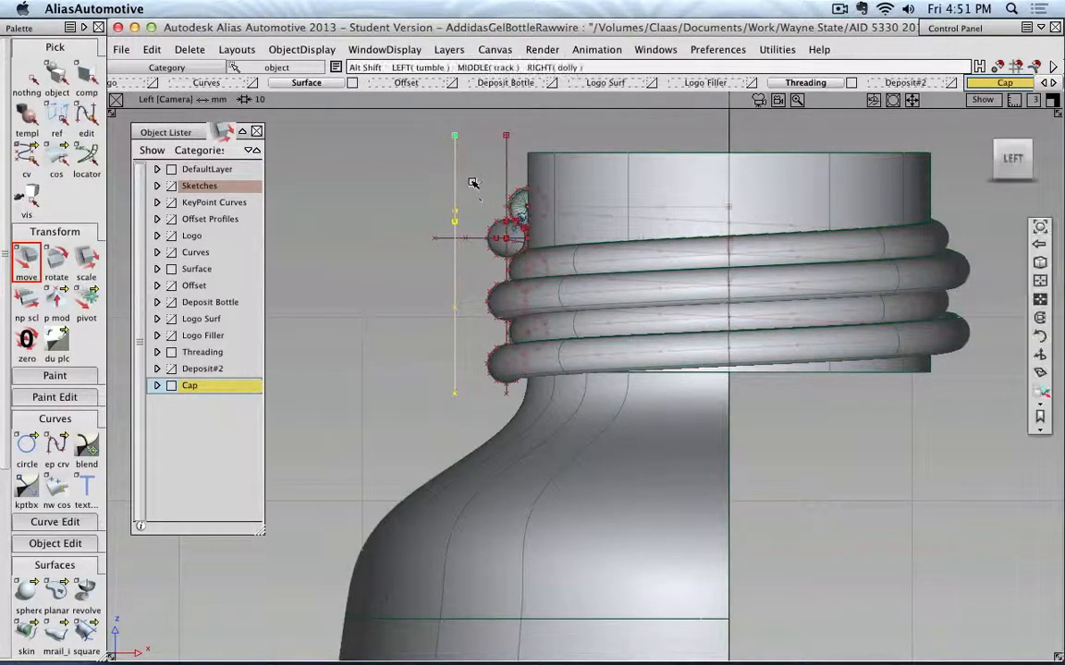
Try drawing the cap's dome profile as an edit point curve from the centre axis to the outer line's upper end
{"action": "middle_click_drag", "start_coordinate": [474, 183], "coordinate": [427, 338], "text": "alt+shift"}
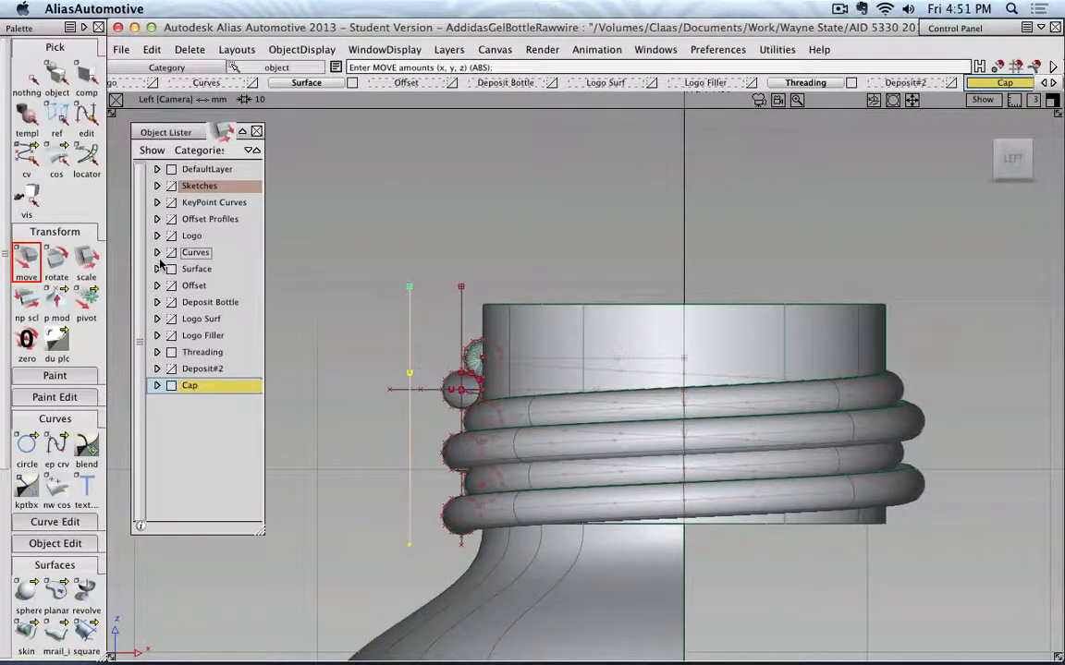
{"action": "left_click", "coordinate": [52, 457]}
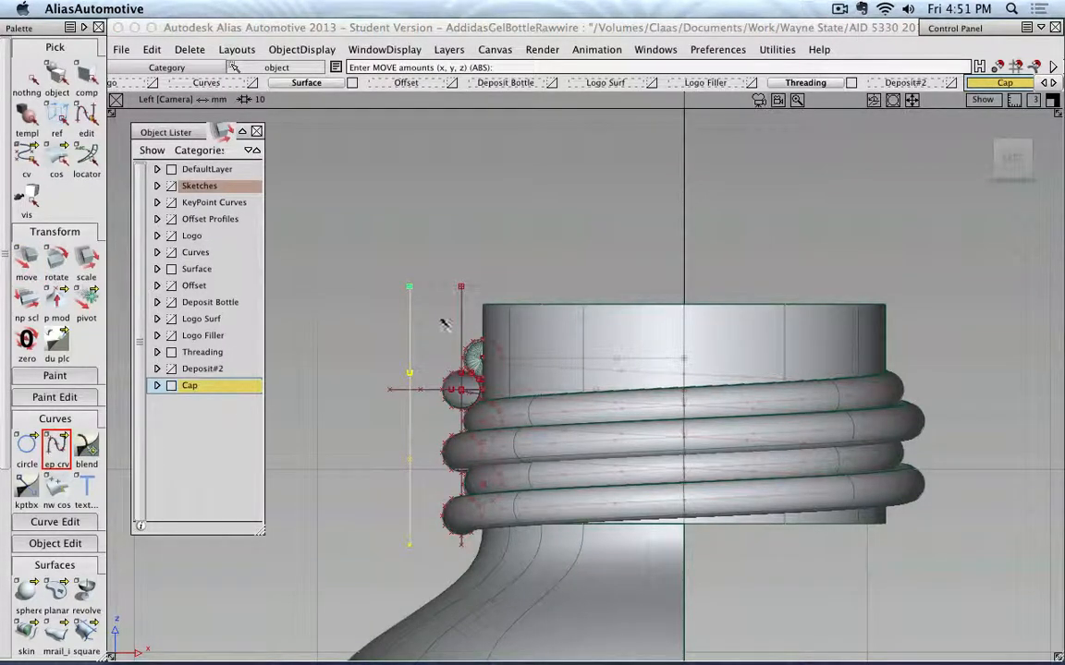
{"action": "scroll", "coordinate": [617, 307], "scroll_direction": "up", "scroll_amount": 3}
{"action": "middle_click_drag", "start_coordinate": [617, 304], "coordinate": [613, 317], "text": "alt+shift"}
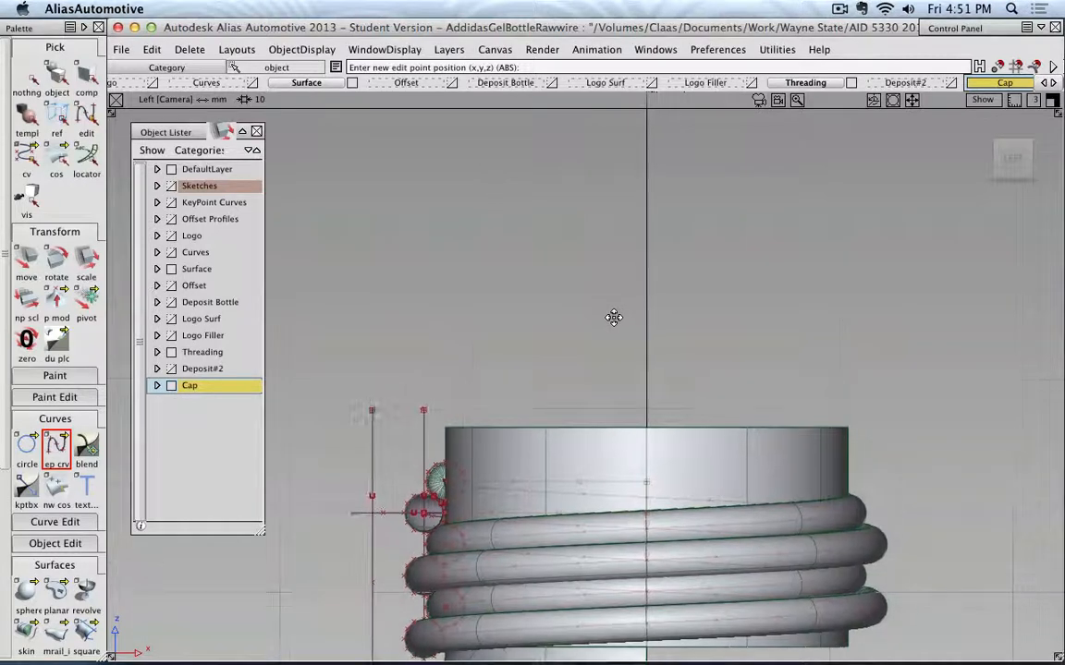
{"action": "left_click", "coordinate": [646, 226]}
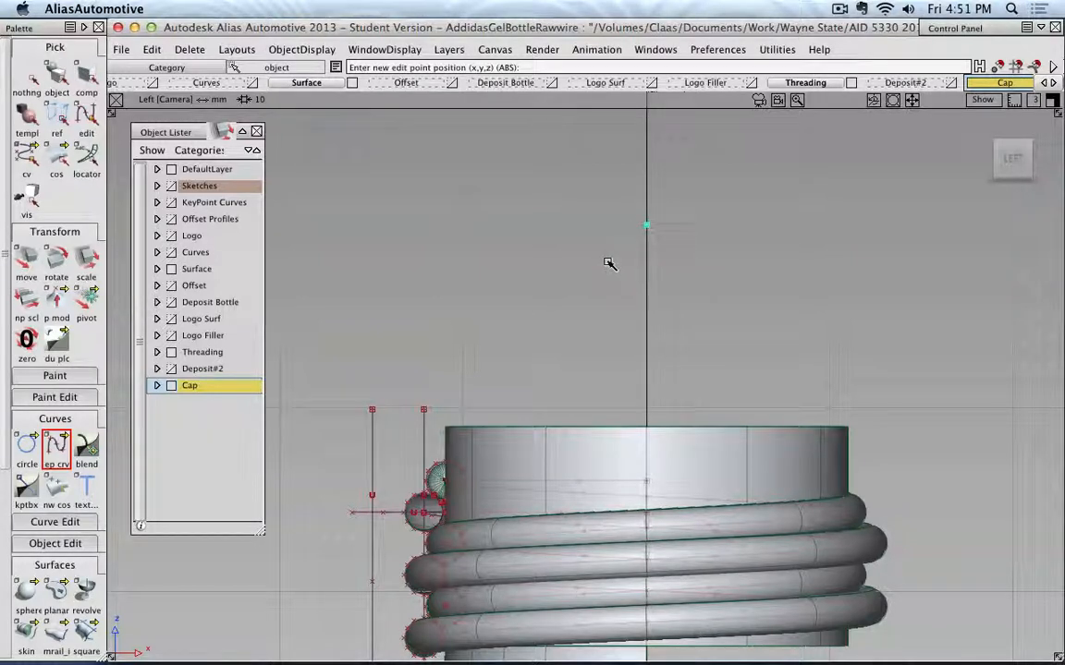
{"action": "left_click_drag", "start_coordinate": [624, 231], "coordinate": [527, 240]}
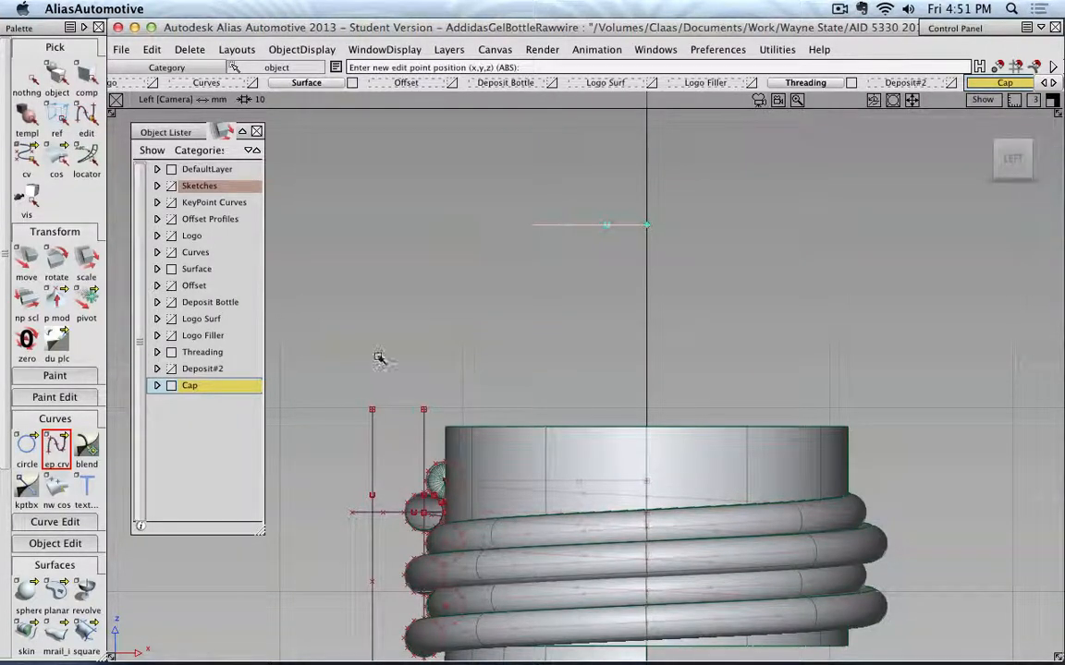
{"action": "left_click", "coordinate": [371, 411]}
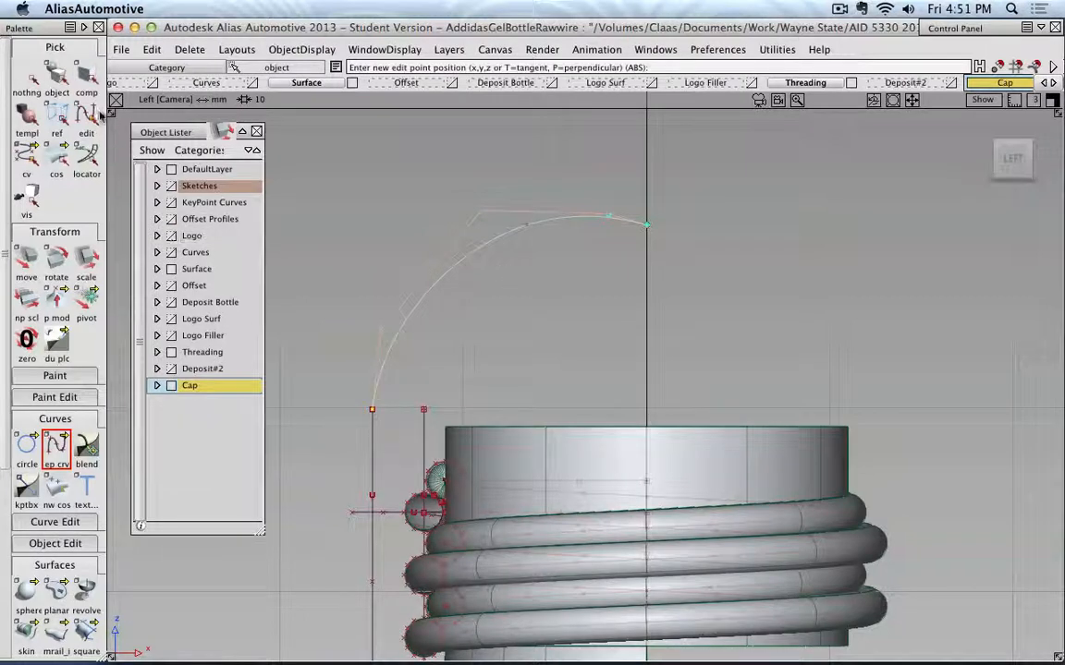
Delete the edit point curve of the dome profile
{"action": "left_click", "coordinate": [56, 78]}
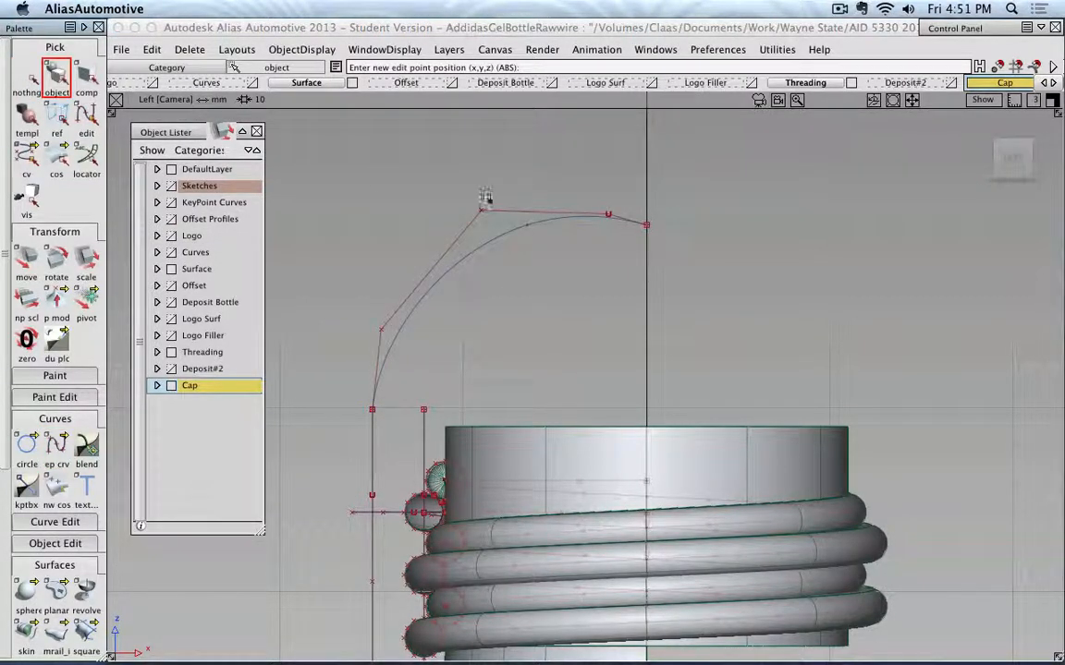
{"action": "left_click", "coordinate": [555, 224]}
{"action": "key", "text": "Delete"}
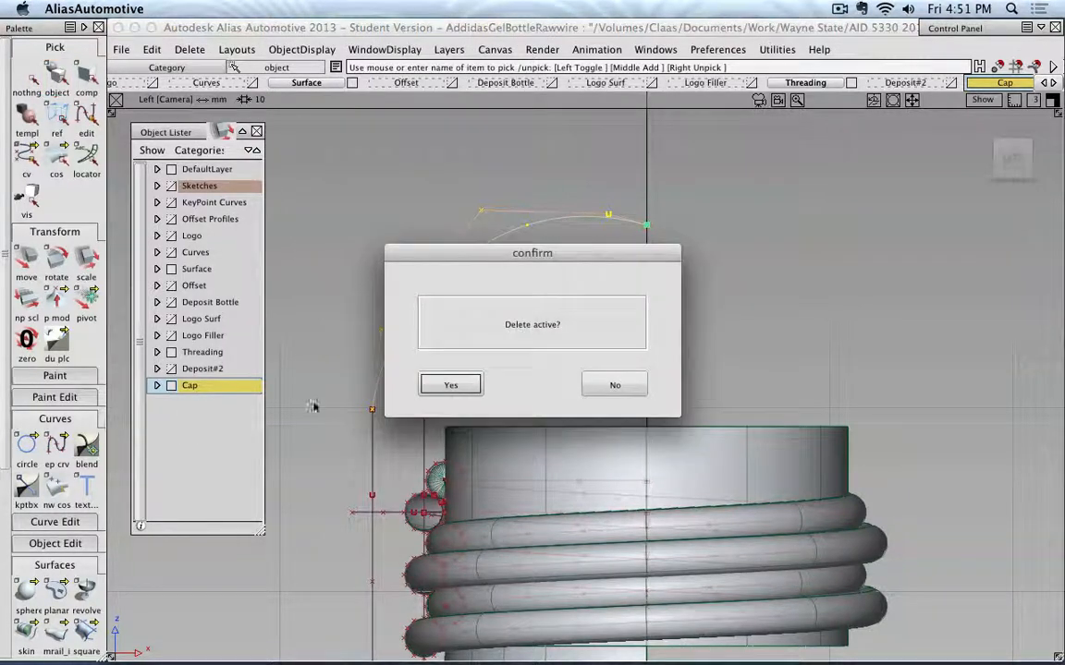
{"action": "left_click", "coordinate": [446, 383]}
Draw the dome profile as a four-point CV curve, starting horizontally at the centre axis and ending at the outer line's upper end
{"action": "left_click", "coordinate": [56, 443]}
{"action": "left_click_drag", "start_coordinate": [61, 438], "coordinate": [90, 442]}
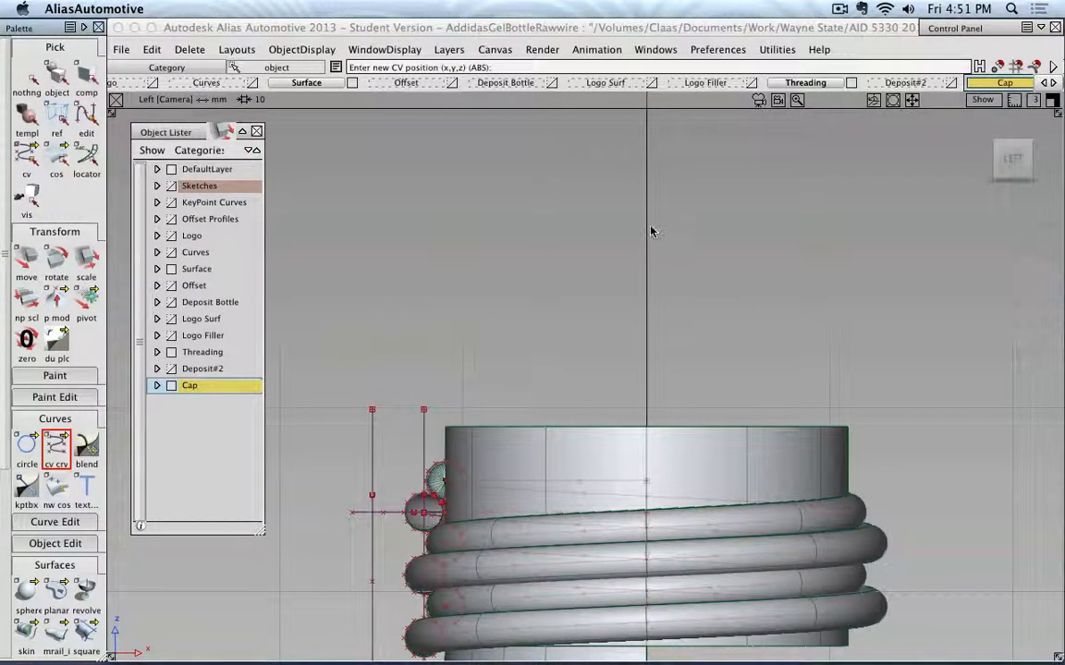
{"action": "left_click", "coordinate": [647, 226]}
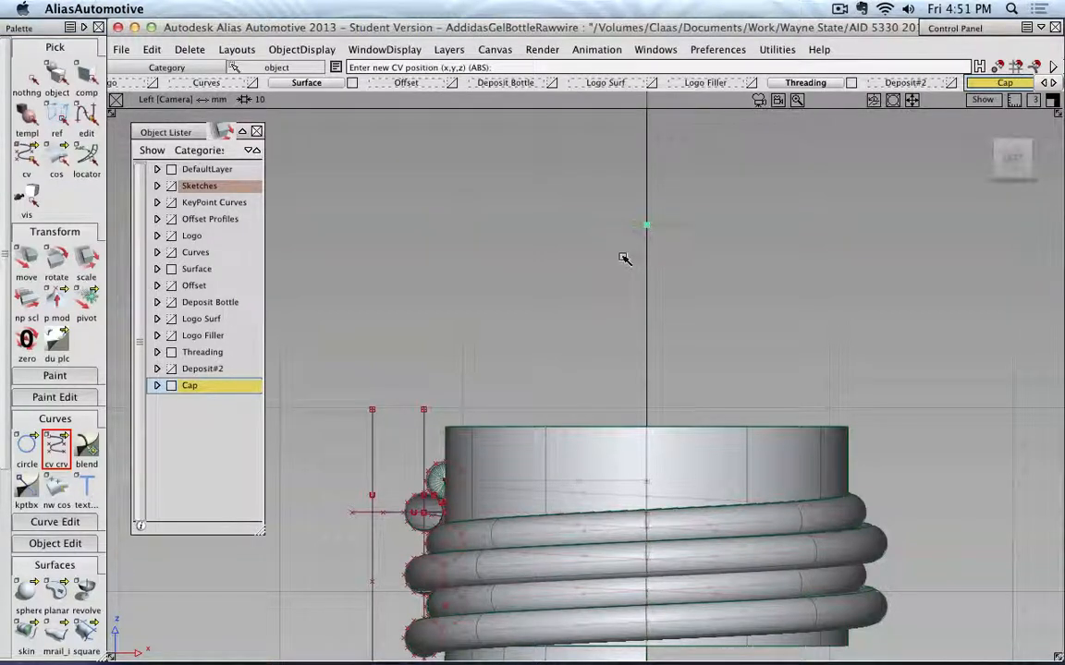
{"action": "middle_click_drag", "start_coordinate": [625, 247], "coordinate": [562, 247]}
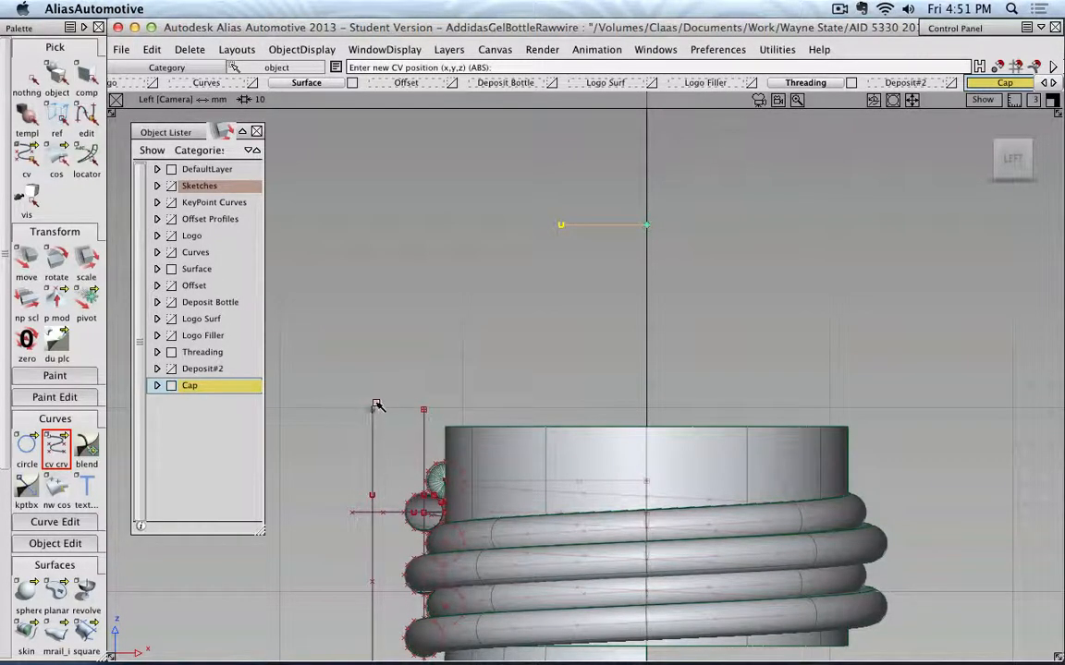
{"action": "left_click", "coordinate": [396, 314]}
{"action": "left_click", "coordinate": [374, 410]}
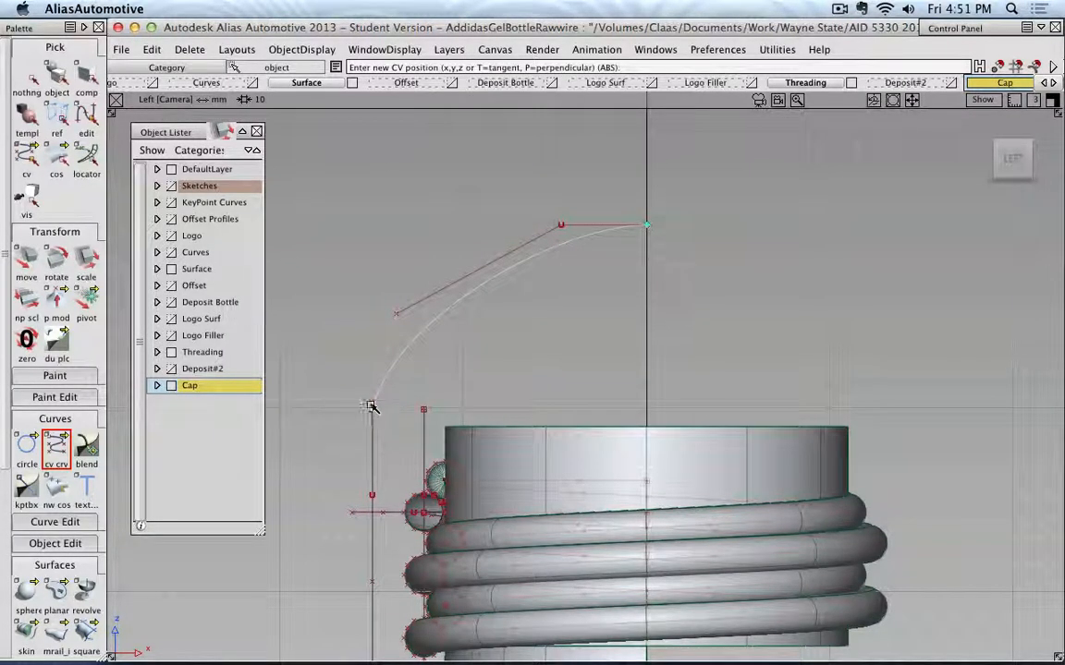
{"action": "left_click", "coordinate": [25, 72]}
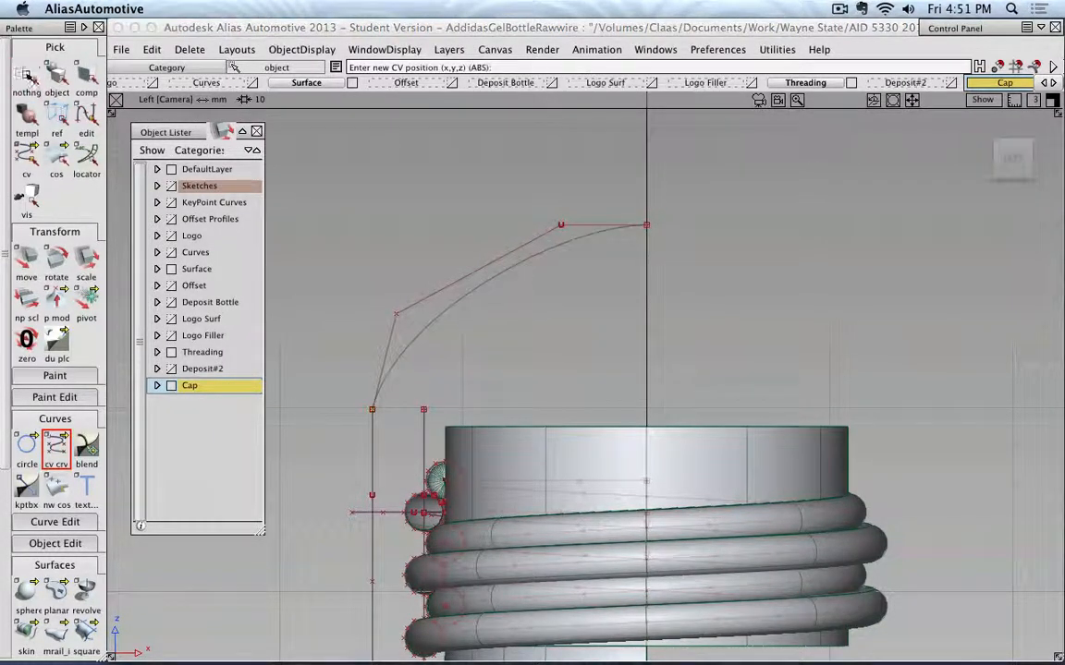
Move the dome curve's third CV horizontally outward until it sits directly above the outer vertical line
{"action": "left_click", "coordinate": [56, 79]}
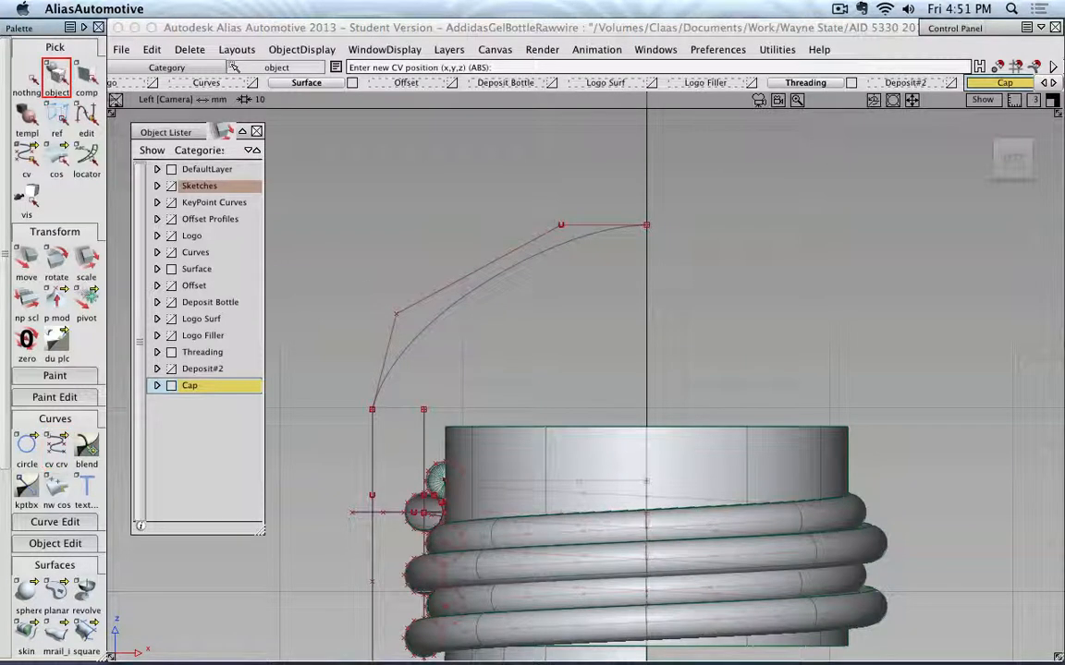
{"action": "left_click", "coordinate": [398, 318]}
{"action": "left_click", "coordinate": [26, 157]}
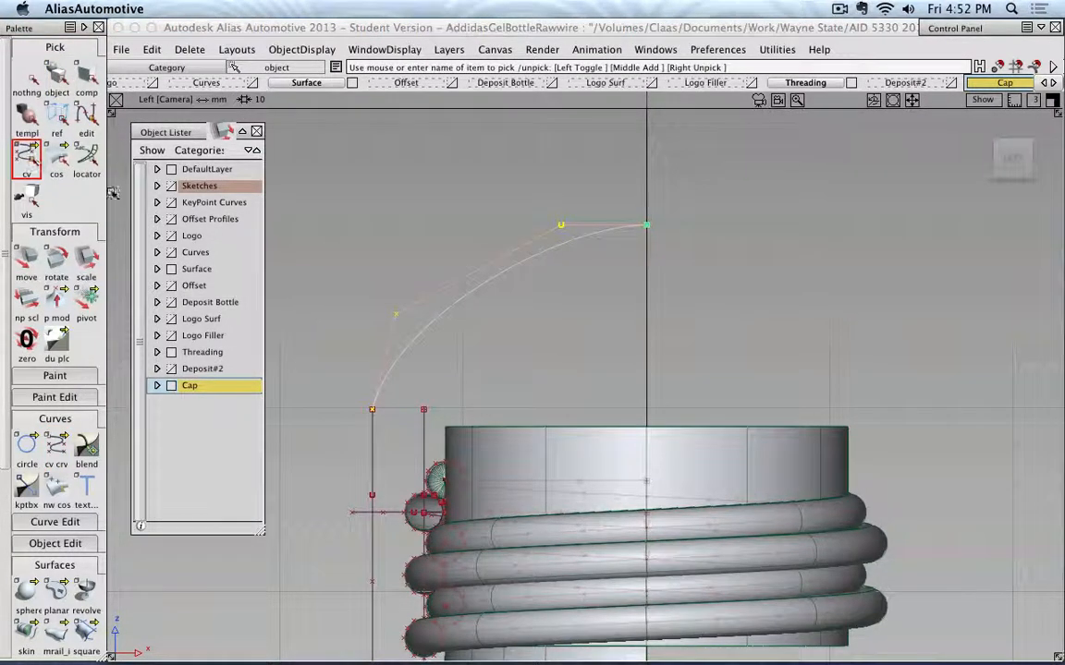
{"action": "left_click", "coordinate": [397, 315]}
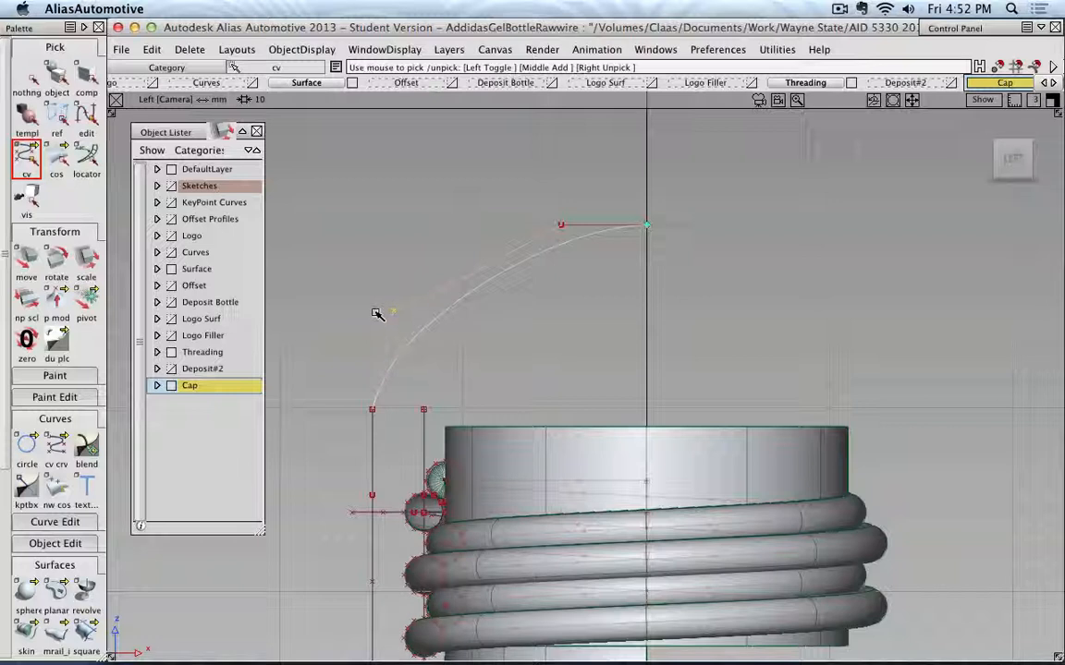
{"action": "left_click", "coordinate": [26, 259]}
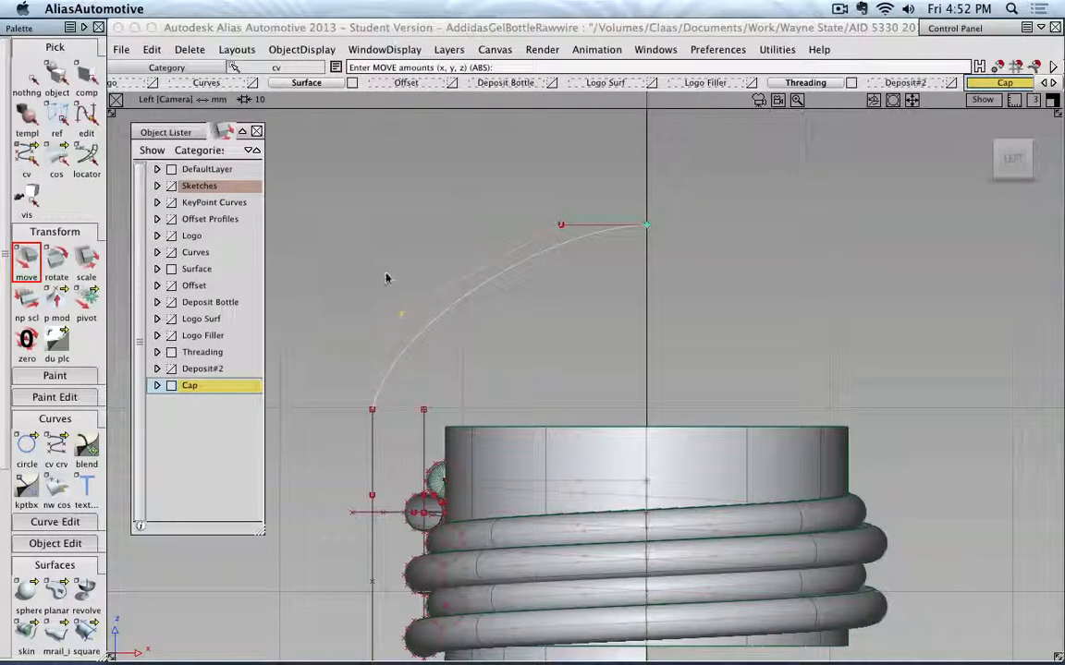
{"action": "middle_click_drag", "start_coordinate": [400, 285], "coordinate": [373, 413]}
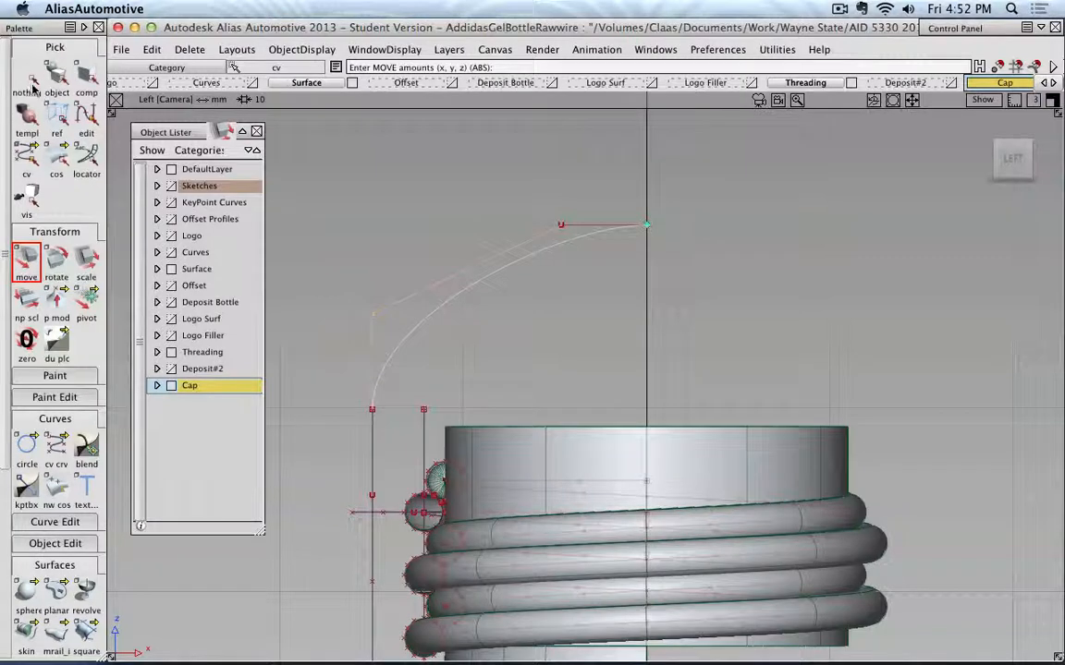
Lower the dome curve's two upper CVs vertically to the height of the corner CV
{"action": "left_click", "coordinate": [28, 153]}
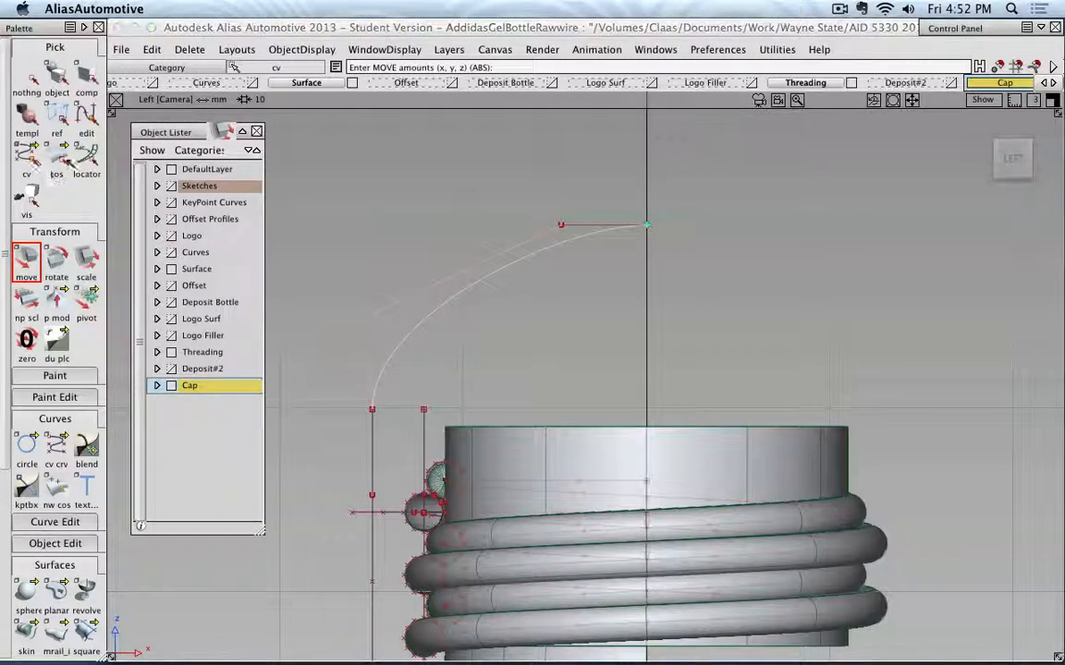
{"action": "left_click", "coordinate": [372, 315]}
{"action": "left_click_drag", "start_coordinate": [533, 202], "coordinate": [674, 230]}
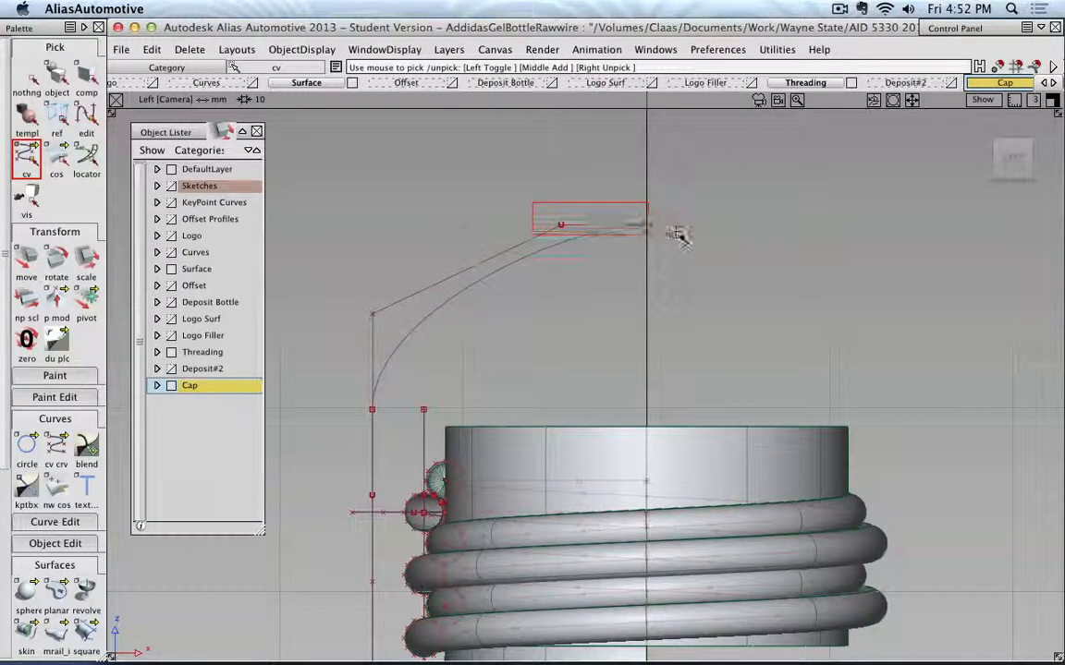
{"action": "left_click", "coordinate": [27, 260]}
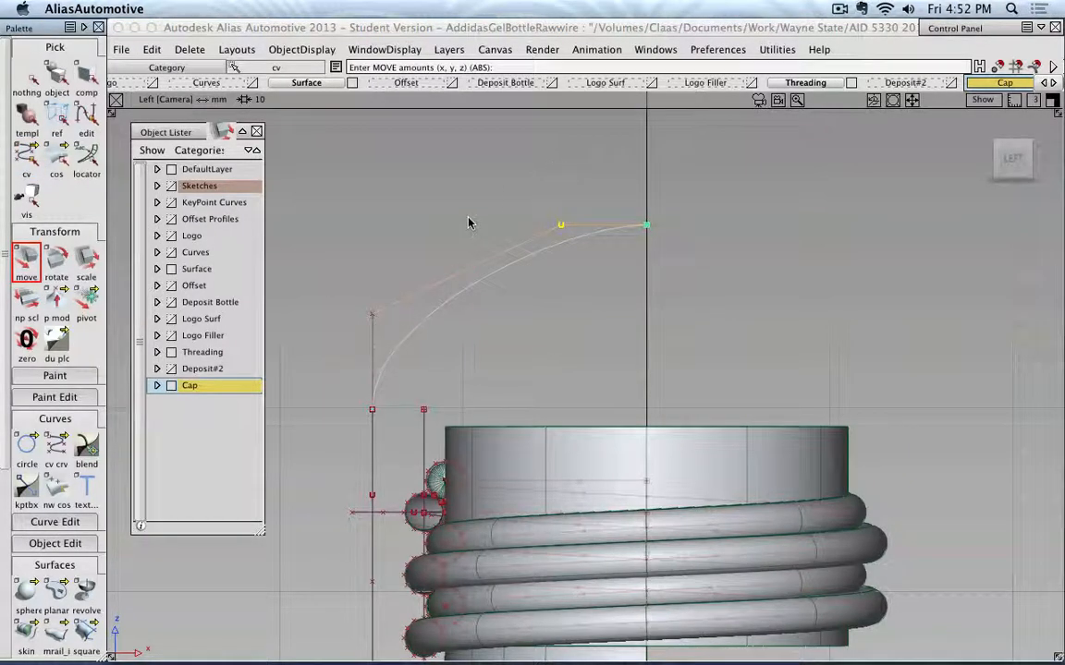
{"action": "right_click_drag", "start_coordinate": [467, 223], "coordinate": [369, 316]}
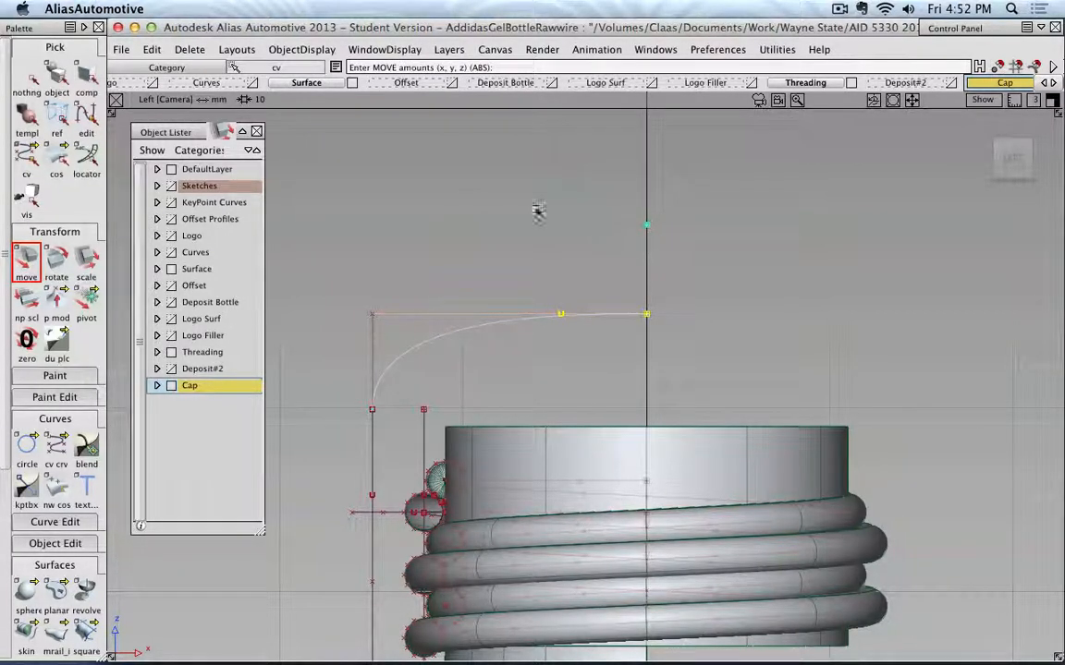
Slide the dome curve's second CV horizontally outward, close to the corner CV, to flatten the cap's top
{"action": "left_click", "coordinate": [563, 322]}
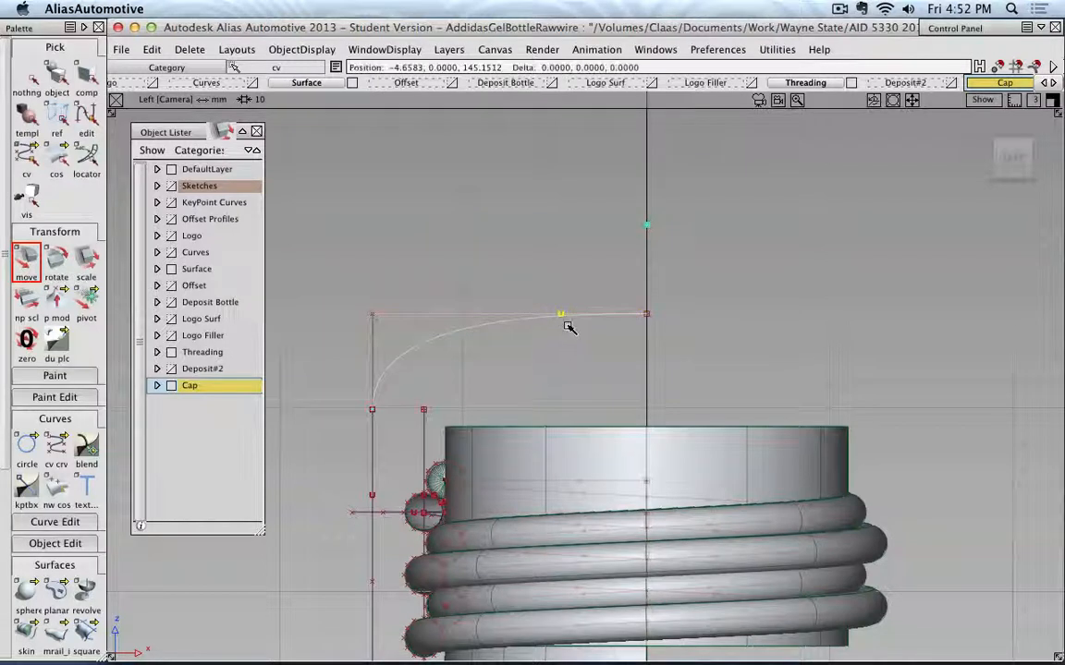
{"action": "middle_click_drag", "start_coordinate": [603, 335], "coordinate": [445, 347]}
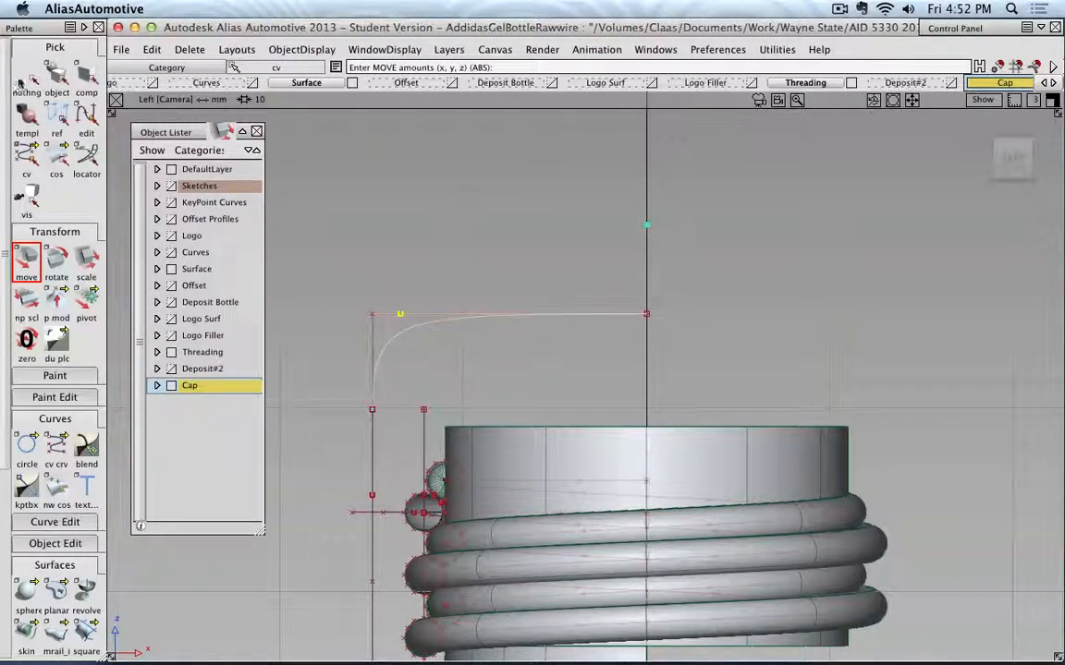
{"action": "left_click", "coordinate": [56, 79]}
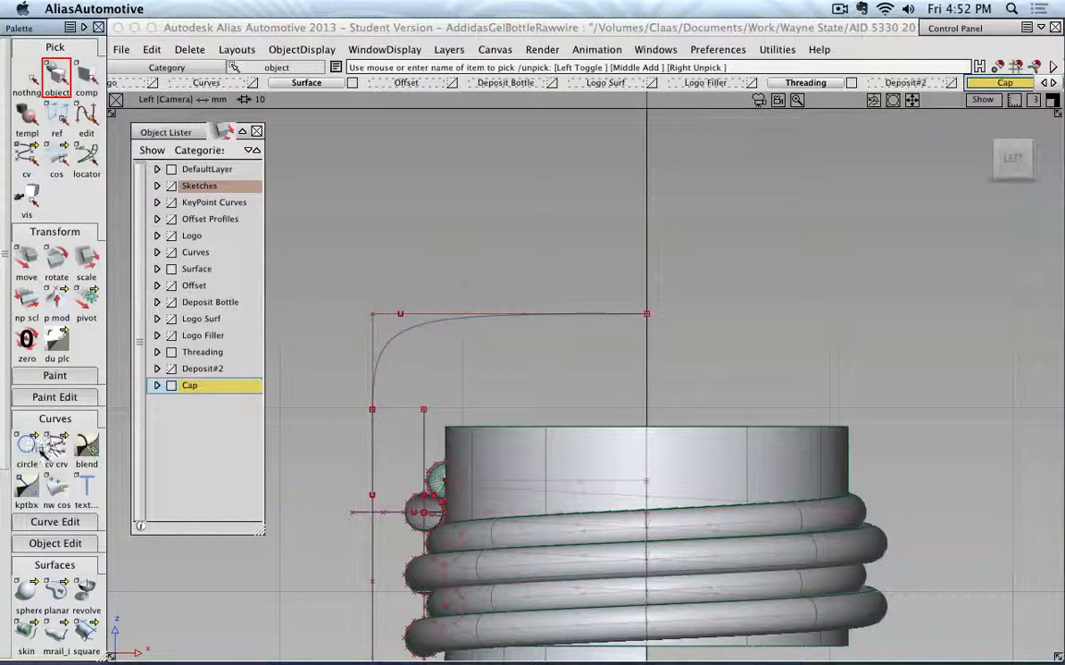
Draw a horizontal edit point line from the inner vertical line's upper end to the centre axis
{"action": "left_click", "coordinate": [53, 447]}
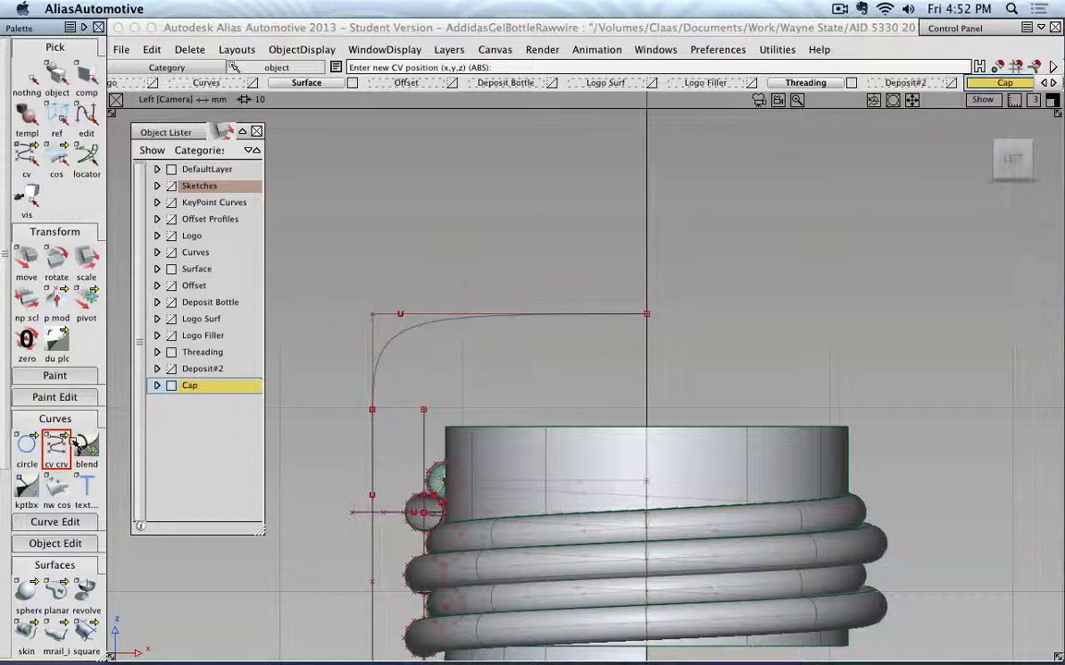
{"action": "left_click_drag", "start_coordinate": [74, 443], "coordinate": [116, 445]}
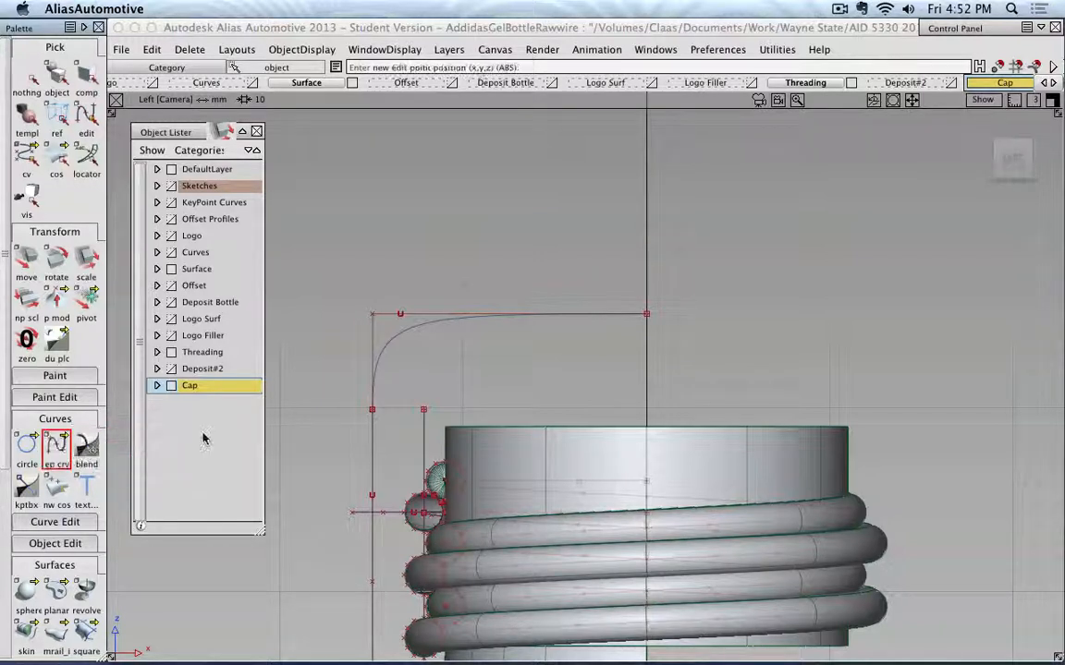
{"action": "left_click", "coordinate": [424, 411]}
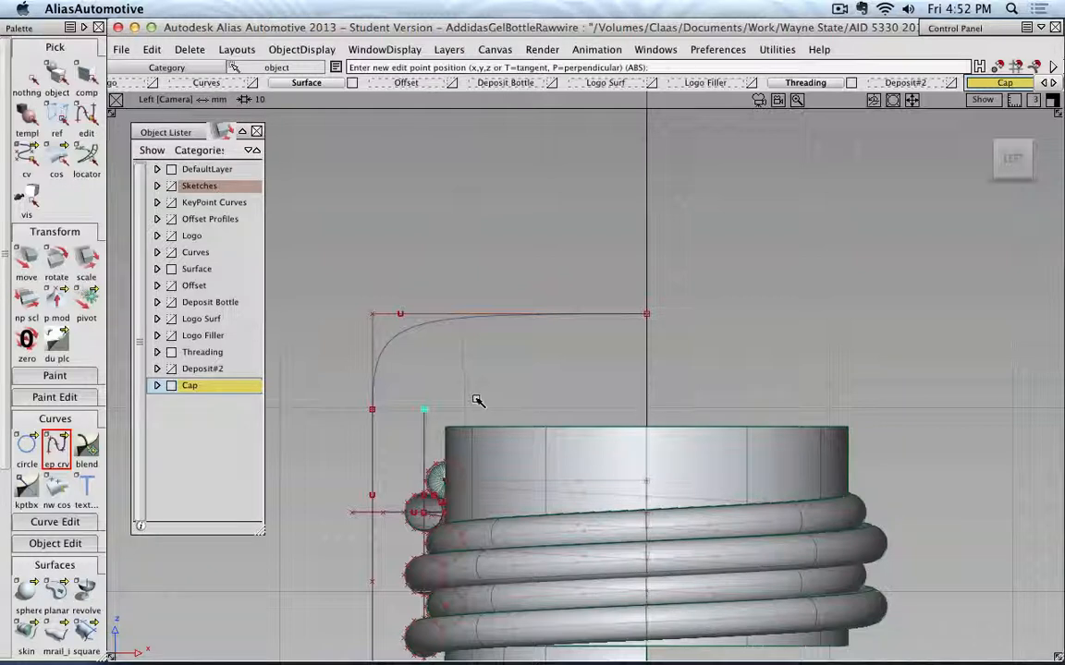
{"action": "left_click", "coordinate": [647, 410]}
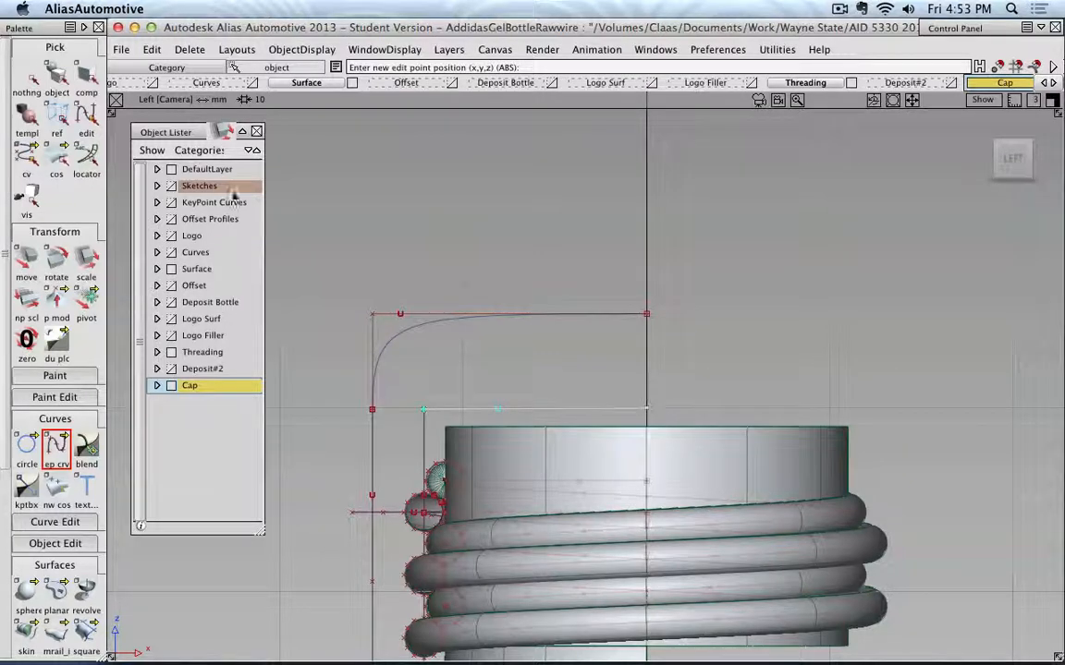
{"action": "left_click", "coordinate": [56, 79]}
Draw a four-point CV curve forming a rounded rim between the lower ends of the inner and outer vertical lines
{"action": "right_click_drag", "start_coordinate": [553, 312], "coordinate": [506, 314], "text": "alt+shift"}
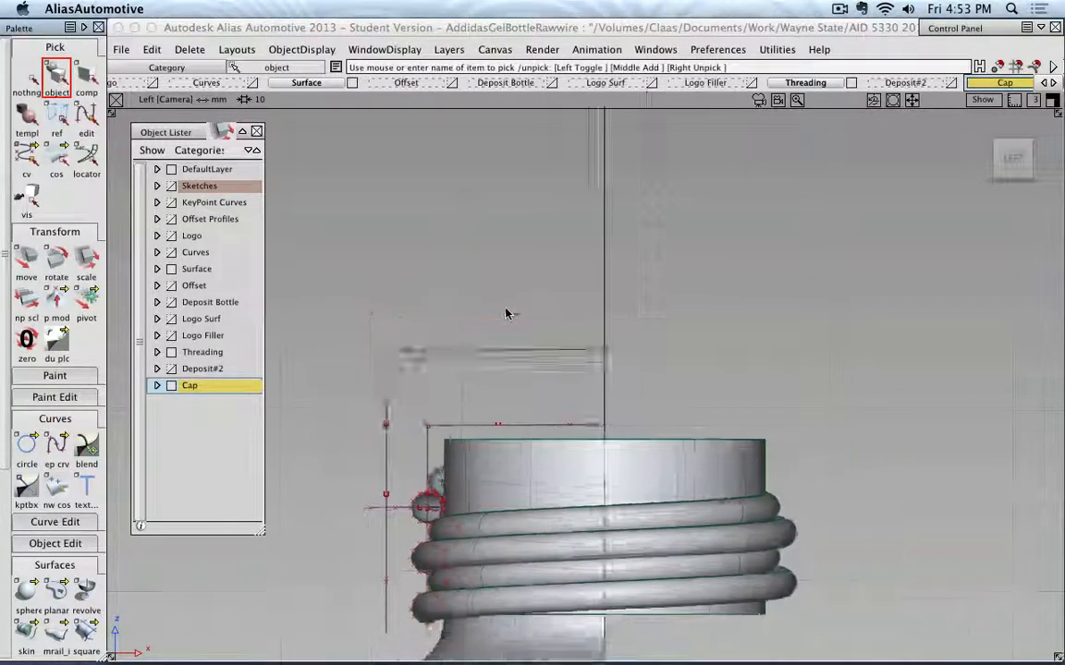
{"action": "middle_click_drag", "start_coordinate": [507, 313], "coordinate": [514, 222], "text": "alt+shift"}
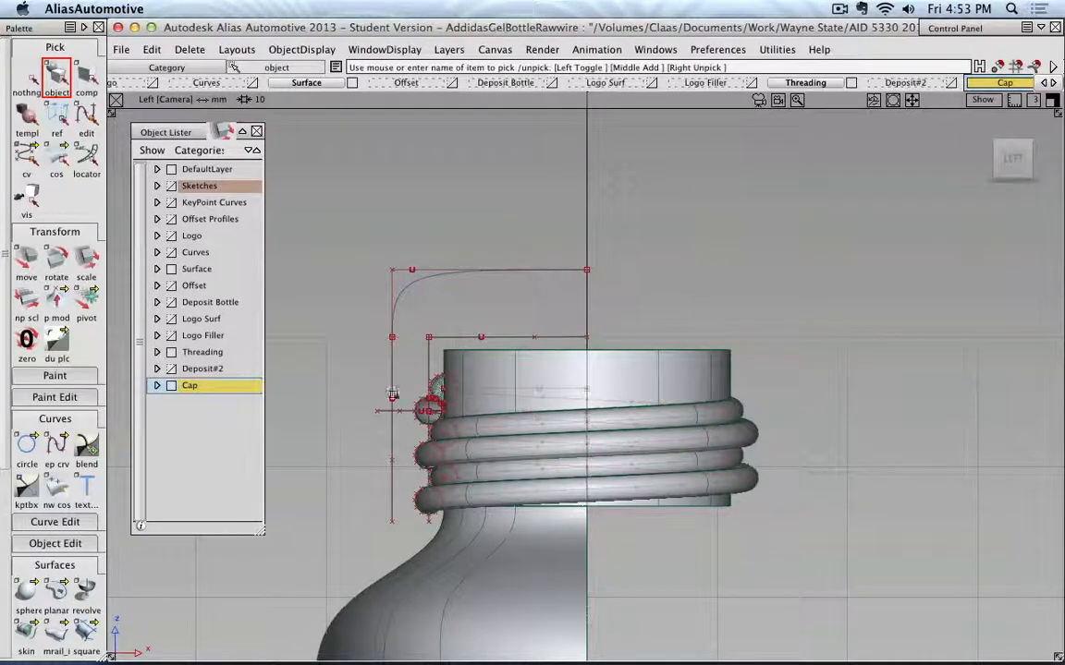
{"action": "mouse_move", "coordinate": [410, 441]}
{"action": "right_mouse_down", "text": "alt+shift"}
{"action": "mouse_move", "coordinate": [407, 466]}
{"action": "mouse_move", "coordinate": [423, 425]}
{"action": "right_mouse_up", "text": "alt+shift"}
{"action": "middle_click_drag", "start_coordinate": [423, 425], "coordinate": [443, 321], "text": "alt+shift"}
{"action": "right_click_drag", "start_coordinate": [399, 456], "coordinate": [389, 487], "text": "alt+shift"}
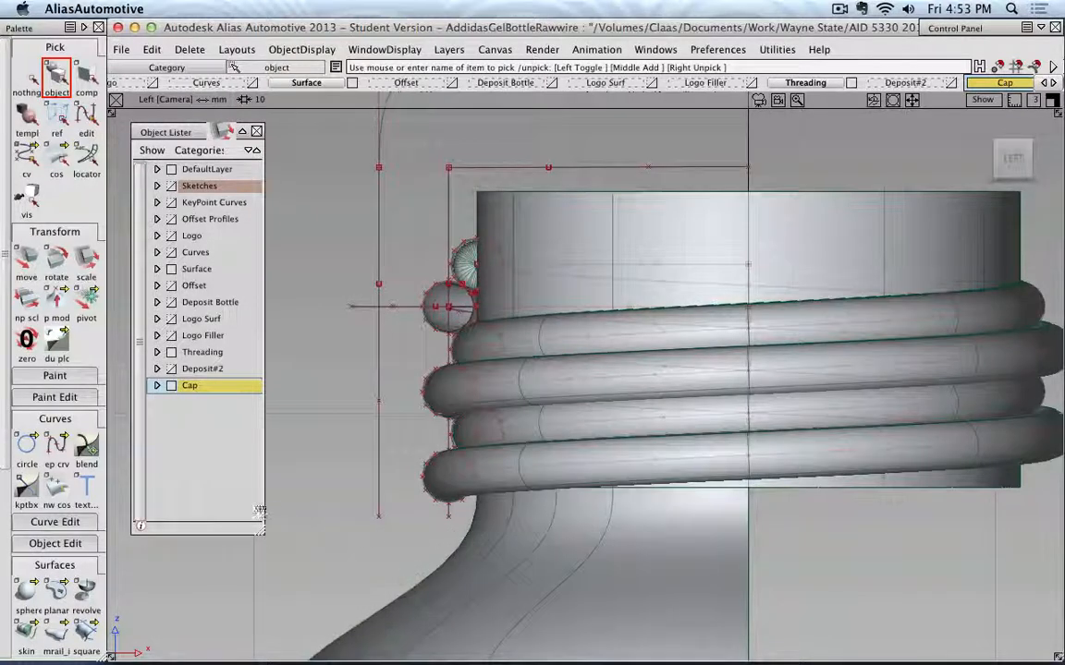
{"action": "left_click", "coordinate": [61, 450]}
{"action": "left_click_drag", "start_coordinate": [61, 450], "coordinate": [88, 453]}
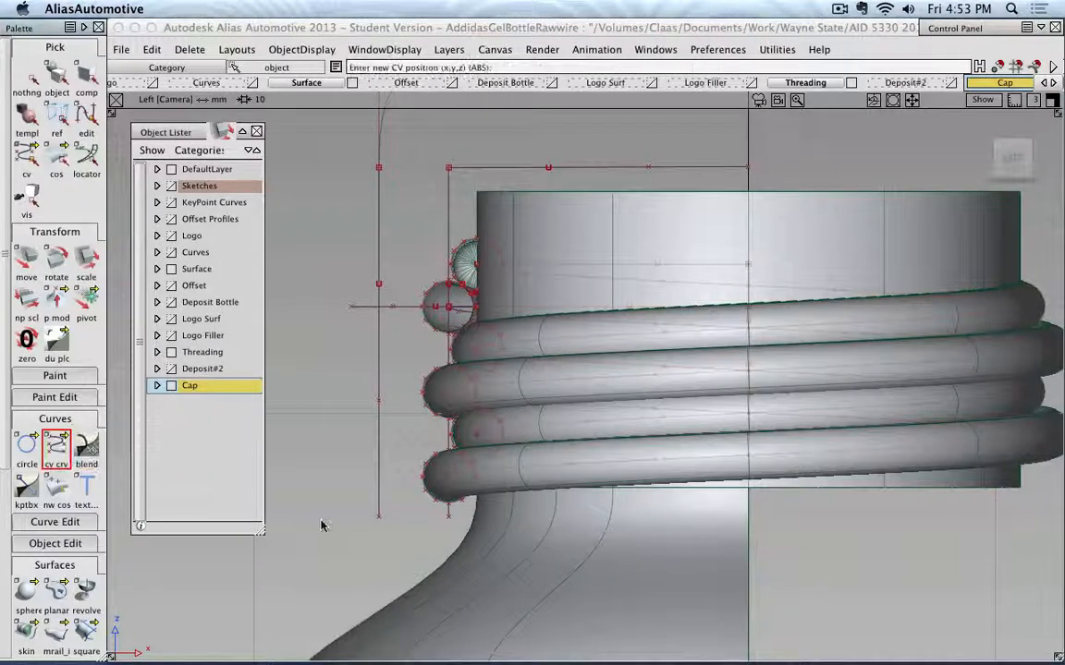
{"action": "left_click", "coordinate": [449, 519]}
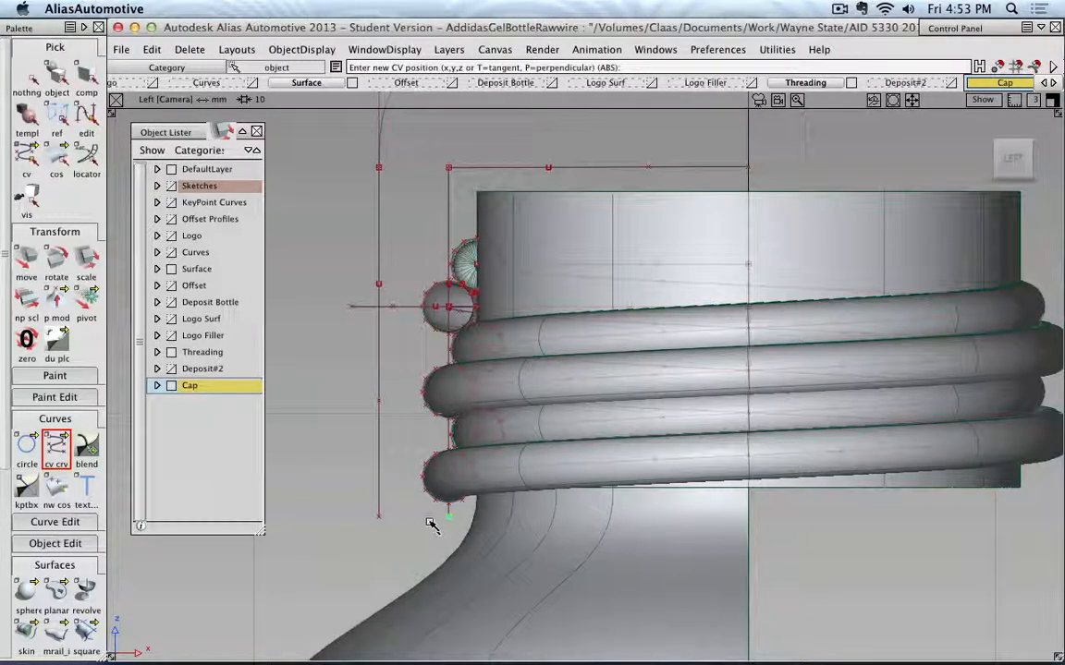
{"action": "left_click_drag", "start_coordinate": [427, 520], "coordinate": [380, 520]}
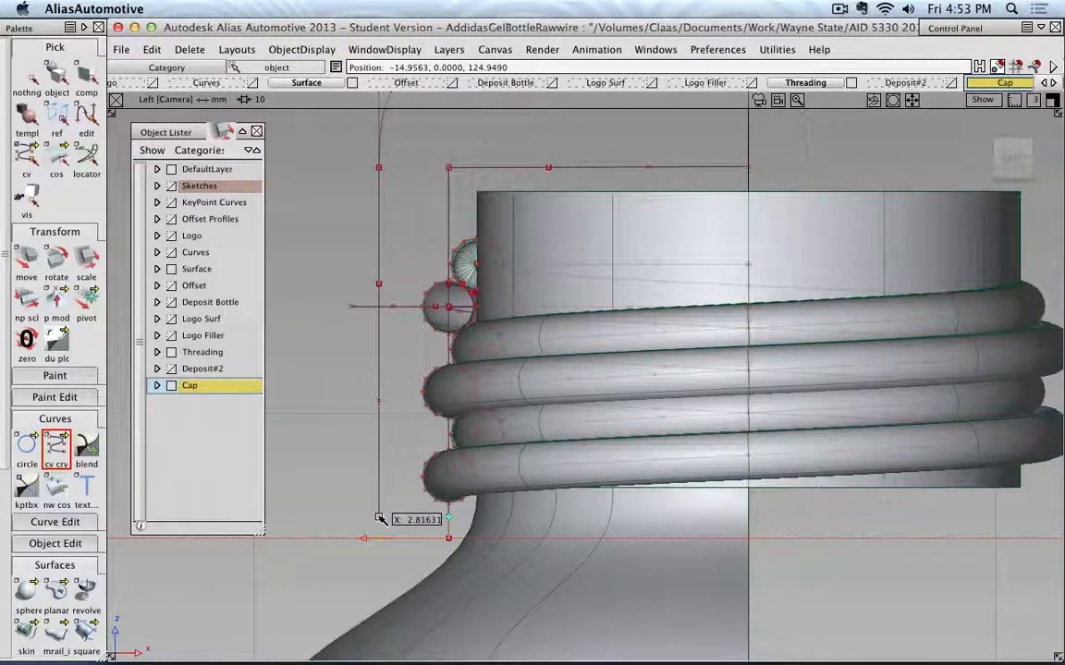
{"action": "left_click_drag", "start_coordinate": [380, 519], "coordinate": [380, 519]}
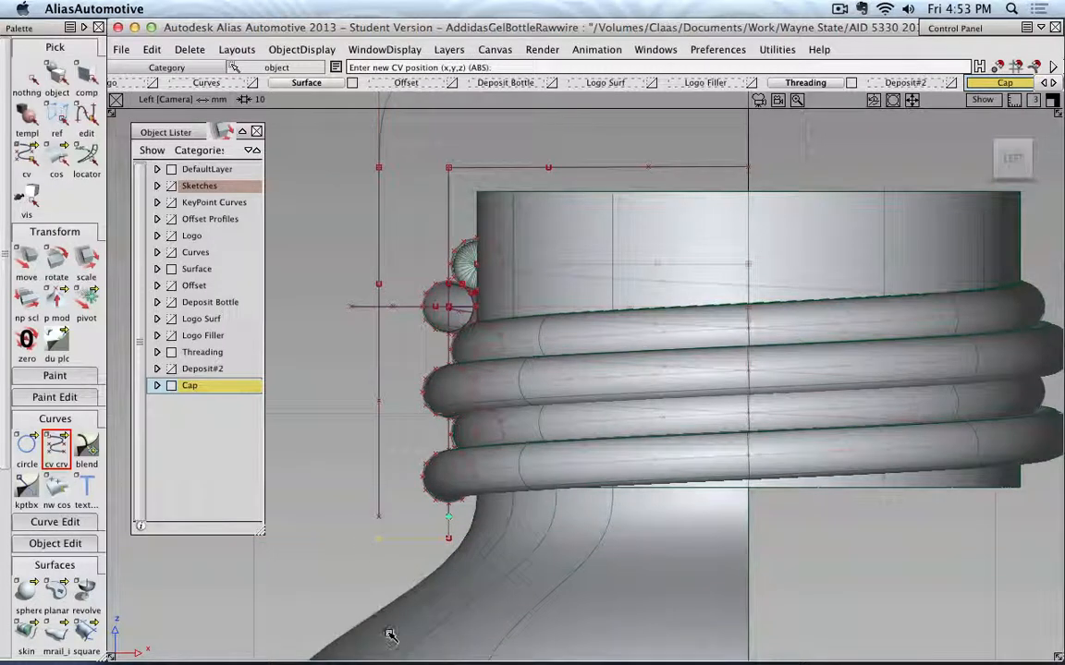
{"action": "left_click", "coordinate": [379, 519]}
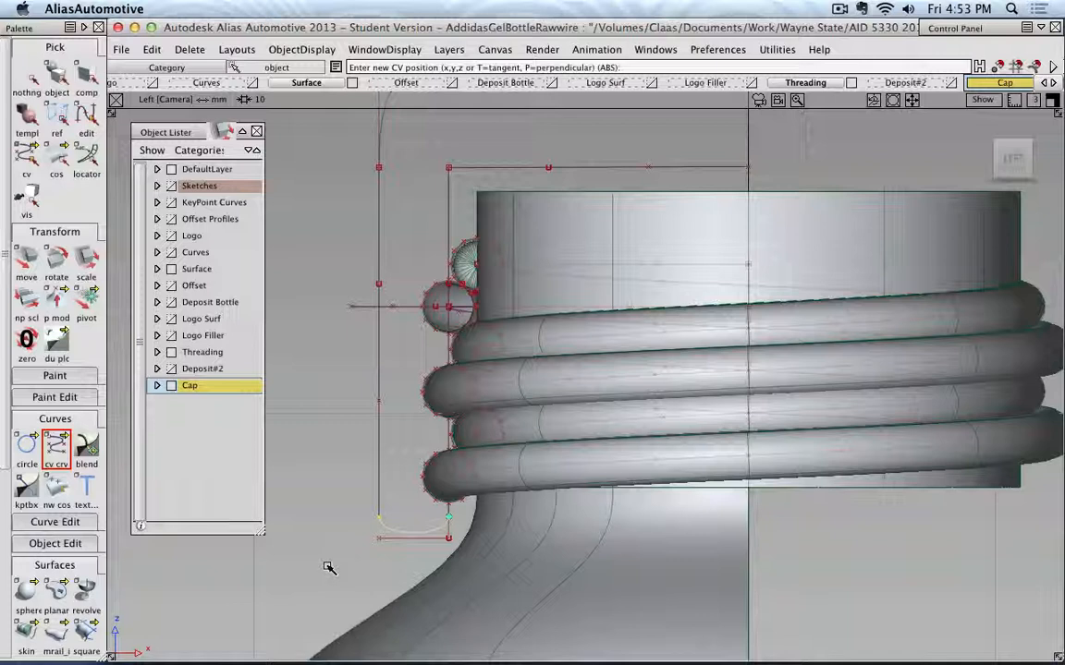
{"action": "left_click", "coordinate": [56, 78]}
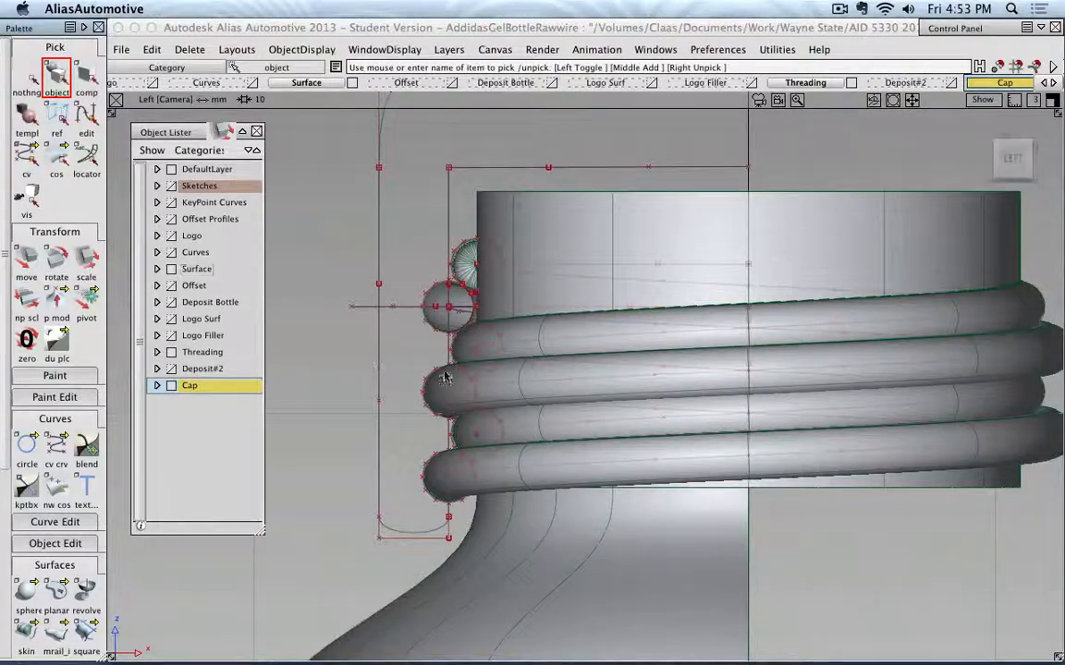
Hide the Surface and Threading layers so that only the Cap layer's curves and thread coils are displayed
{"action": "scroll", "coordinate": [444, 377], "scroll_direction": "down", "scroll_amount": 2}
{"action": "middle_click_drag", "start_coordinate": [452, 388], "coordinate": [454, 355], "text": "alt+shift"}
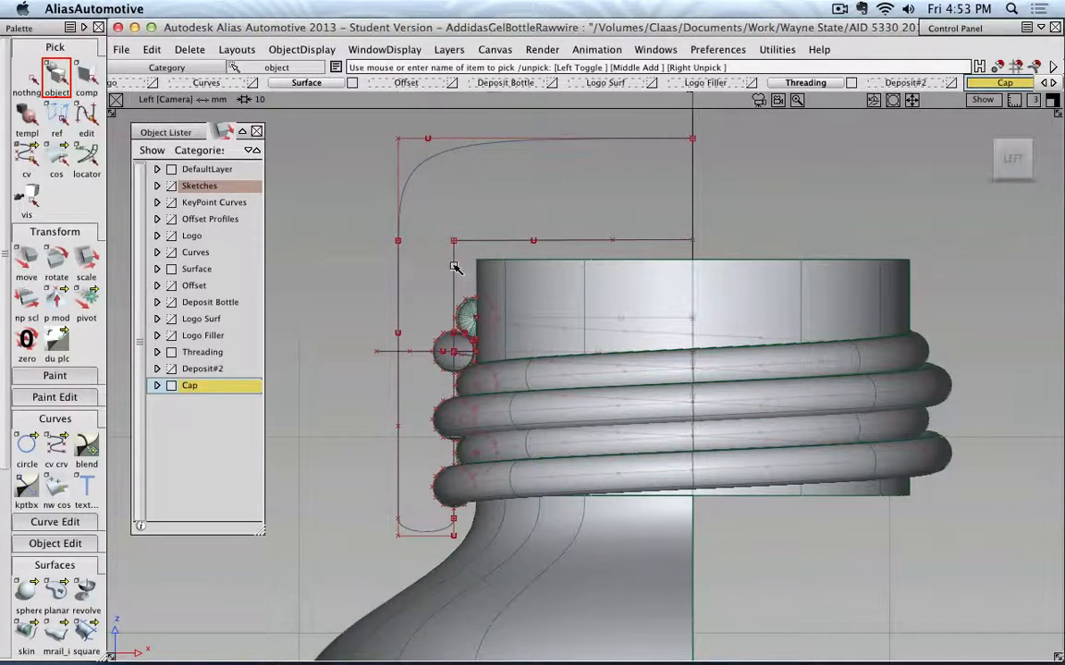
{"action": "left_click", "coordinate": [172, 353]}
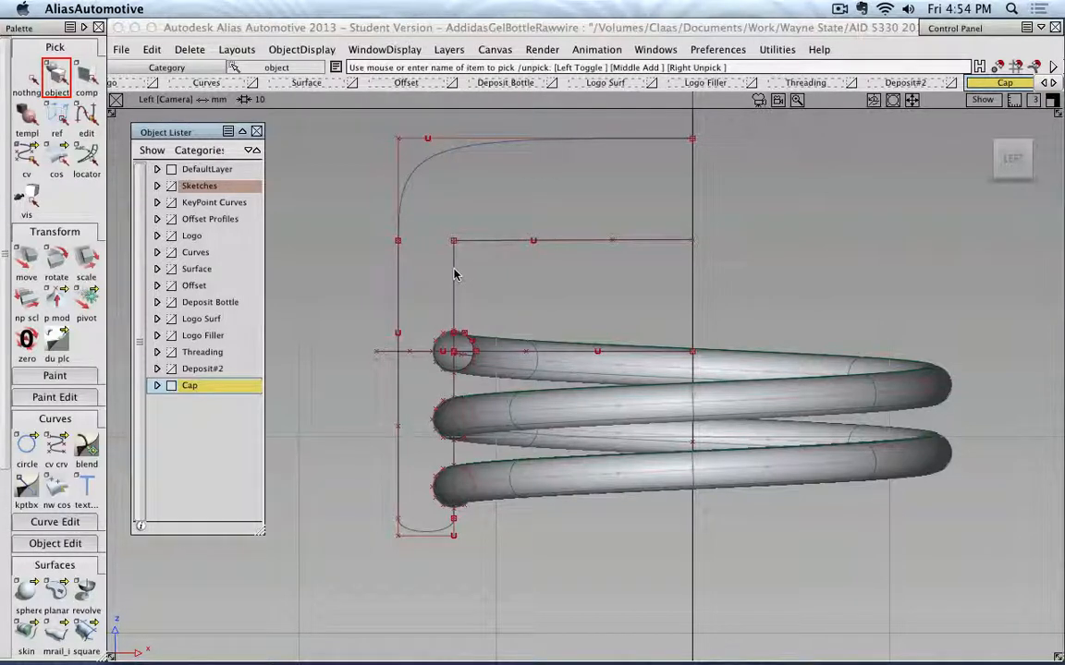
Set the inner vertical line's pivot on the centre axis, at the end of the inner horizontal line
{"action": "left_click", "coordinate": [28, 83]}
{"action": "left_click", "coordinate": [53, 74]}
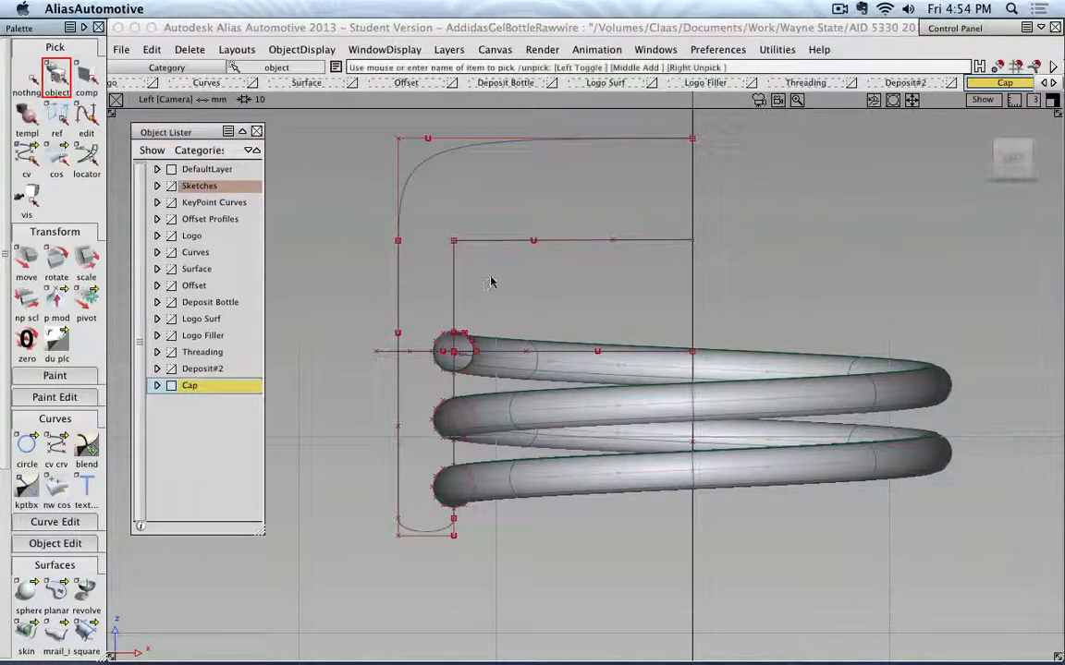
{"action": "left_click", "coordinate": [453, 273]}
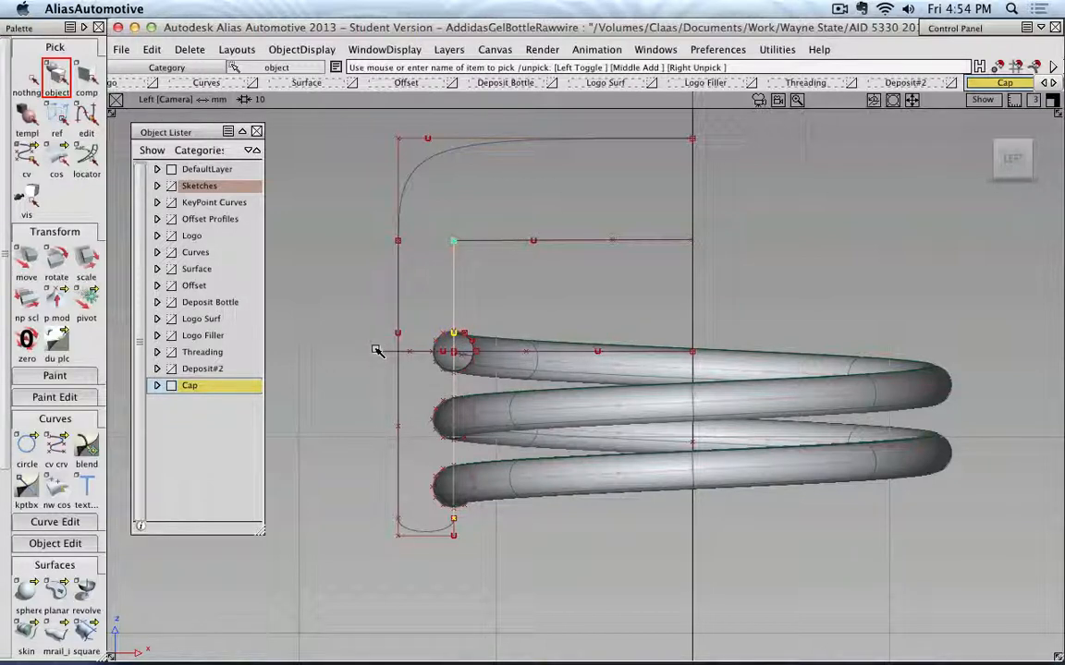
{"action": "left_click", "coordinate": [86, 297]}
{"action": "mouse_move", "coordinate": [479, 261]}
{"action": "left_mouse_down"}
{"action": "mouse_move", "coordinate": [570, 262]}
{"action": "mouse_move", "coordinate": [690, 233]}
{"action": "left_mouse_up"}
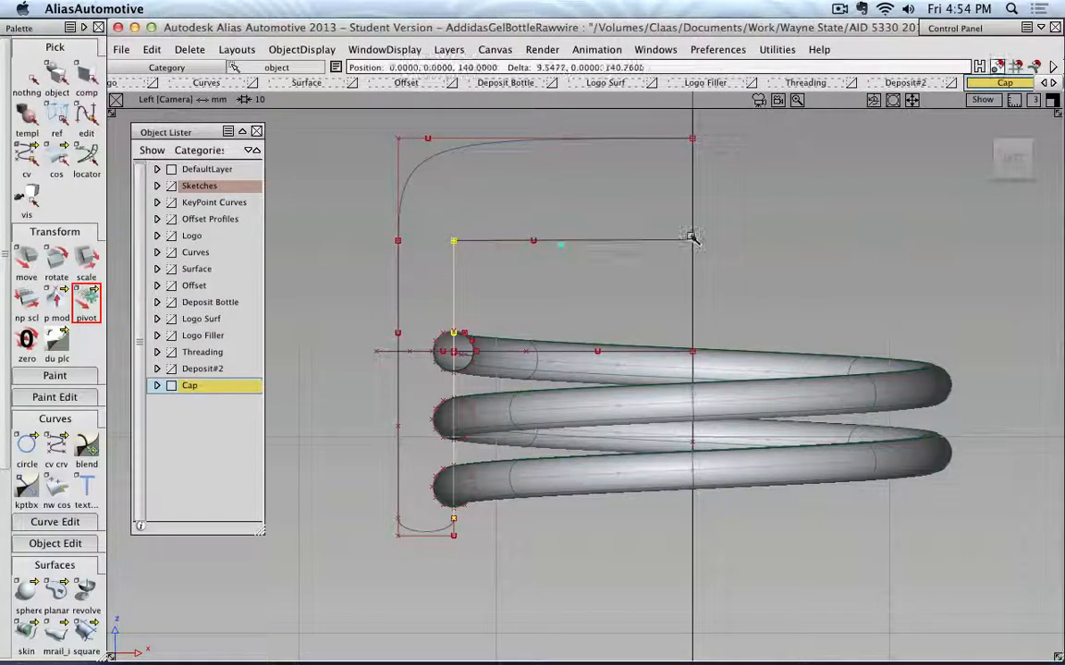
{"action": "left_click", "coordinate": [57, 76]}
Revolve the inner vertical line 360 degrees about its local Z axis to create the cap's inner wall
{"action": "left_click", "coordinate": [63, 419]}
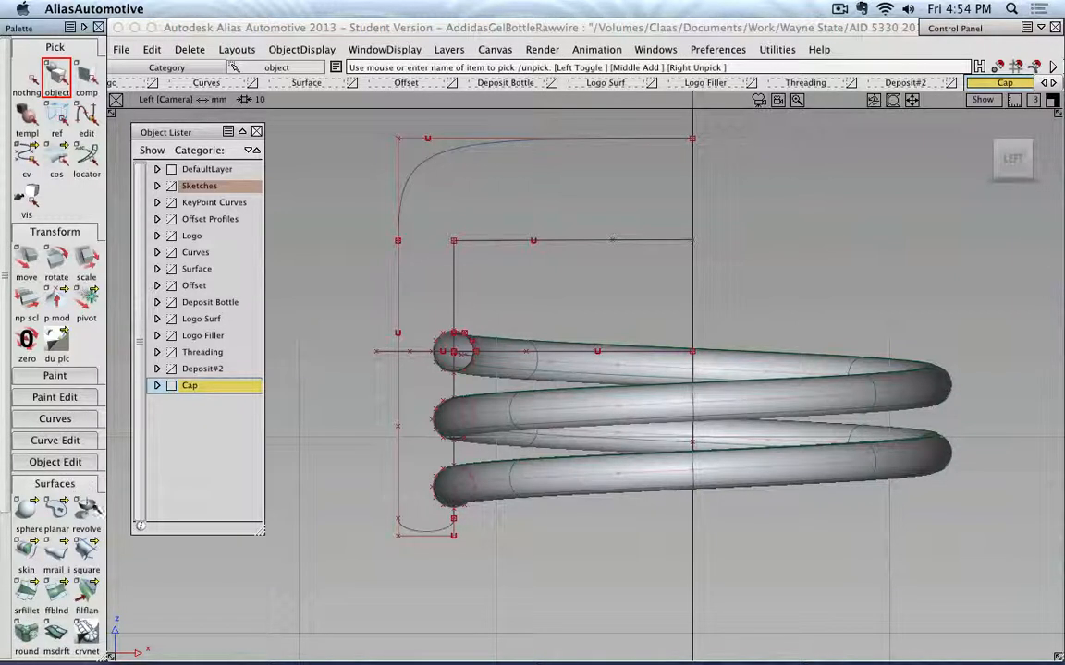
{"action": "left_click", "coordinate": [86, 509]}
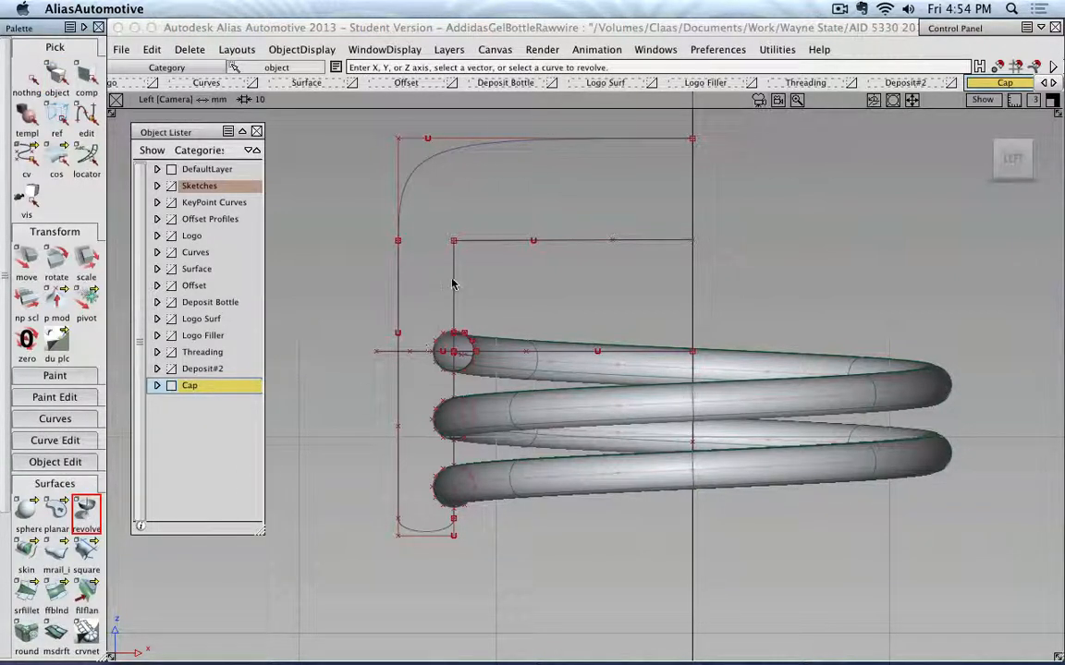
{"action": "double_click", "coordinate": [84, 510]}
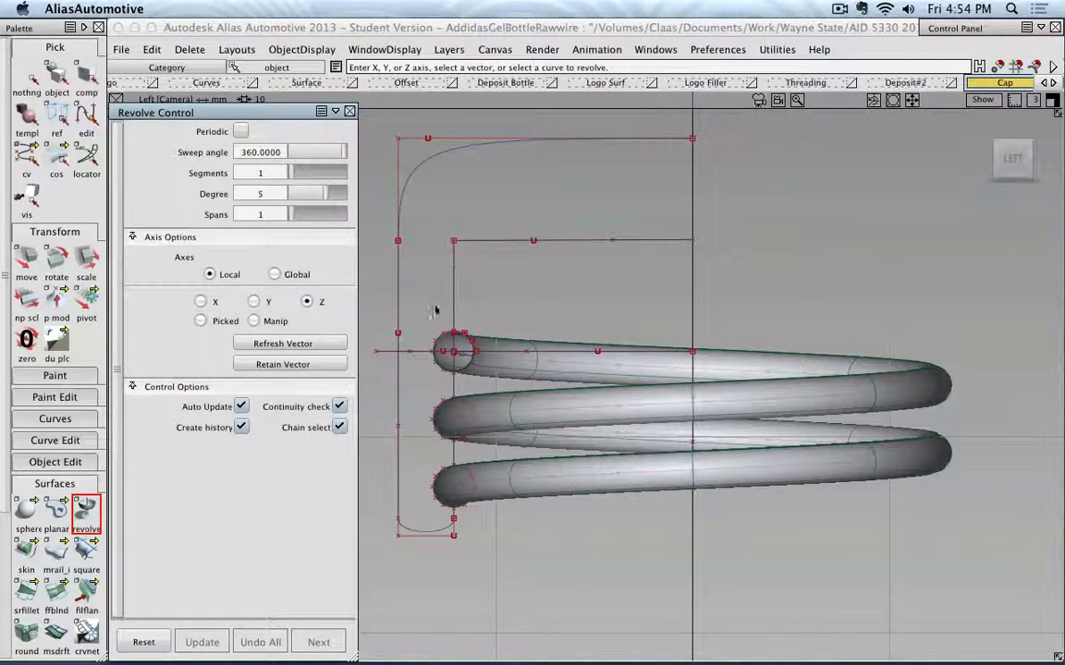
{"action": "left_click", "coordinate": [452, 273]}
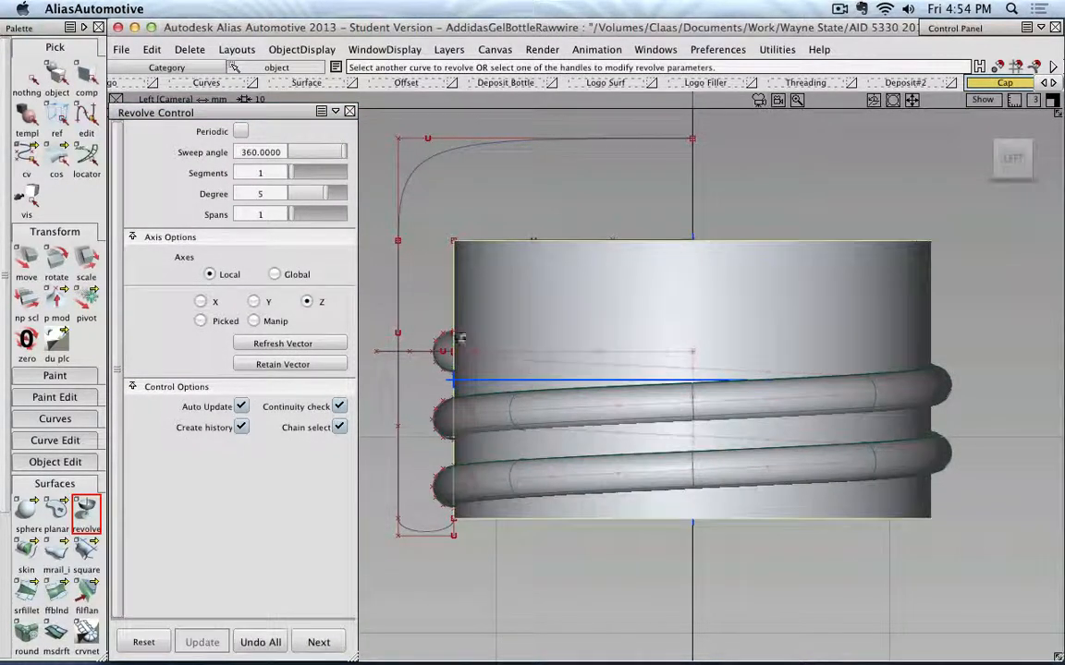
{"action": "left_click", "coordinate": [350, 111]}
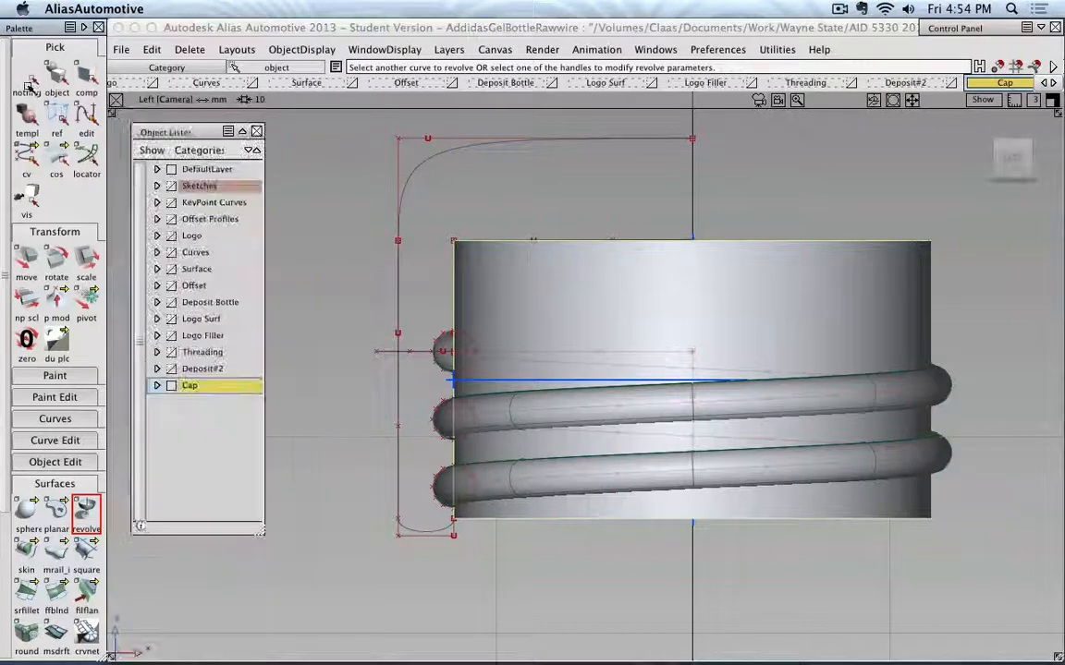
Create a planar trimmed surface from circle#11 to close the open upper end of the thread coil
{"action": "left_click", "coordinate": [28, 82]}
{"action": "left_click_drag", "start_coordinate": [566, 219], "coordinate": [593, 276], "text": "alt+shift"}
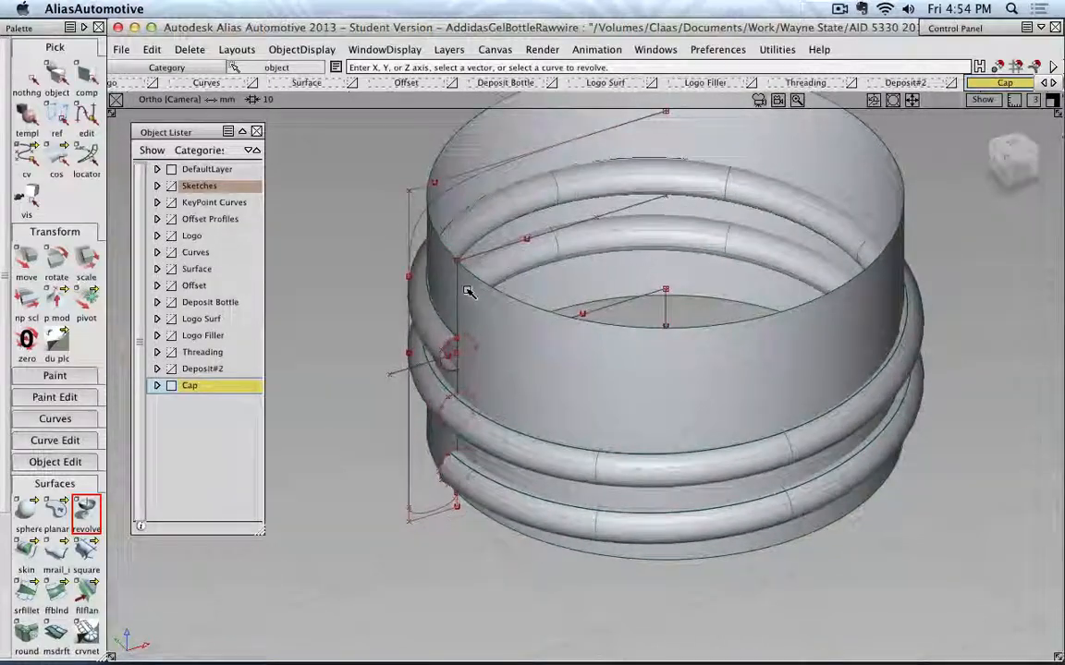
{"action": "scroll", "coordinate": [468, 292], "scroll_direction": "up", "scroll_amount": 4}
{"action": "right_click_drag", "start_coordinate": [467, 292], "coordinate": [288, 337], "text": "alt+shift"}
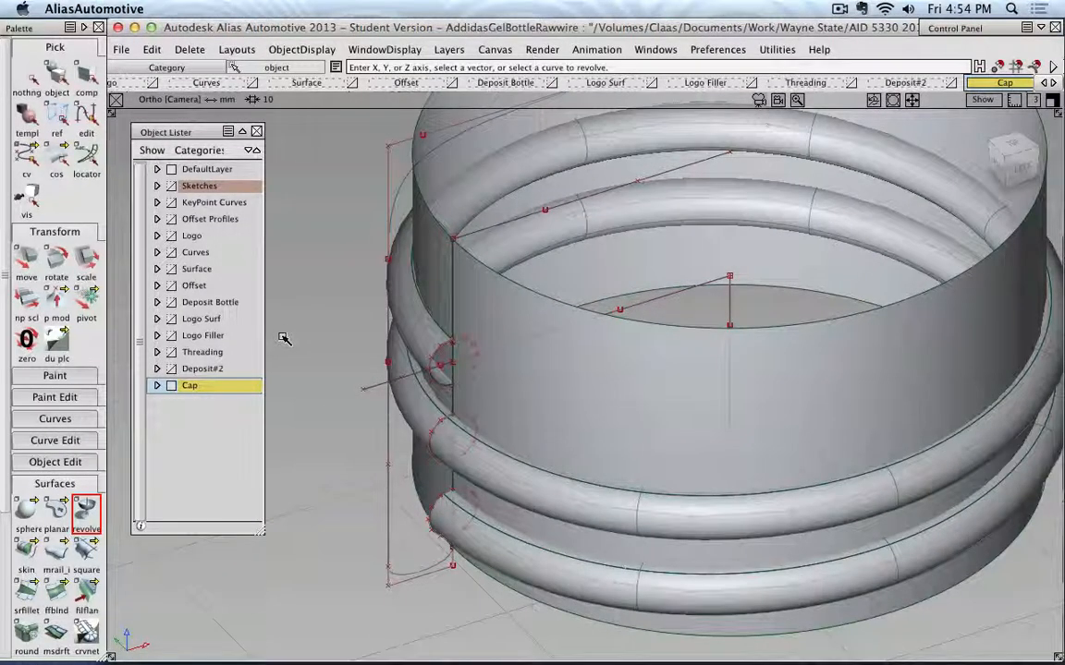
{"action": "right_click_drag", "start_coordinate": [458, 371], "coordinate": [483, 330], "text": "alt+shift"}
{"action": "left_click_drag", "start_coordinate": [482, 330], "coordinate": [496, 365], "text": "alt+shift"}
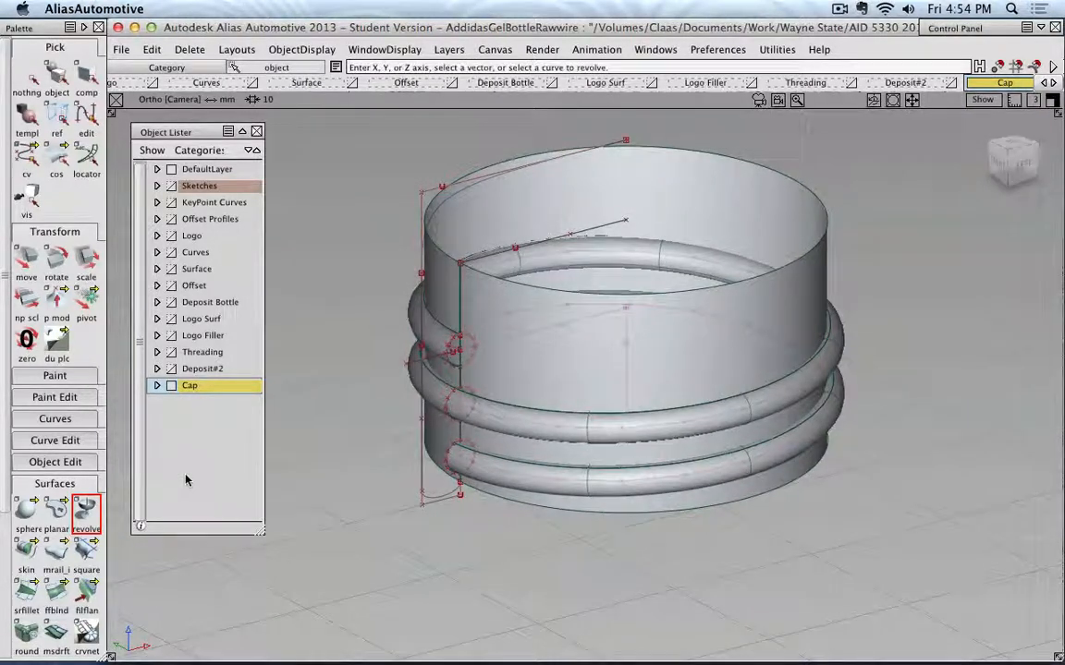
{"action": "left_click", "coordinate": [87, 445]}
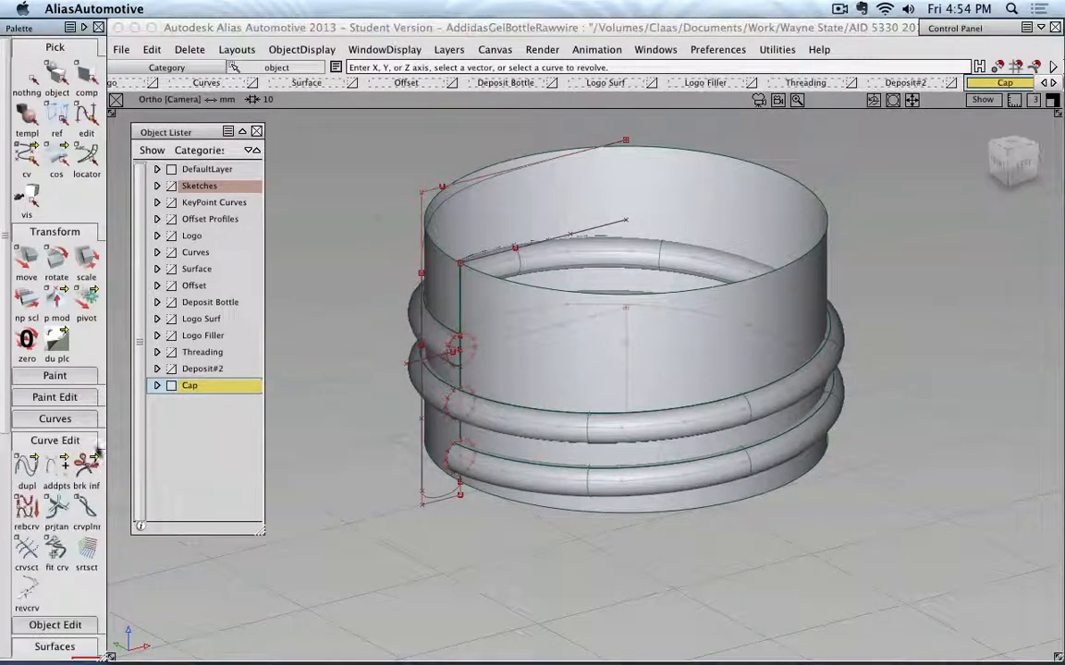
{"action": "left_click", "coordinate": [94, 445]}
{"action": "left_click", "coordinate": [62, 509]}
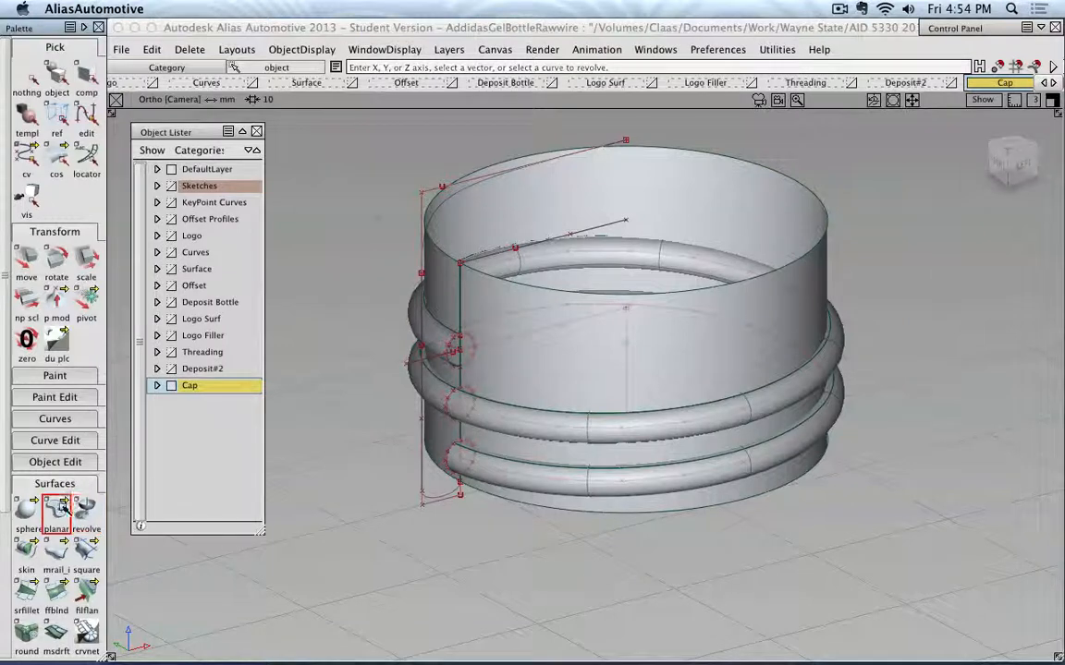
{"action": "right_click_drag", "start_coordinate": [471, 327], "coordinate": [403, 290], "text": "alt+shift"}
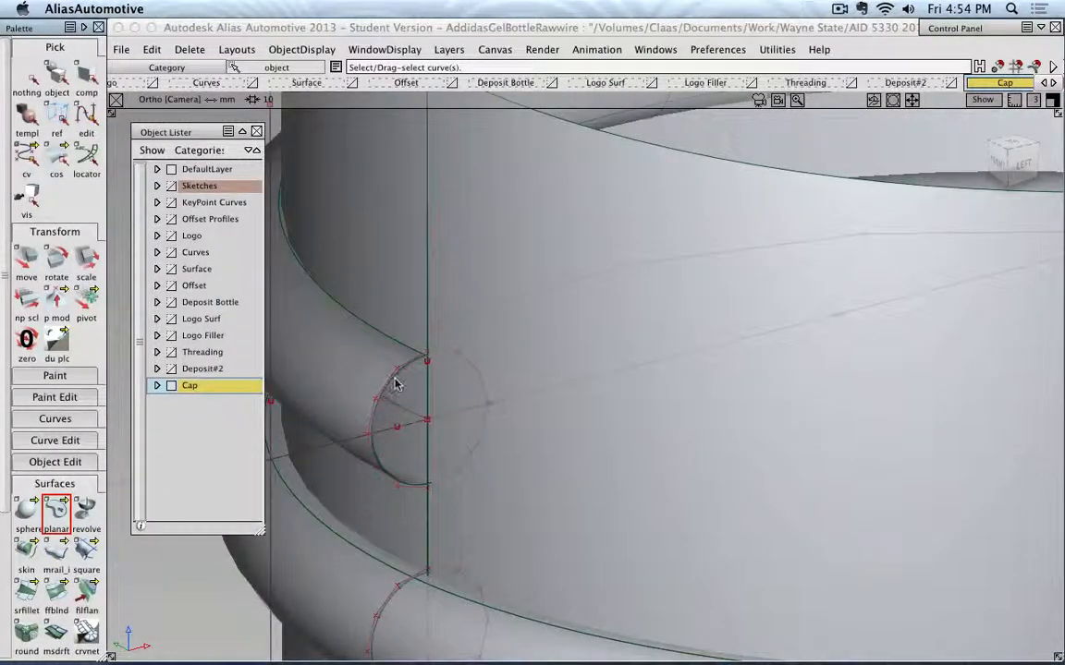
{"action": "left_click", "coordinate": [398, 380]}
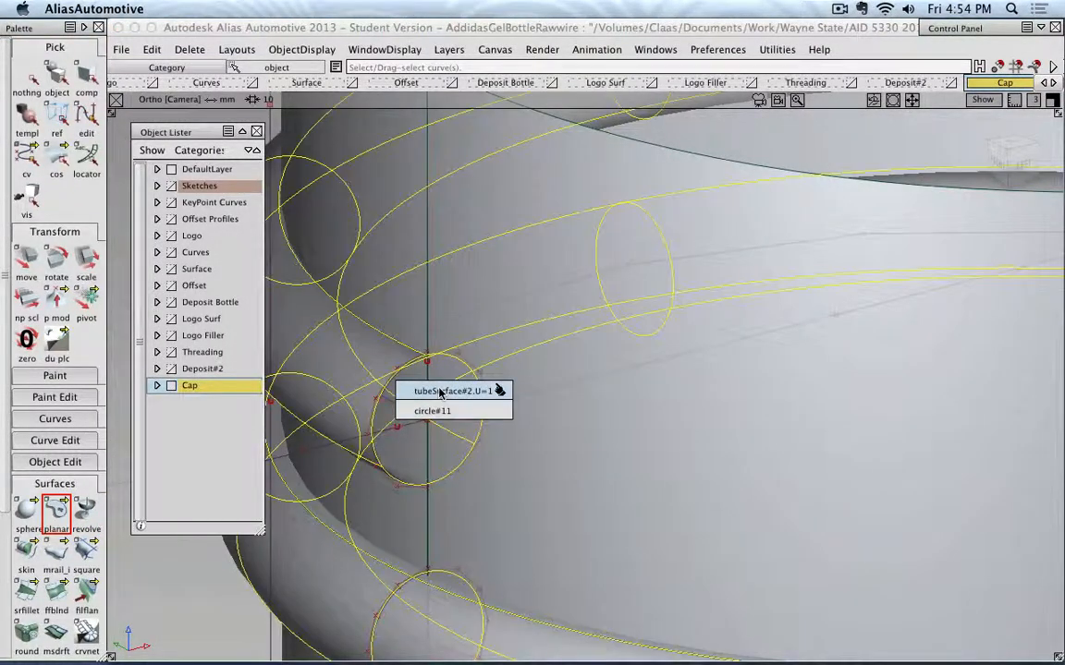
{"action": "left_click", "coordinate": [499, 410]}
{"action": "left_click", "coordinate": [1036, 637]}
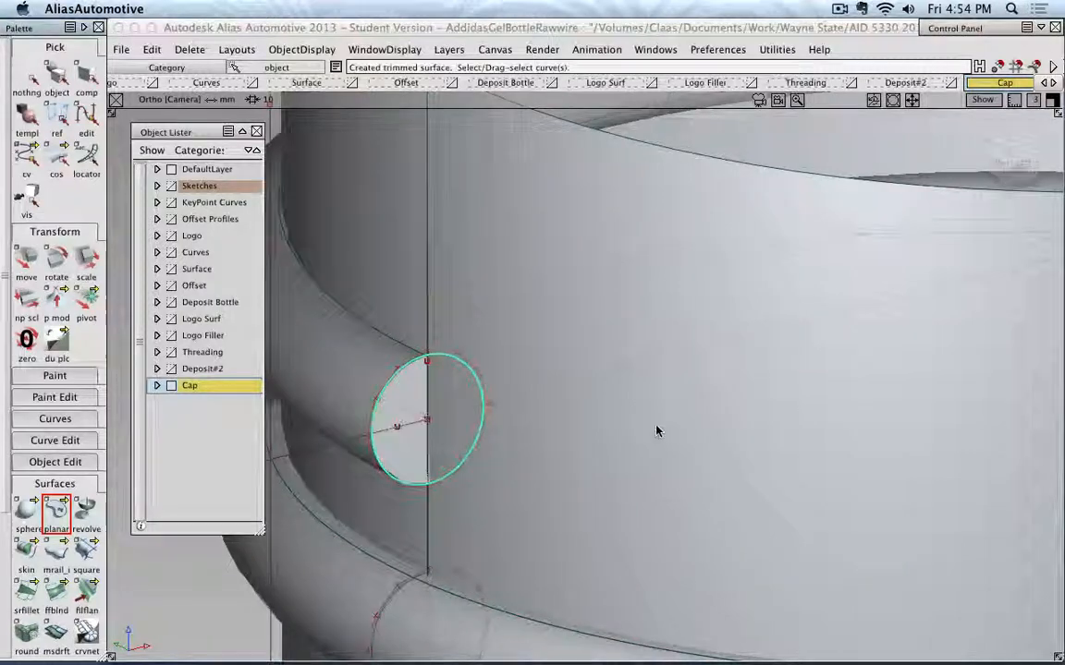
Build a surface fillet between the upper planar end and the thread tube, reversing the tube's normal direction, and clear the selection
{"action": "right_click_drag", "start_coordinate": [656, 431], "coordinate": [638, 416], "text": "alt+shift"}
{"action": "left_click", "coordinate": [29, 71]}
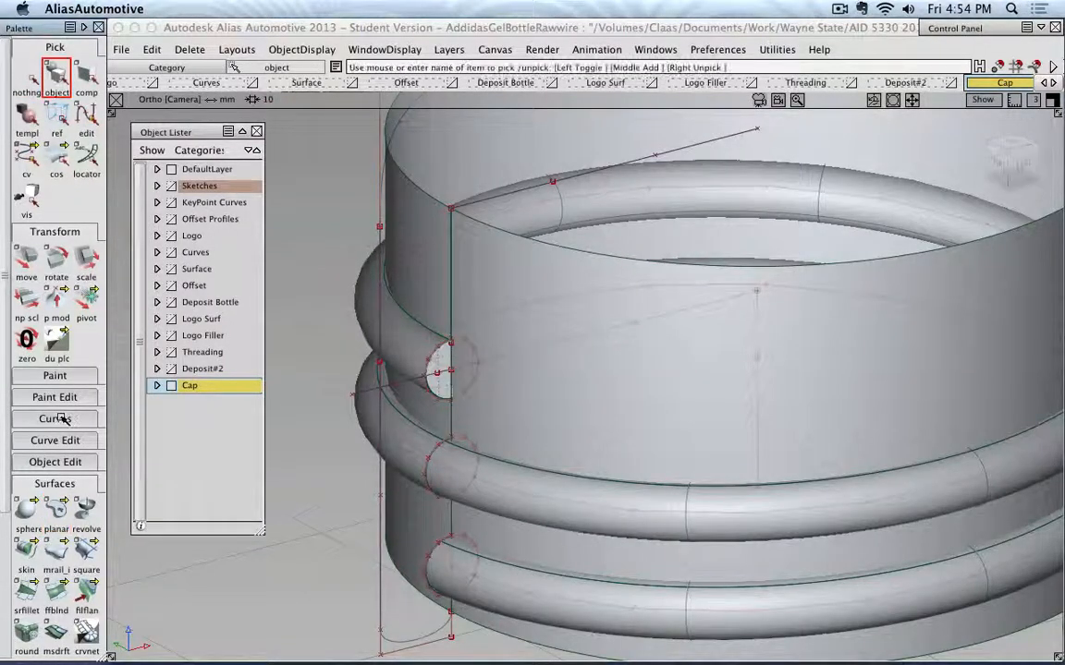
{"action": "left_click", "coordinate": [59, 595]}
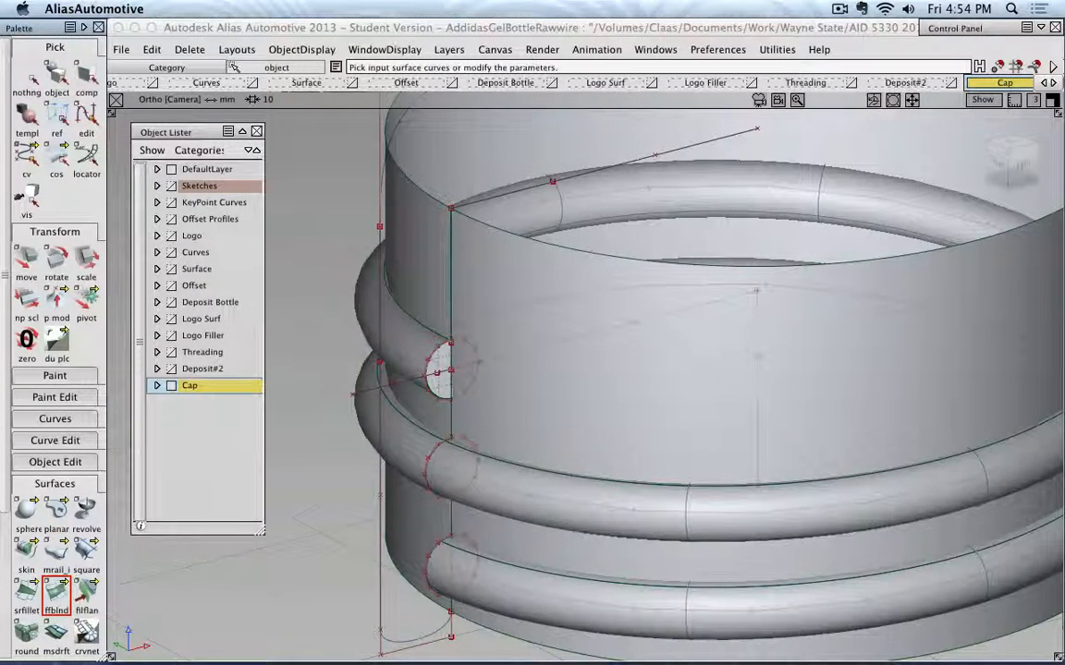
{"action": "left_click", "coordinate": [26, 594]}
{"action": "right_click_drag", "start_coordinate": [428, 451], "coordinate": [432, 428], "text": "alt+shift"}
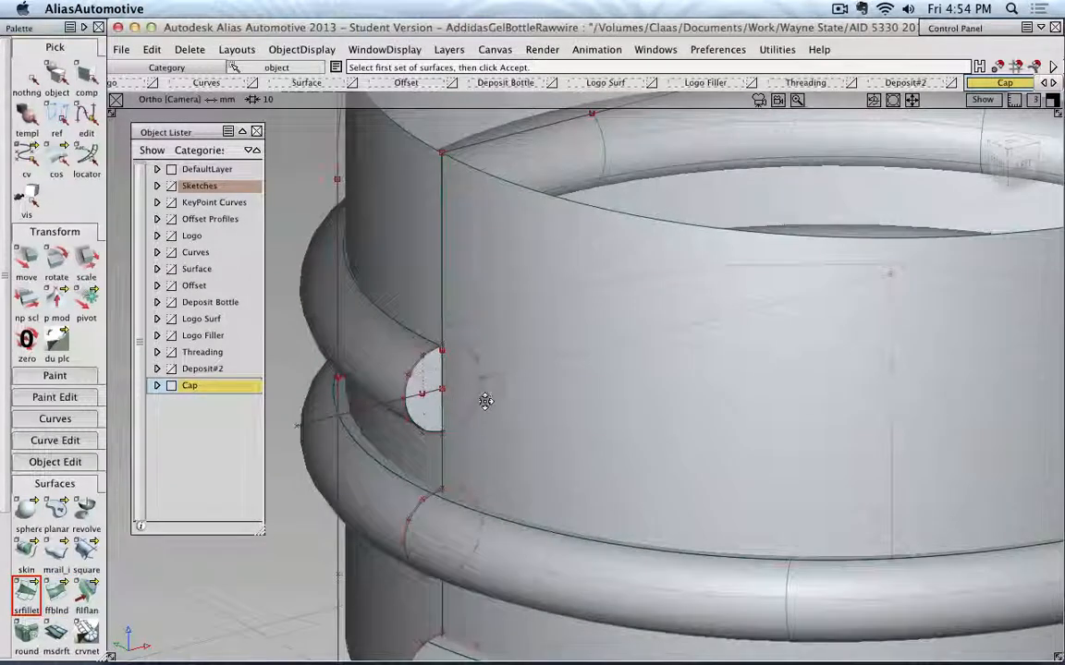
{"action": "left_click_drag", "start_coordinate": [482, 399], "coordinate": [534, 415], "text": "alt+shift"}
{"action": "left_click", "coordinate": [536, 418]}
{"action": "key", "text": "space"}
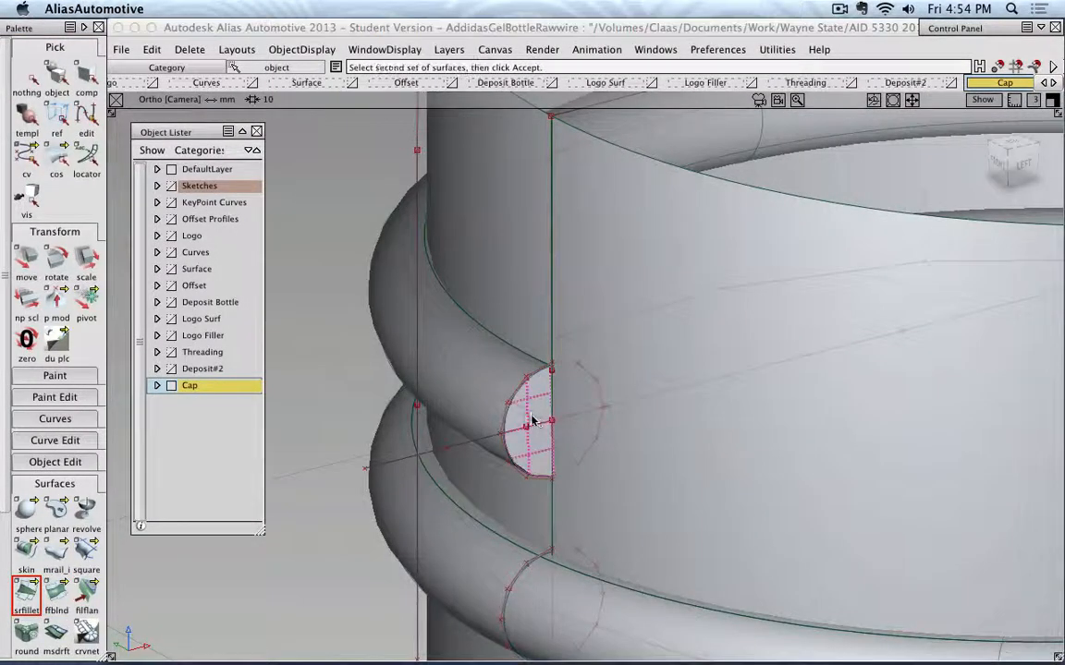
{"action": "left_click", "coordinate": [491, 373]}
{"action": "key", "text": "space"}
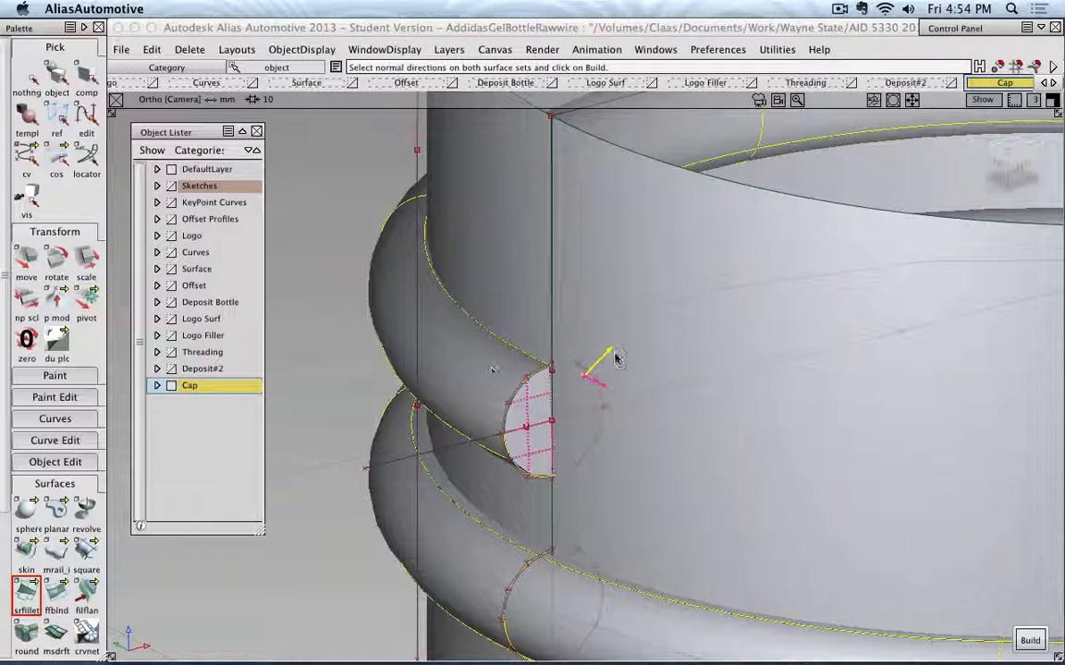
{"action": "left_click", "coordinate": [599, 372]}
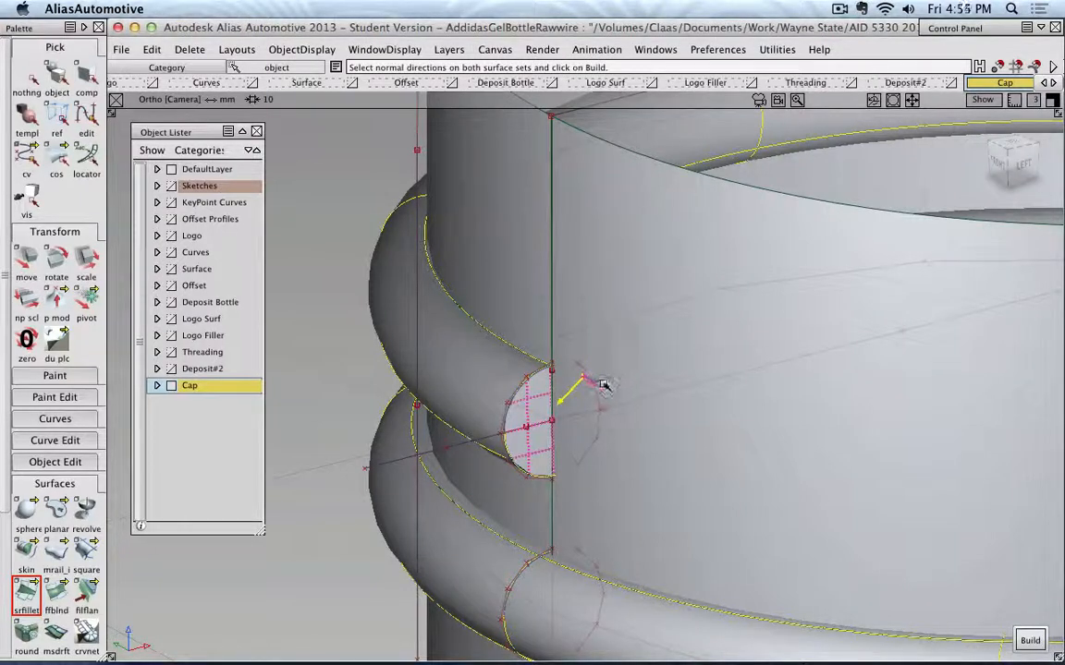
{"action": "left_click", "coordinate": [1030, 642]}
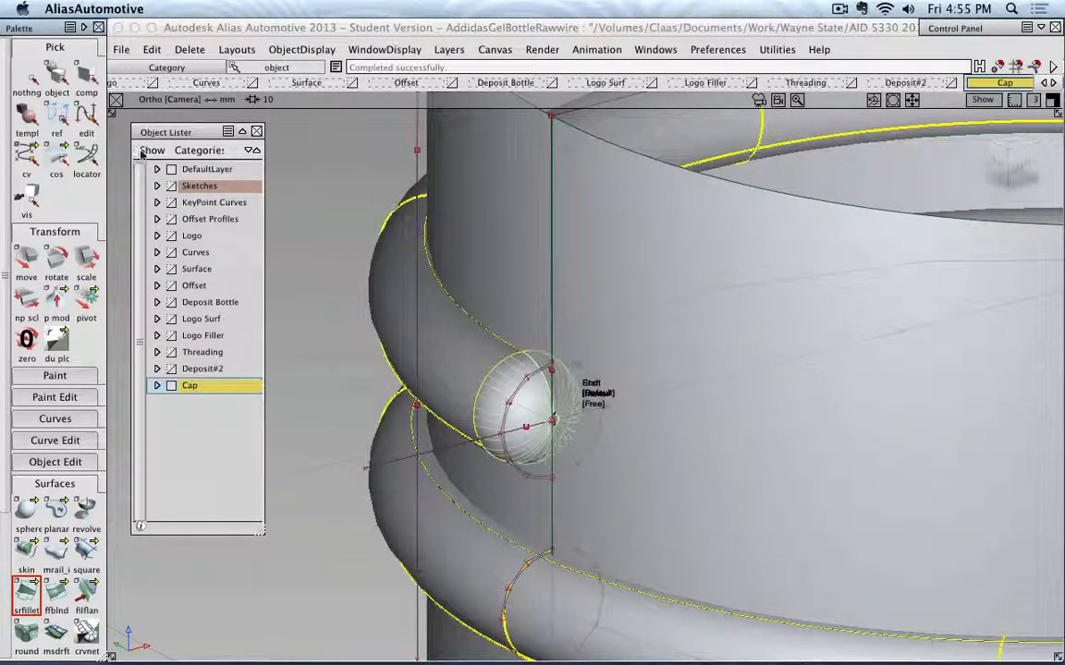
{"action": "left_click", "coordinate": [26, 76]}
{"action": "left_click", "coordinate": [57, 76]}
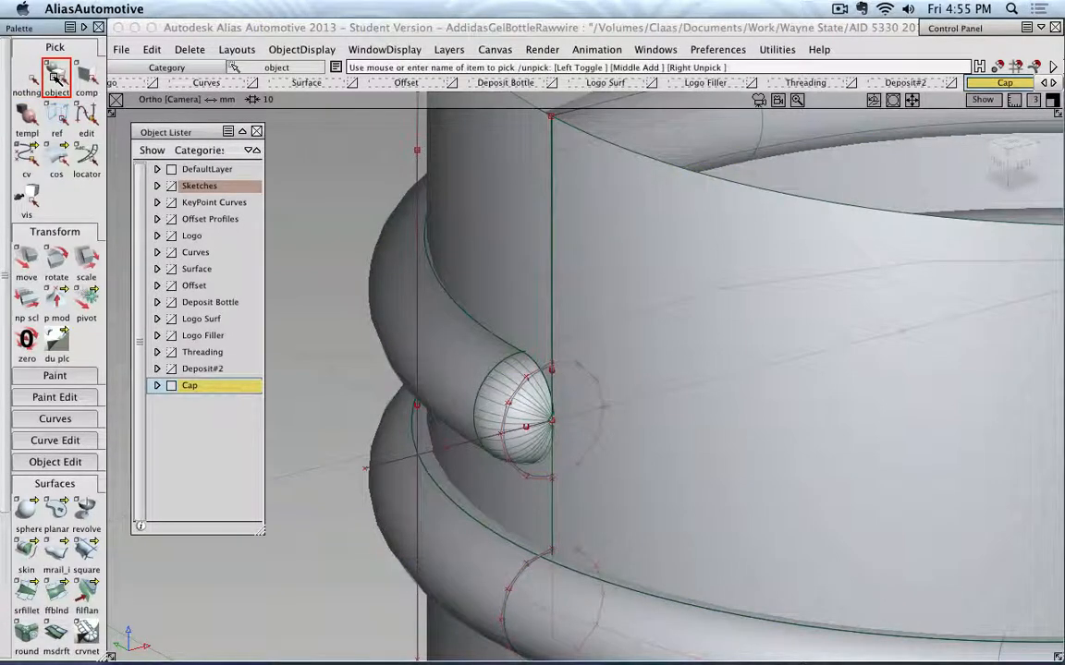
Create a planar trimmed surface from the circle at the thread coil's open lower end and clear the selection
{"action": "scroll", "coordinate": [345, 209], "scroll_direction": "down", "scroll_amount": 5}
{"action": "middle_click_drag", "start_coordinate": [580, 330], "coordinate": [558, 283], "text": "alt+shift"}
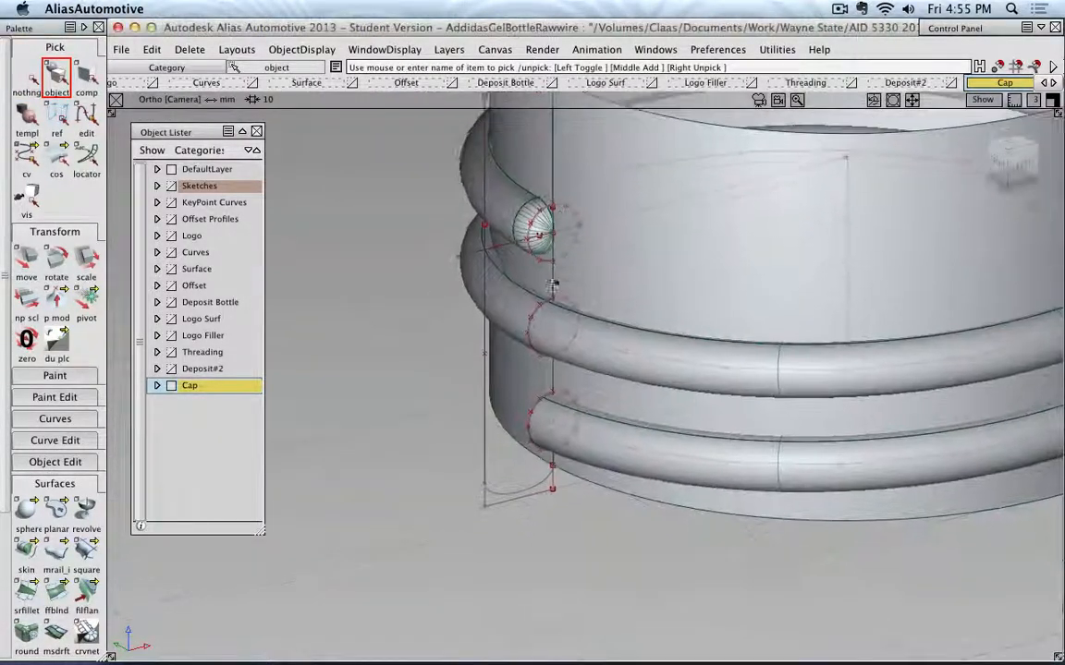
{"action": "left_click_drag", "start_coordinate": [511, 379], "coordinate": [879, 370], "text": "alt+shift"}
{"action": "right_click_drag", "start_coordinate": [628, 404], "coordinate": [662, 382], "text": "alt+shift"}
{"action": "left_click_drag", "start_coordinate": [662, 382], "coordinate": [598, 373], "text": "alt+shift"}
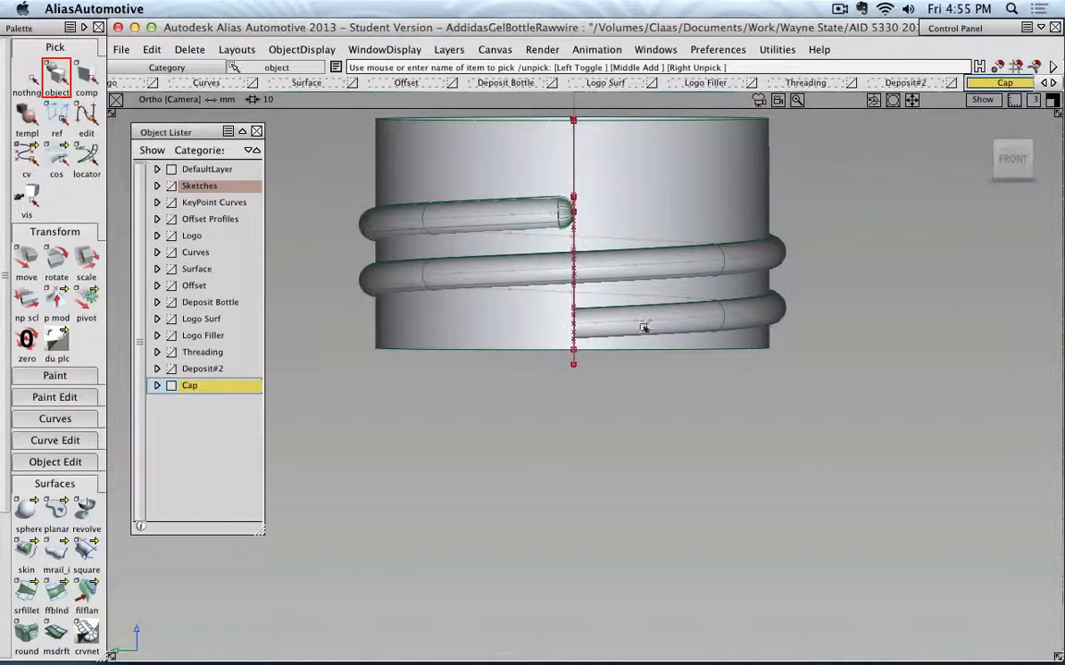
{"action": "scroll", "coordinate": [564, 325], "scroll_direction": "up", "scroll_amount": 5}
{"action": "left_click_drag", "start_coordinate": [562, 351], "coordinate": [651, 395], "text": "alt+shift"}
{"action": "scroll", "coordinate": [651, 396], "scroll_direction": "up", "scroll_amount": 2}
{"action": "middle_click_drag", "start_coordinate": [652, 375], "coordinate": [623, 293], "text": "alt+shift"}
{"action": "scroll", "coordinate": [601, 364], "scroll_direction": "up", "scroll_amount": 10}
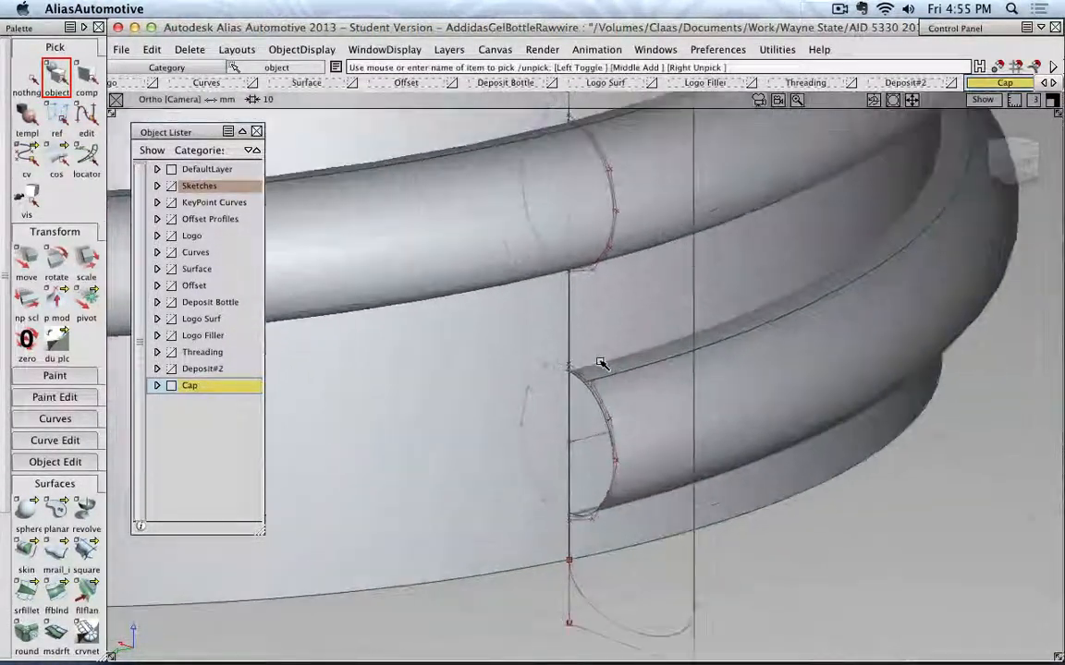
{"action": "scroll", "coordinate": [599, 369], "scroll_direction": "down", "scroll_amount": 5}
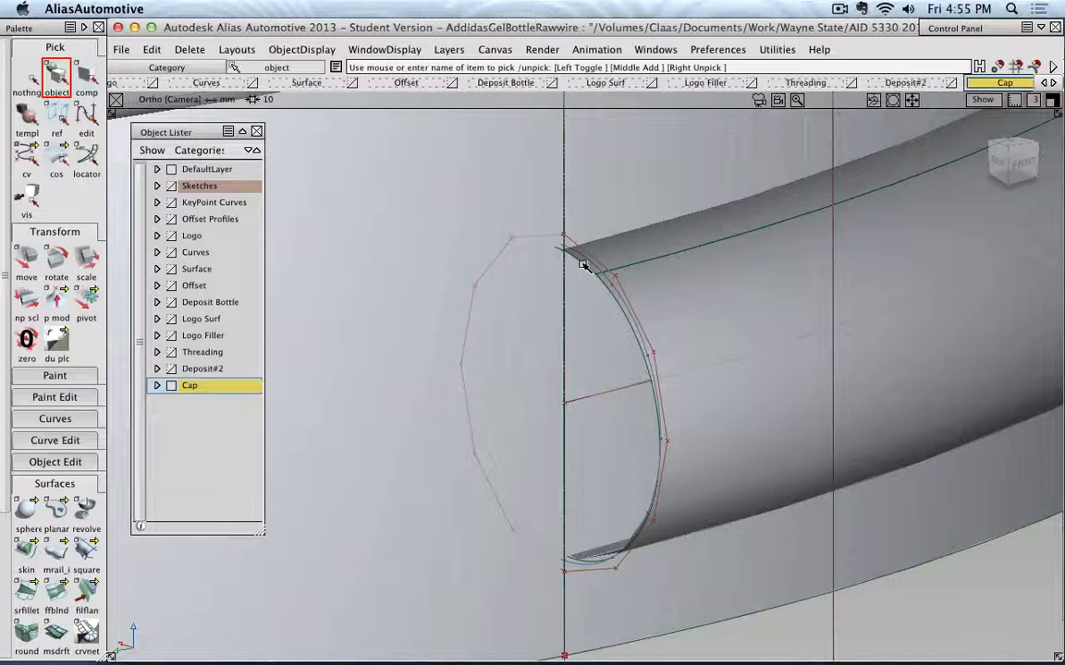
{"action": "left_click", "coordinate": [55, 508]}
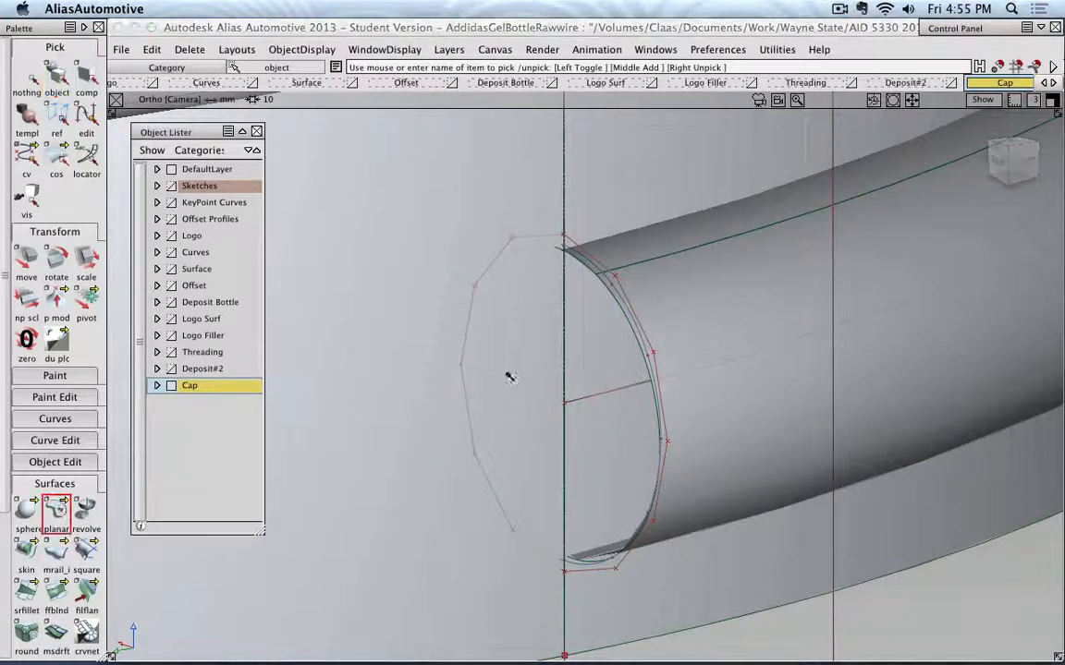
{"action": "left_click", "coordinate": [612, 298]}
{"action": "left_click", "coordinate": [1033, 637]}
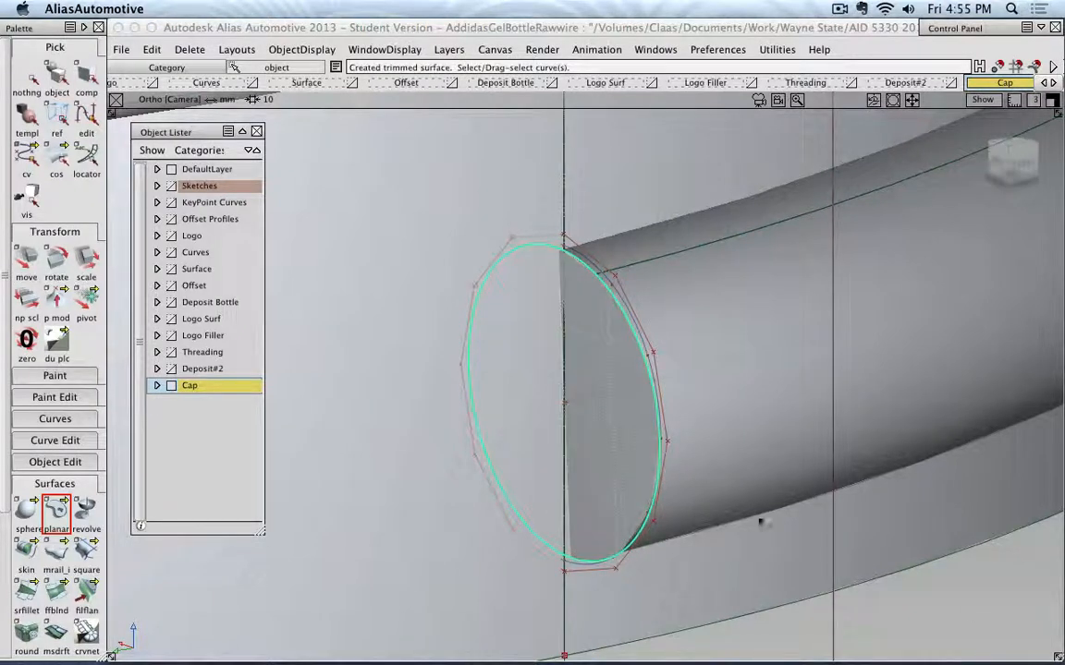
{"action": "left_click", "coordinate": [27, 79]}
{"action": "left_click", "coordinate": [25, 591]}
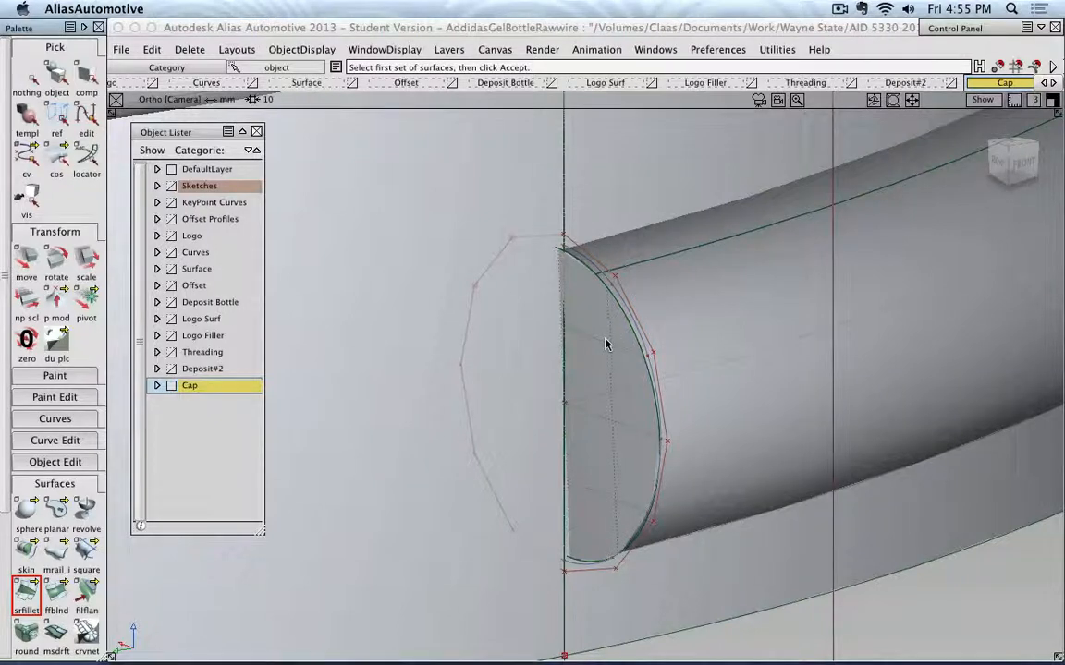
{"action": "left_click", "coordinate": [608, 351]}
{"action": "left_click", "coordinate": [672, 359]}
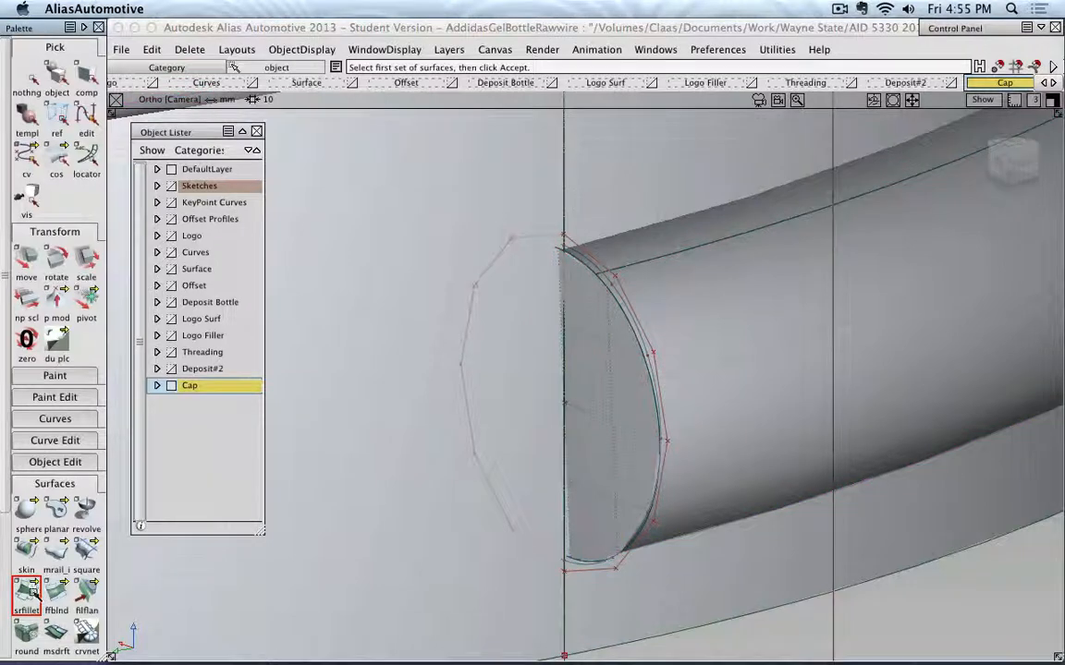
Build a surface fillet between the lower planar end and the thread tube, and clear the selection
{"action": "left_click", "coordinate": [610, 362]}
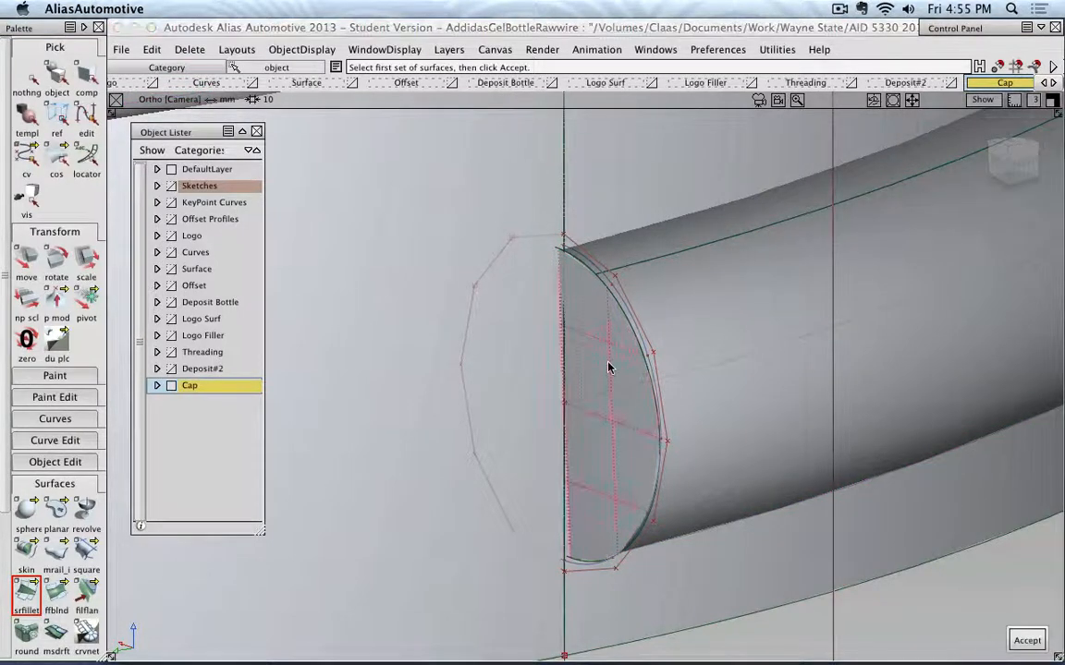
{"action": "left_click", "coordinate": [658, 285]}
{"action": "key", "text": "space"}
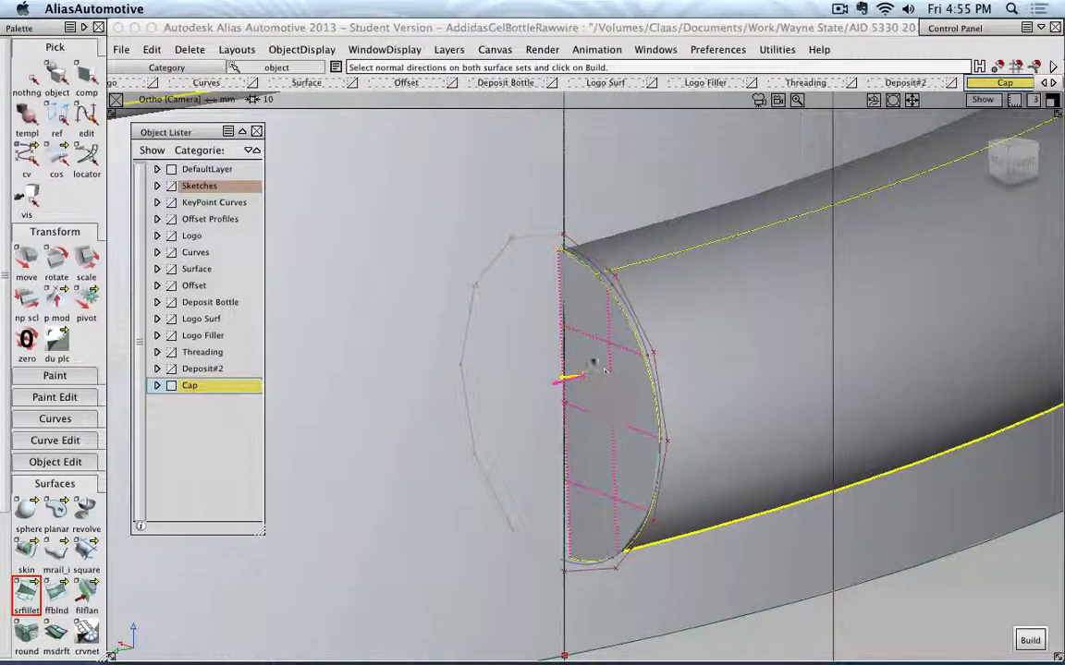
{"action": "left_click_drag", "start_coordinate": [592, 379], "coordinate": [600, 414], "text": "alt+shift"}
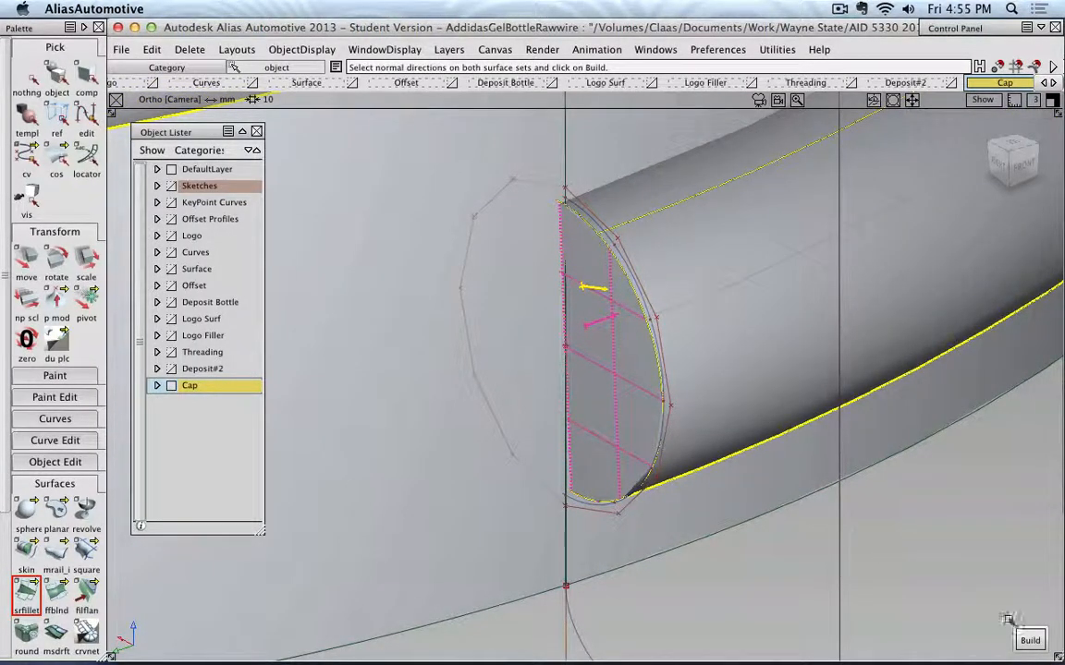
{"action": "left_click", "coordinate": [1027, 640]}
{"action": "scroll", "coordinate": [699, 422], "scroll_direction": "down", "scroll_amount": 5}
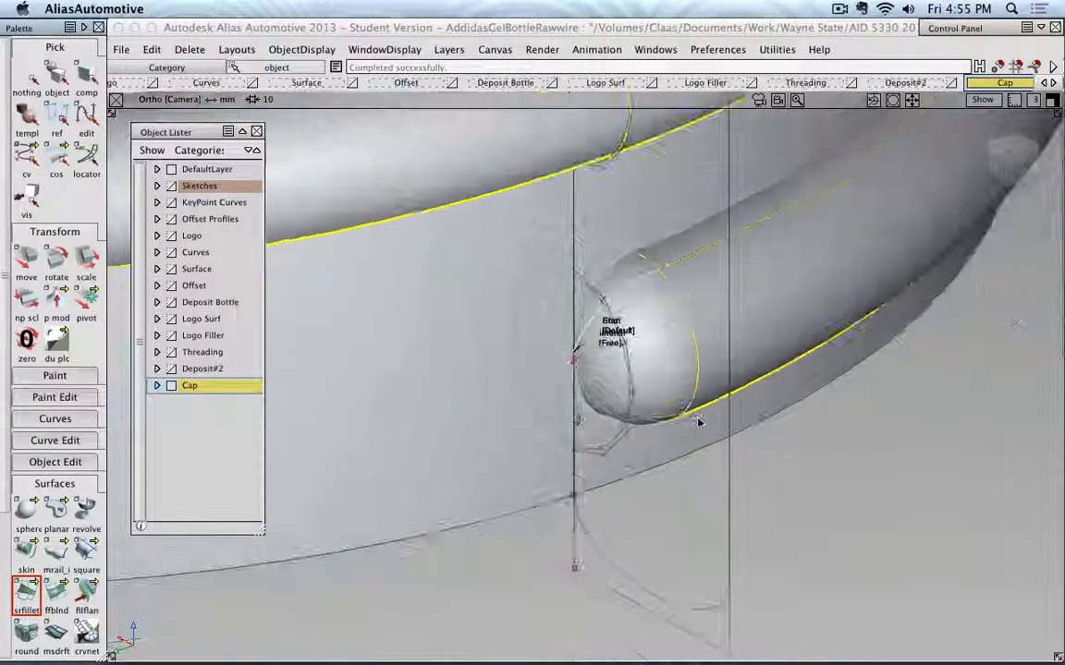
{"action": "right_click_drag", "start_coordinate": [699, 422], "coordinate": [589, 385], "text": "alt+shift"}
{"action": "left_click", "coordinate": [27, 77]}
{"action": "left_click", "coordinate": [57, 77]}
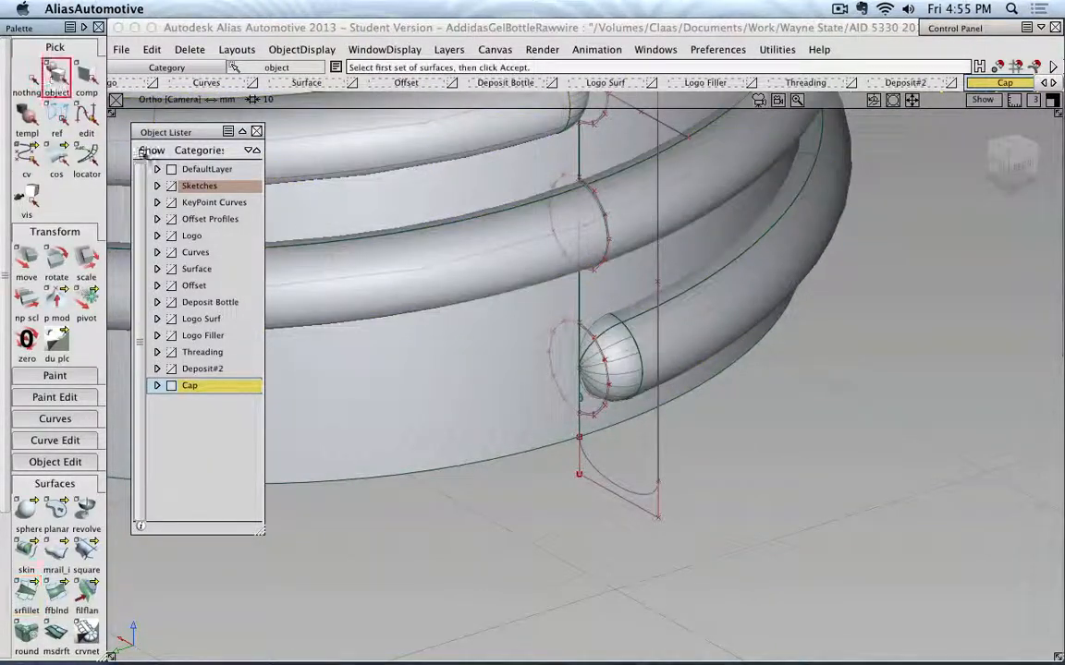
Inspect the rounded thread ends and the threaded inner wall from several angles and in the left view
{"action": "mouse_move", "coordinate": [554, 347]}
{"action": "left_mouse_down", "text": "alt+shift"}
{"action": "mouse_move", "coordinate": [691, 319]}
{"action": "mouse_move", "coordinate": [501, 297]}
{"action": "mouse_move", "coordinate": [411, 261]}
{"action": "mouse_move", "coordinate": [669, 316]}
{"action": "mouse_move", "coordinate": [540, 363]}
{"action": "mouse_move", "coordinate": [568, 354]}
{"action": "left_mouse_up", "text": "alt+shift"}
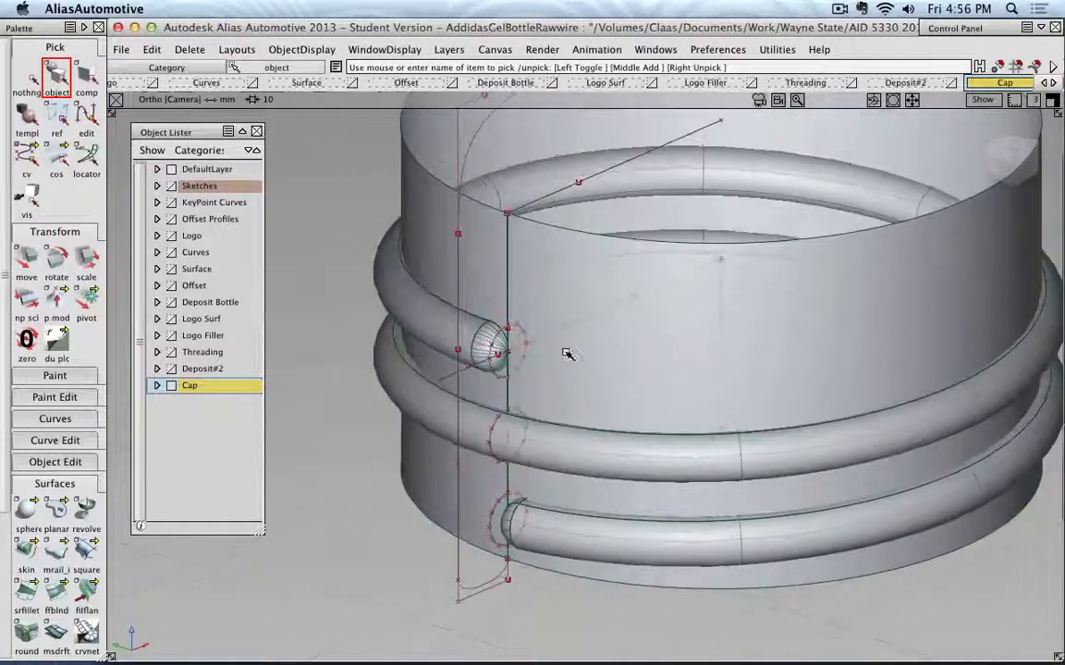
{"action": "right_click_drag", "start_coordinate": [568, 354], "coordinate": [584, 337], "text": "alt+shift"}
{"action": "middle_click_drag", "start_coordinate": [584, 337], "coordinate": [549, 376], "text": "alt+shift"}
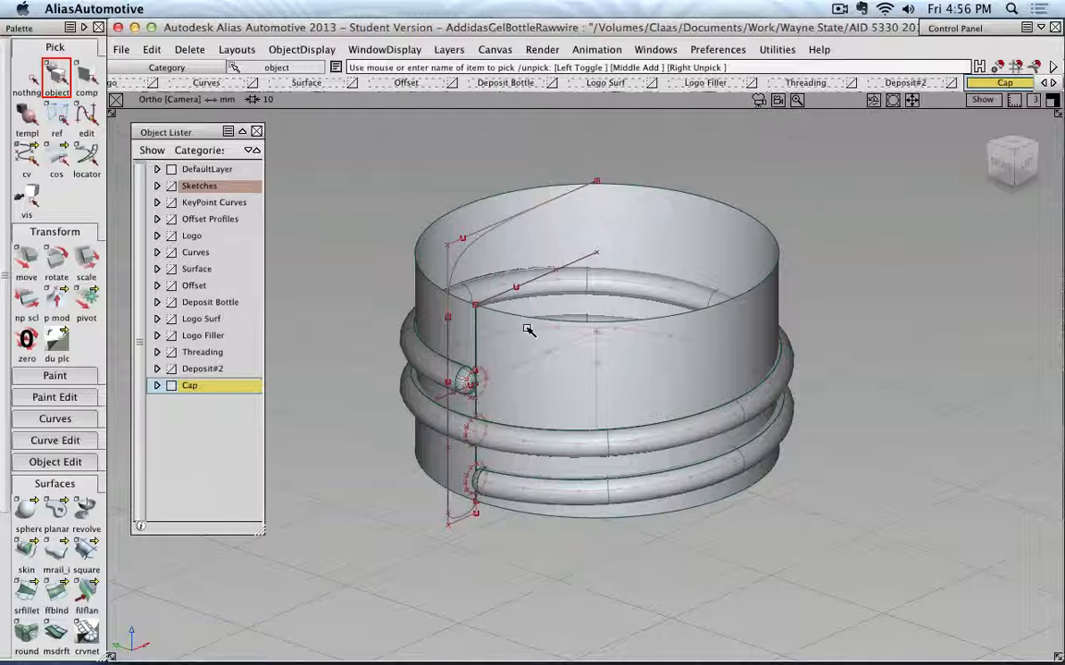
{"action": "key", "text": "alt+shift"}
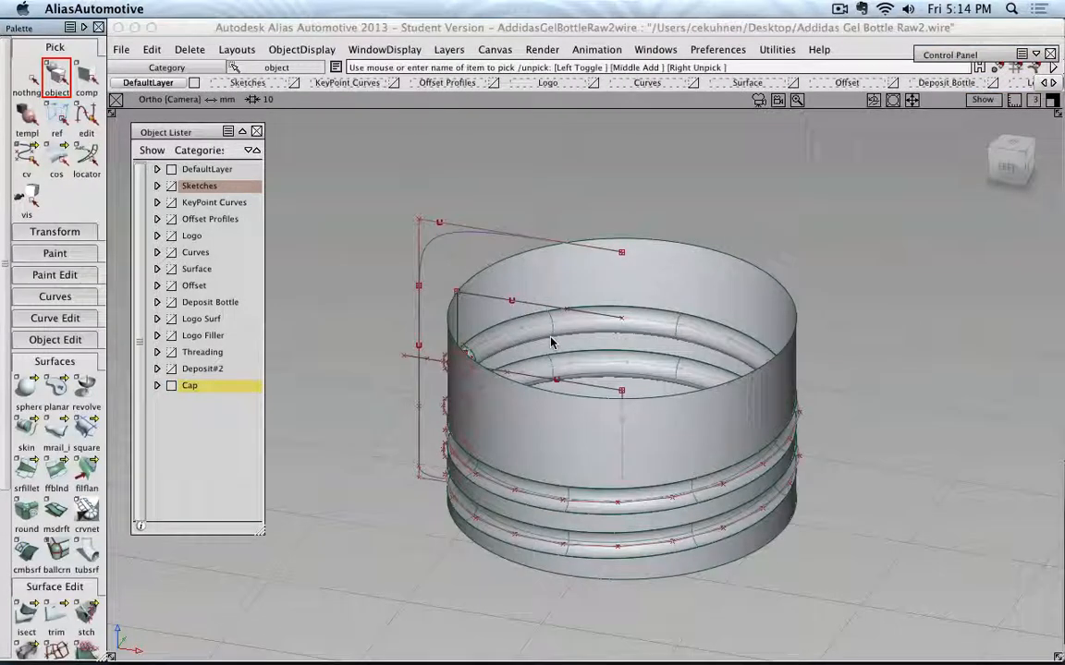
{"action": "left_click_drag", "start_coordinate": [544, 519], "coordinate": [604, 437], "text": "alt+shift"}
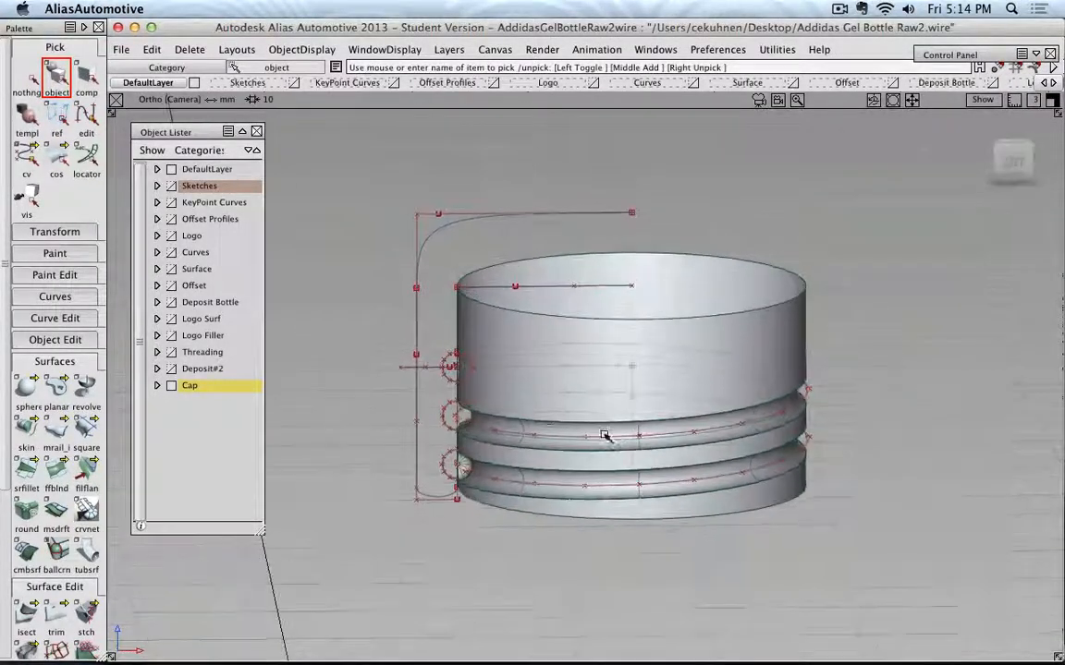
{"action": "left_click", "coordinate": [1014, 163]}
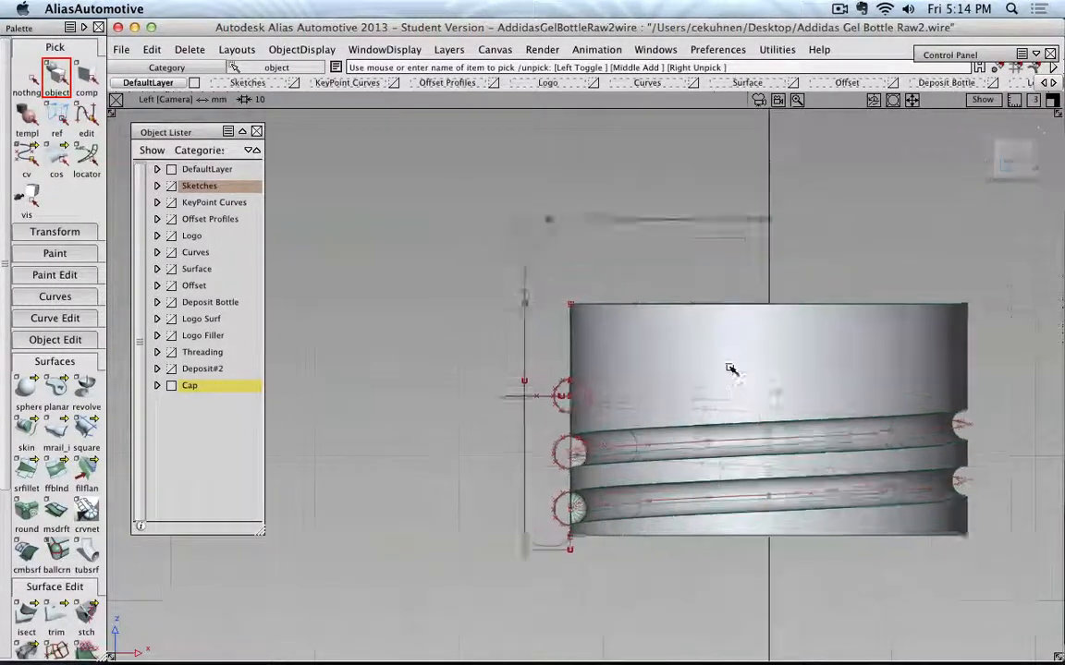
{"action": "middle_click_drag", "start_coordinate": [730, 368], "coordinate": [702, 302], "text": "alt+shift"}
{"action": "right_click_drag", "start_coordinate": [702, 302], "coordinate": [600, 333], "text": "alt+shift"}
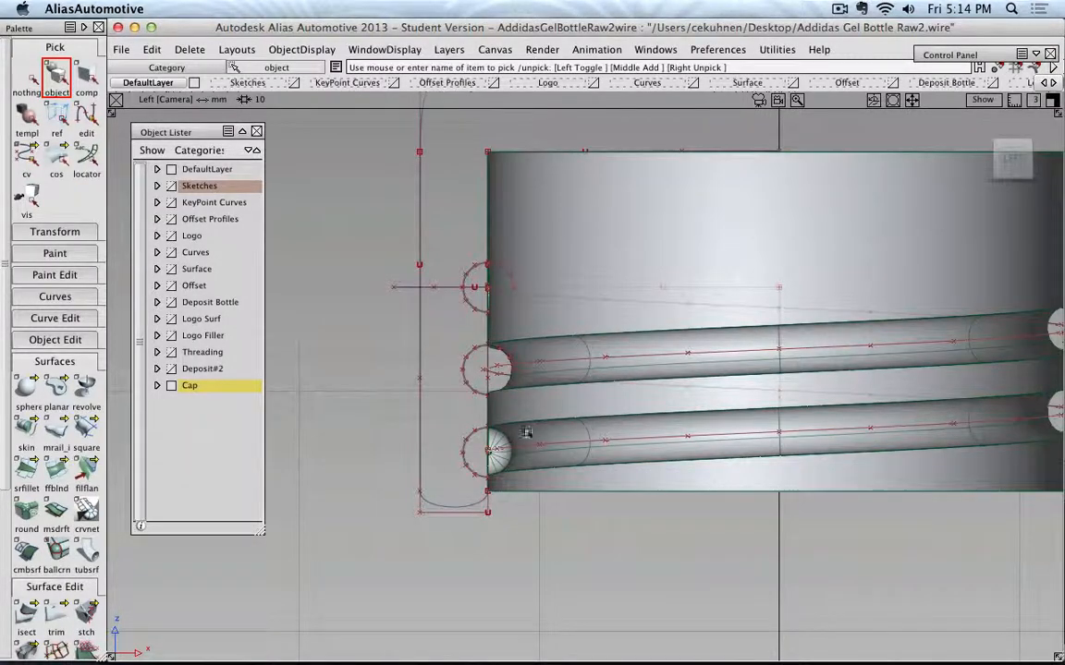
Revolve the small rounded lip curve at the cap's lower edge about the bottle's central vertical axis and clear the selection
{"action": "middle_click_drag", "start_coordinate": [526, 432], "coordinate": [406, 408], "text": "alt+shift"}
{"action": "left_click", "coordinate": [86, 388]}
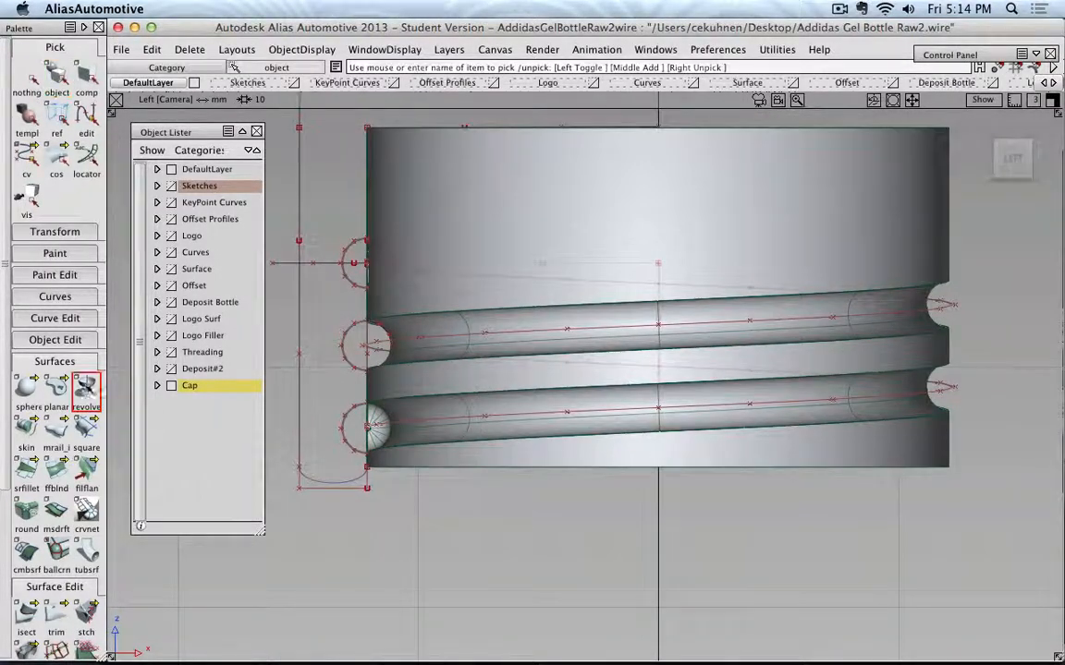
{"action": "left_click", "coordinate": [333, 484]}
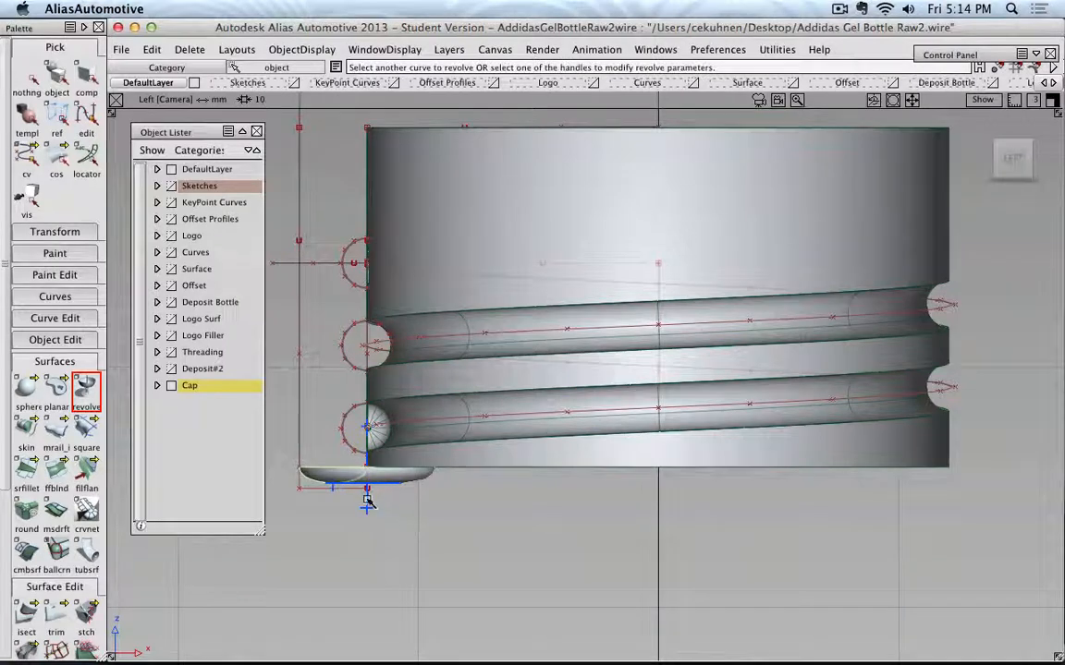
{"action": "middle_click_drag", "start_coordinate": [367, 495], "coordinate": [387, 499], "text": "alt+shift"}
{"action": "left_click_drag", "start_coordinate": [387, 505], "coordinate": [677, 589]}
{"action": "right_click_drag", "start_coordinate": [499, 468], "coordinate": [460, 462], "text": "alt+shift"}
{"action": "middle_click_drag", "start_coordinate": [460, 462], "coordinate": [480, 522], "text": "alt+shift"}
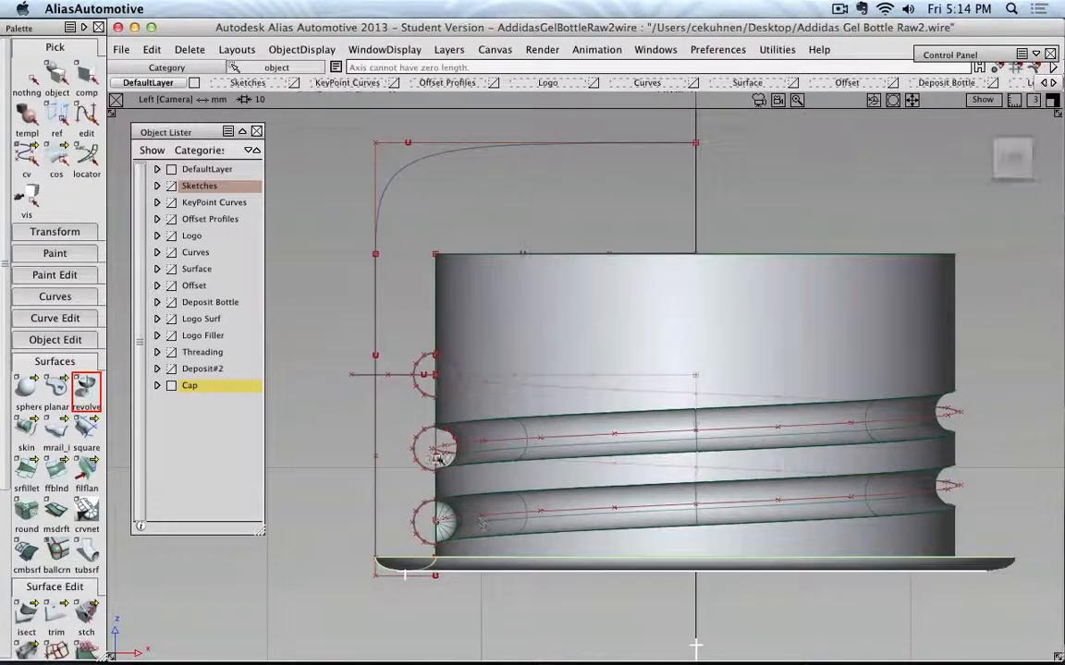
{"action": "left_click", "coordinate": [373, 429]}
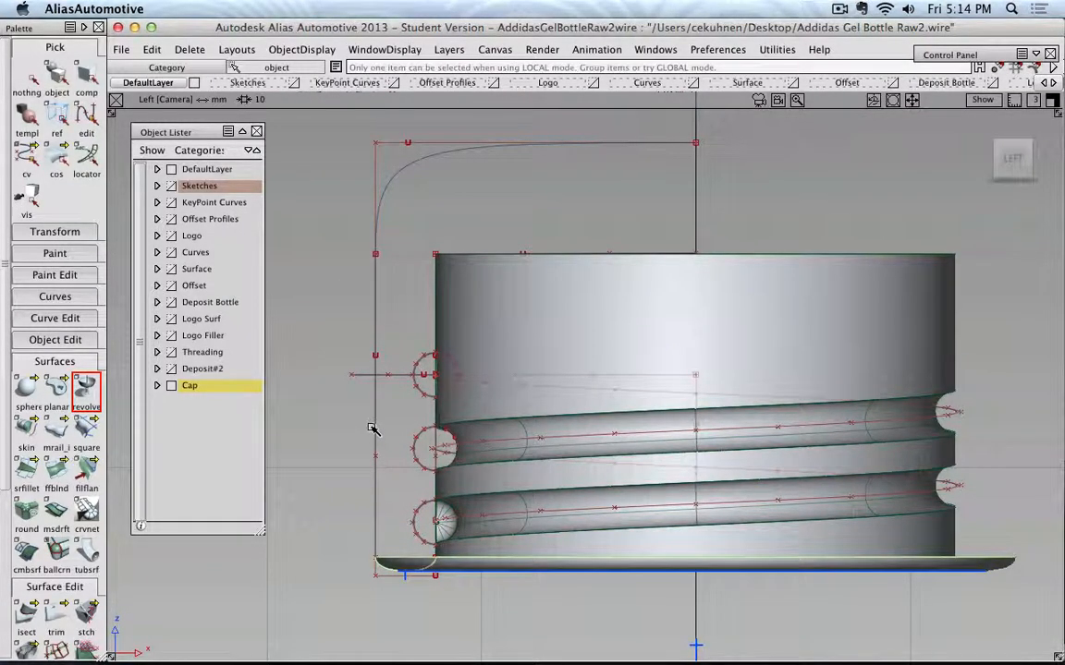
{"action": "left_click", "coordinate": [31, 74]}
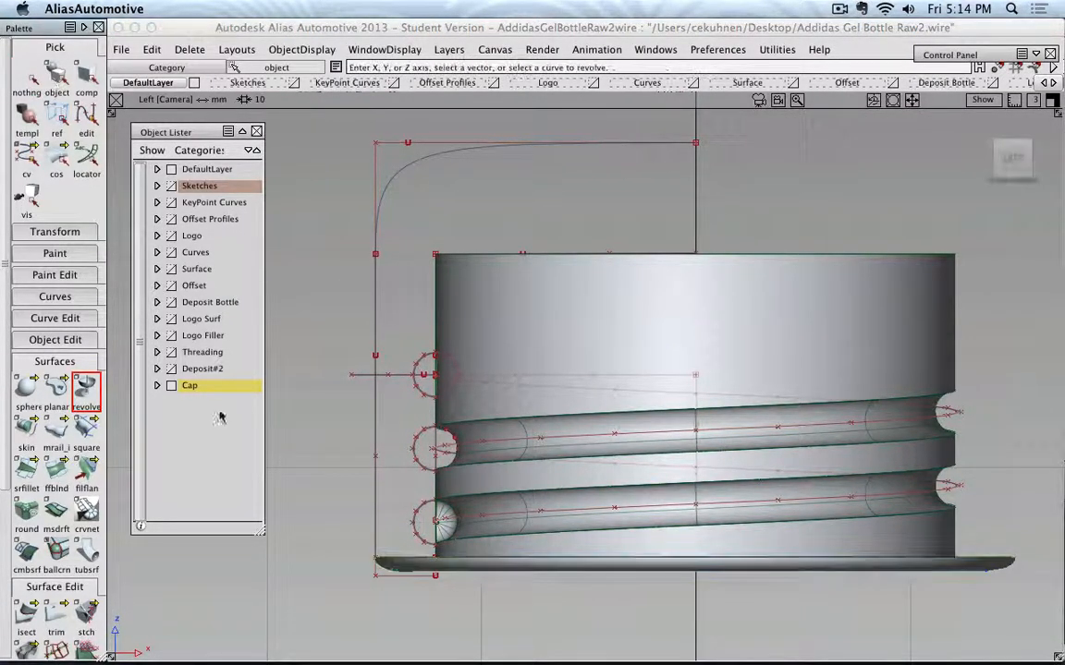
Revolve the cap's straight outer wall line around the bottle's central vertical axis
{"action": "left_click", "coordinate": [375, 316]}
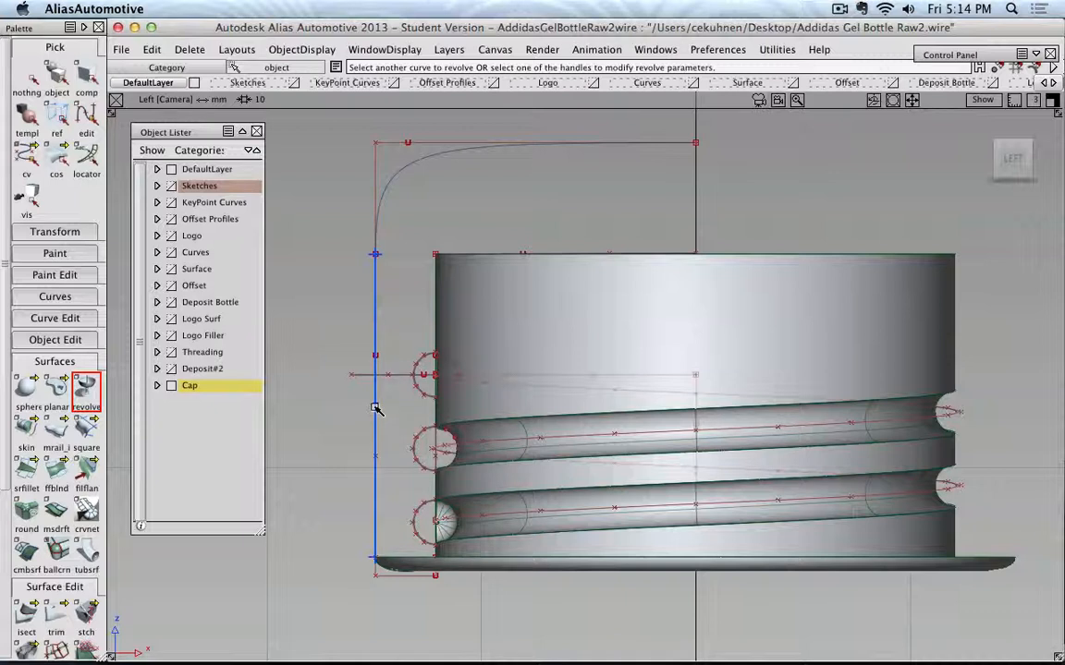
{"action": "left_click", "coordinate": [376, 409]}
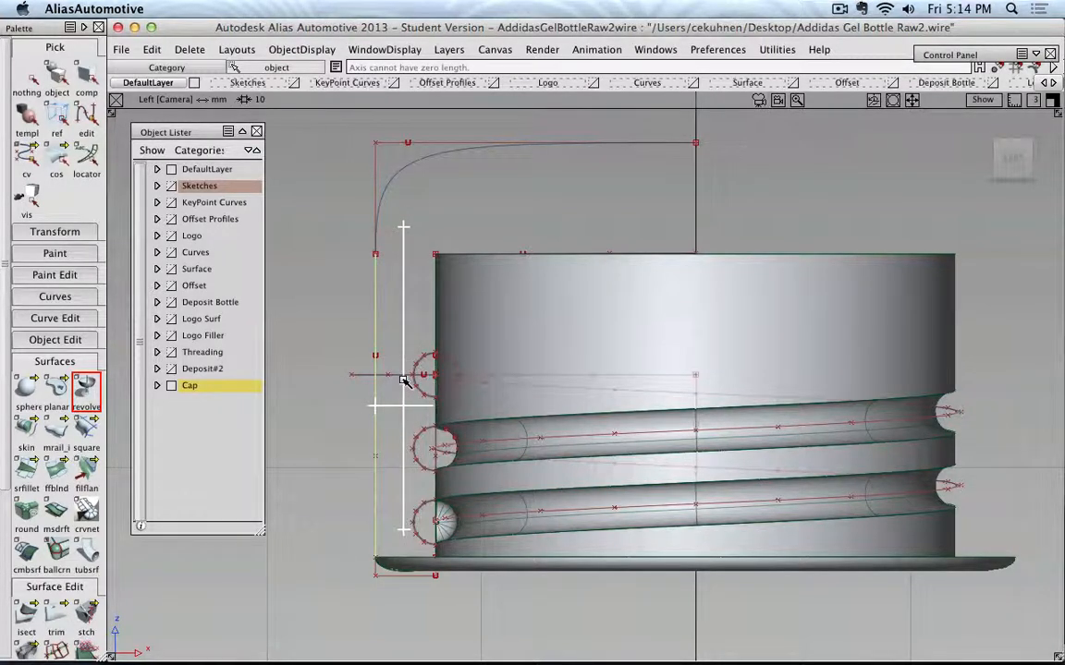
{"action": "left_click_drag", "start_coordinate": [404, 381], "coordinate": [694, 341]}
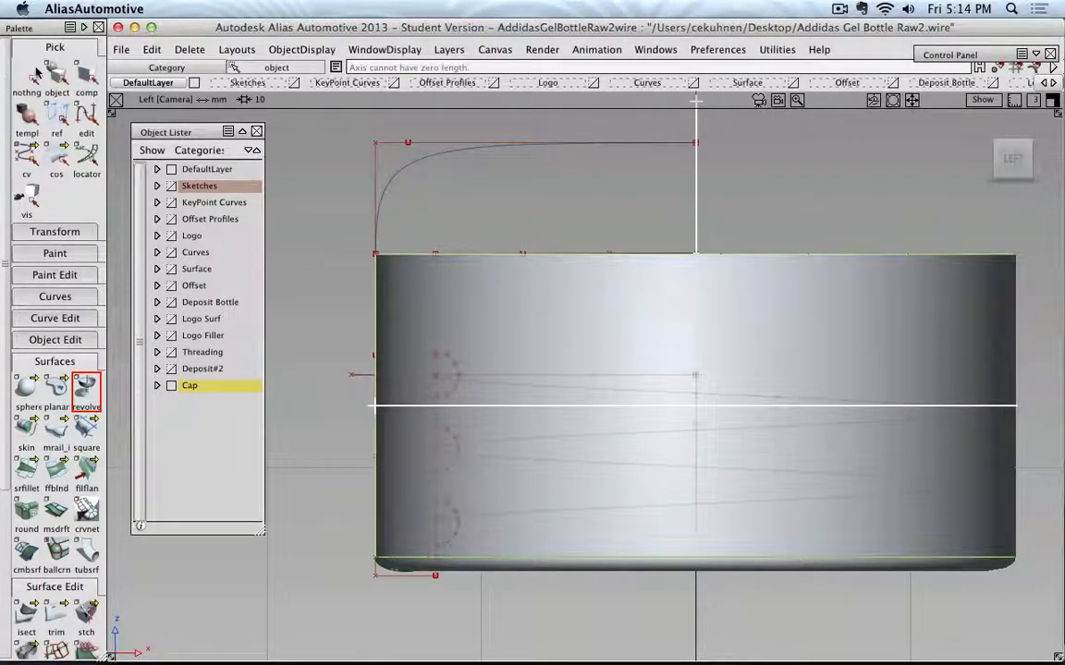
Close the upper opening of the inner threaded wall with a planar trimmed surface and clear the selection
{"action": "left_click_drag", "start_coordinate": [623, 229], "coordinate": [580, 257], "text": "alt+shift"}
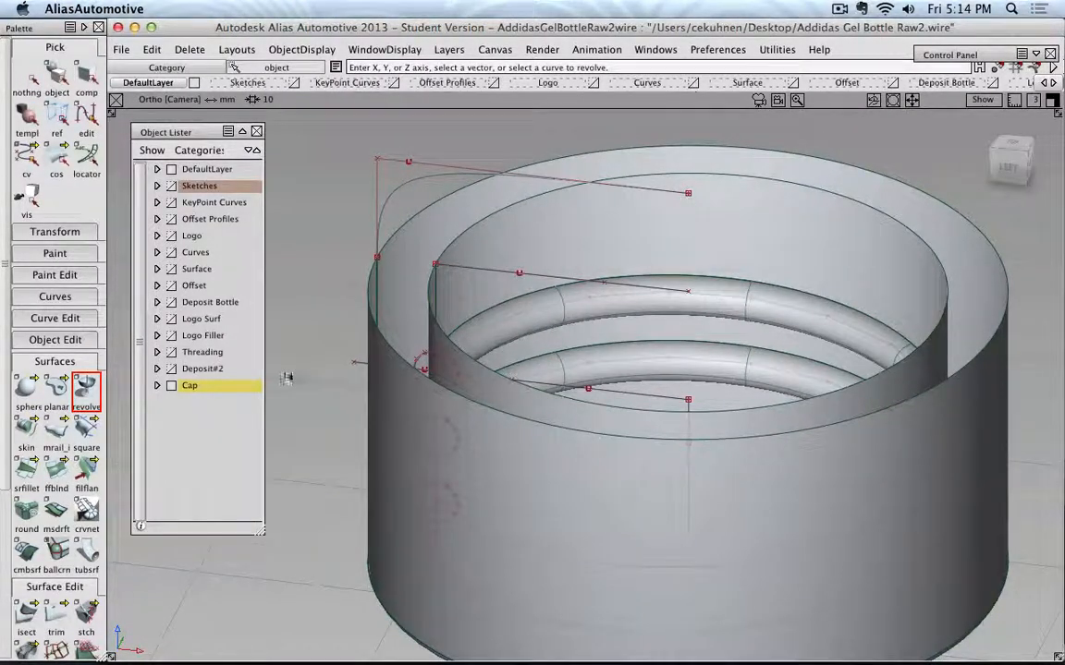
{"action": "left_click", "coordinate": [54, 392]}
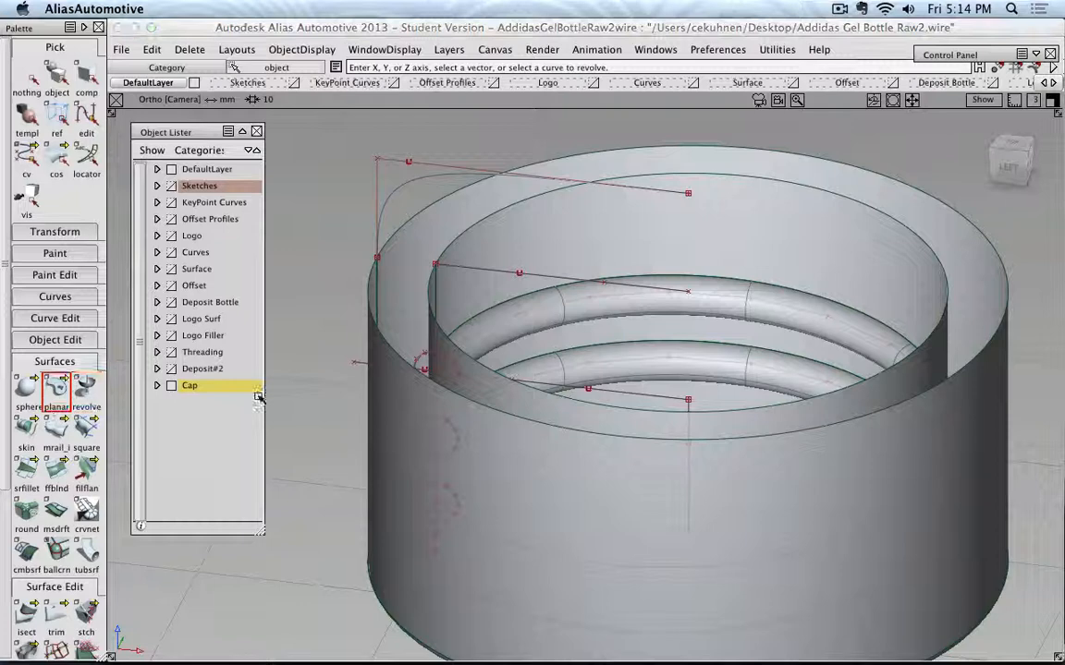
{"action": "left_click", "coordinate": [617, 413]}
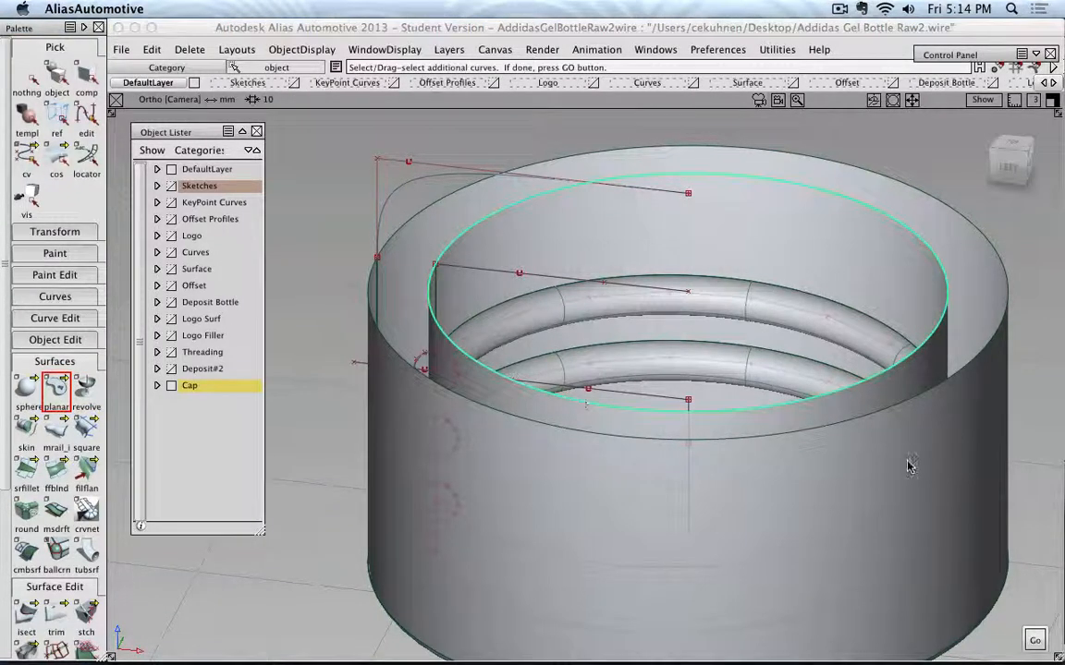
{"action": "left_click", "coordinate": [1033, 638]}
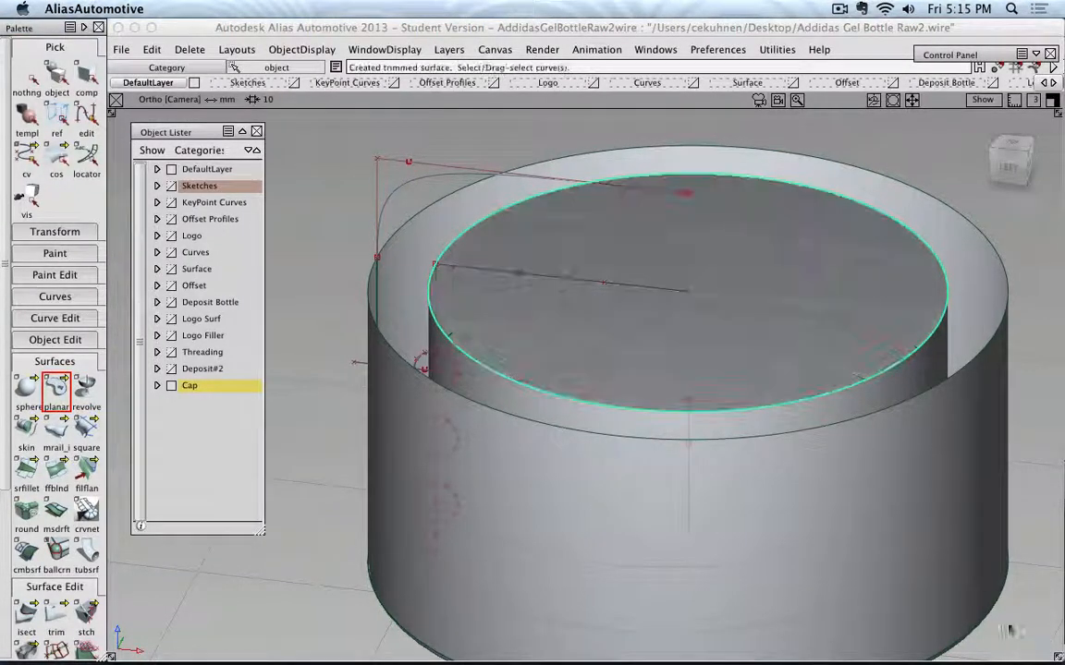
{"action": "left_click", "coordinate": [30, 80]}
Revolve the curved top profile from the left view to form the cap's domed outer top
{"action": "left_click", "coordinate": [86, 388]}
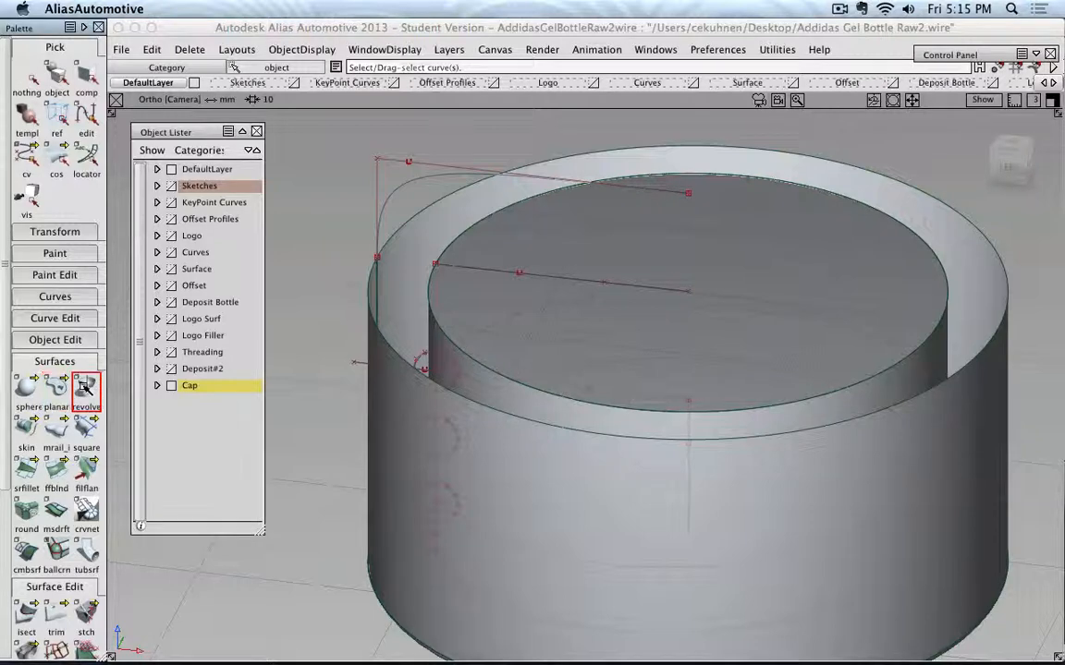
{"action": "left_click", "coordinate": [1008, 166]}
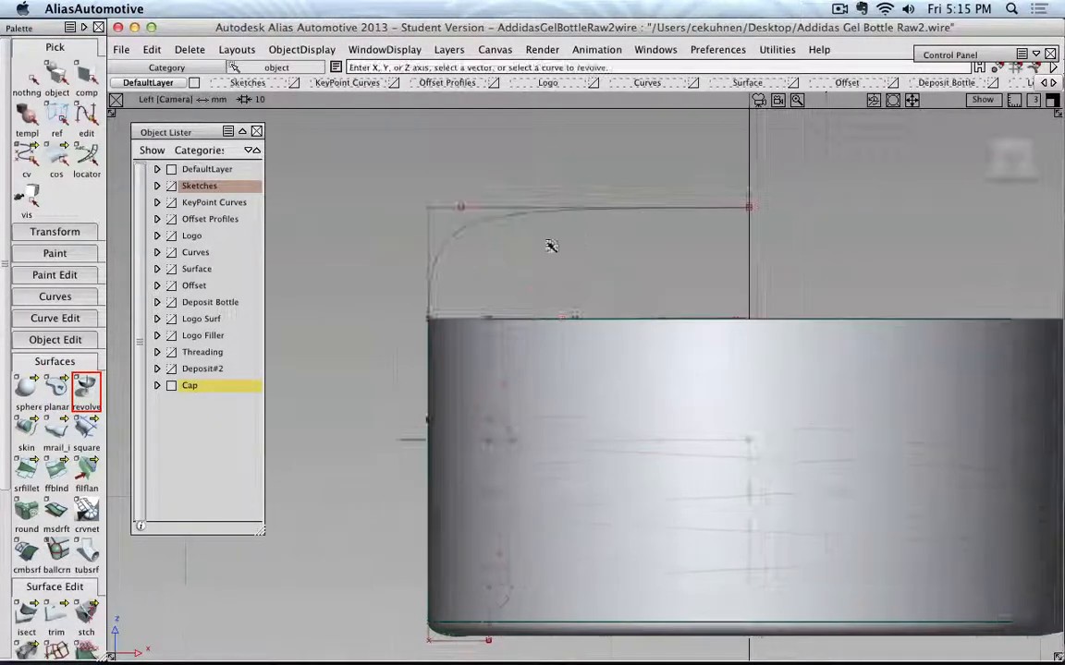
{"action": "left_click", "coordinate": [462, 232]}
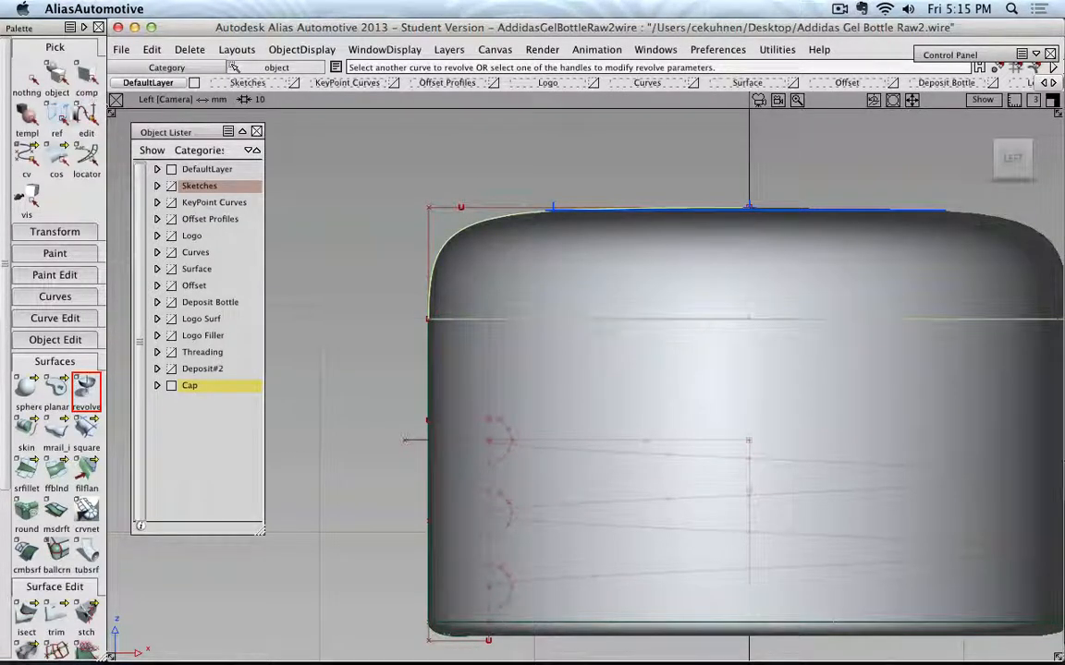
Move the upper row of control points of the top profile curve straight down to flatten the cap's dome, and clear the selection
{"action": "left_click", "coordinate": [26, 155]}
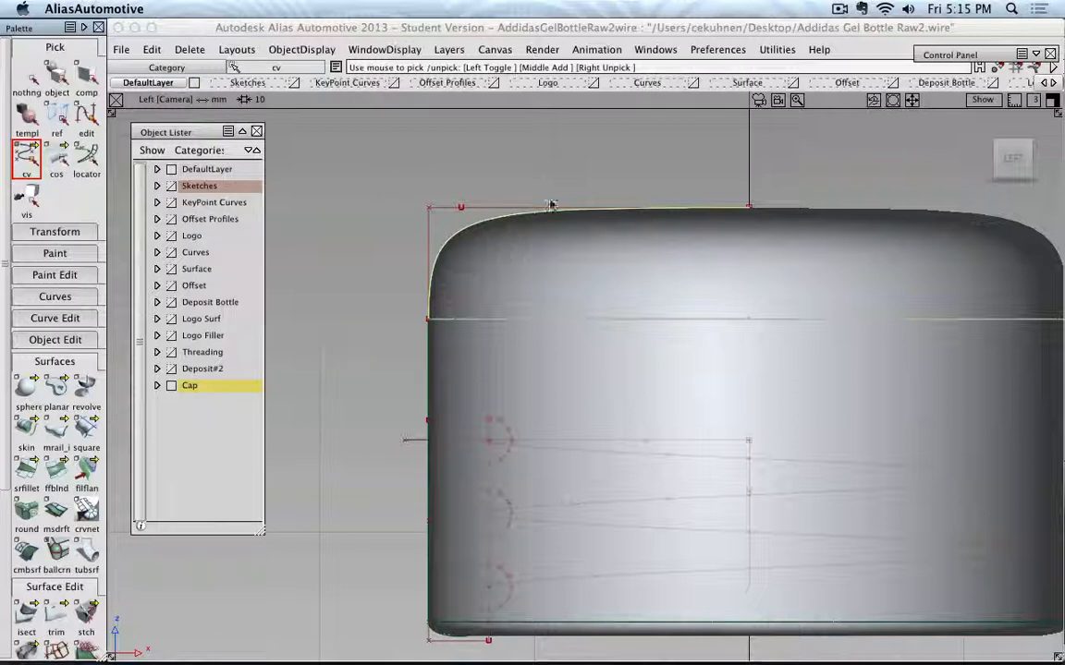
{"action": "left_click_drag", "start_coordinate": [401, 163], "coordinate": [766, 213]}
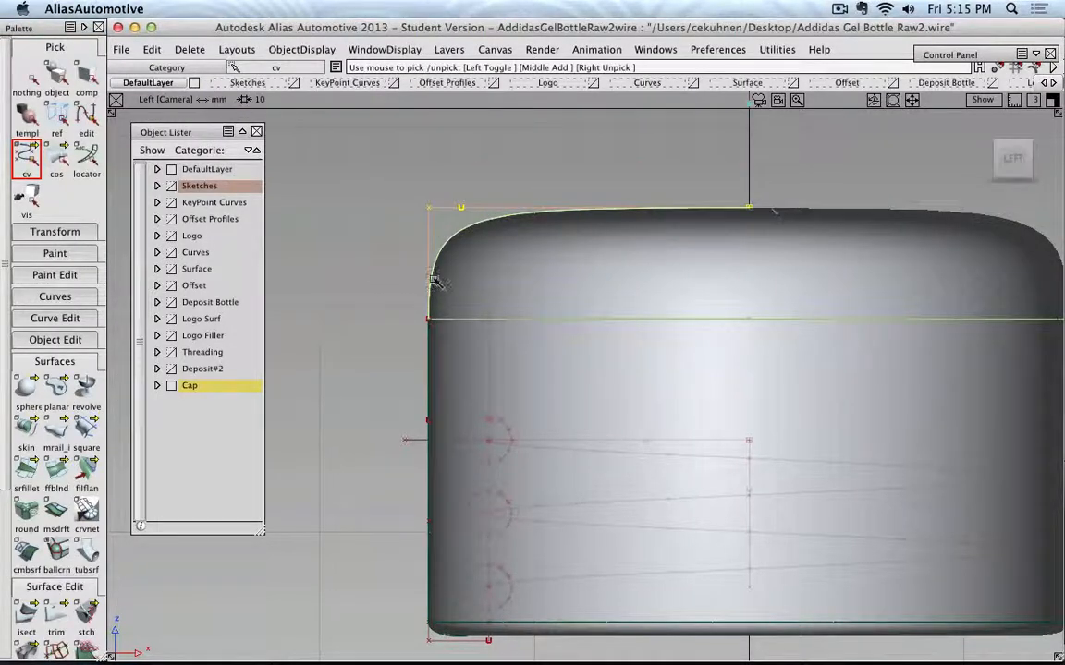
{"action": "left_click_drag", "start_coordinate": [361, 259], "coordinate": [765, 221], "text": "ctrl+shift"}
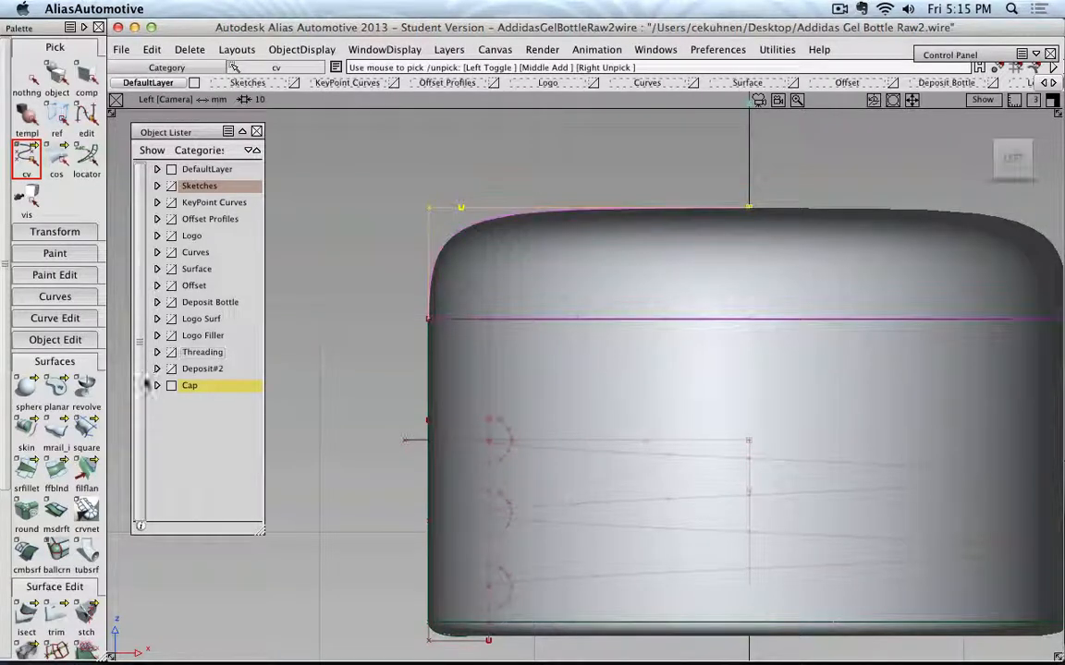
{"action": "left_click", "coordinate": [55, 231]}
{"action": "left_click", "coordinate": [26, 261]}
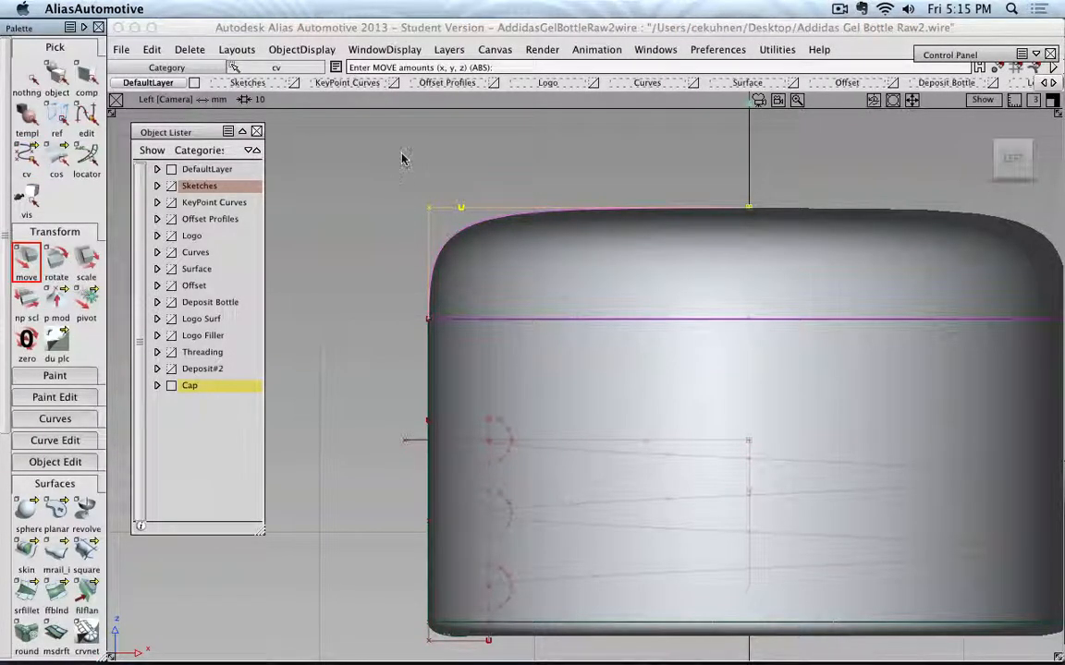
{"action": "right_click_drag", "start_coordinate": [403, 150], "coordinate": [395, 231]}
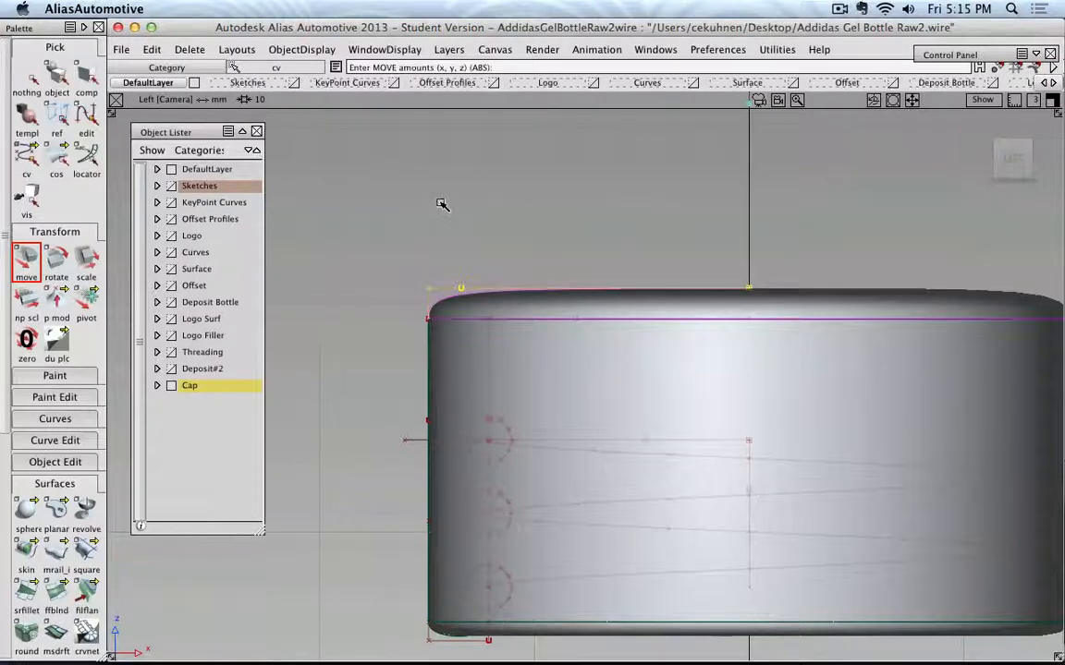
{"action": "middle_click_drag", "start_coordinate": [521, 269], "coordinate": [512, 193], "text": "alt+shift"}
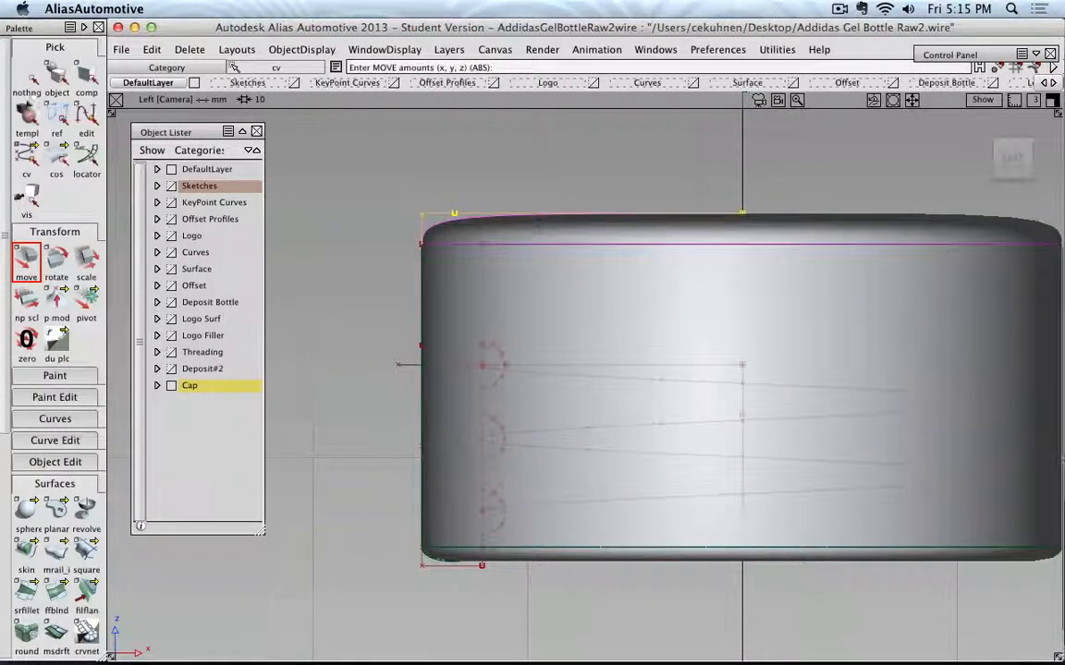
{"action": "left_click", "coordinate": [27, 77]}
Move all outer control points of the cap profile inward in wireframe to thin the wall, then restore shading and clear the selection
{"action": "right_click_drag", "start_coordinate": [355, 331], "coordinate": [350, 356], "text": "ctrl+shift"}
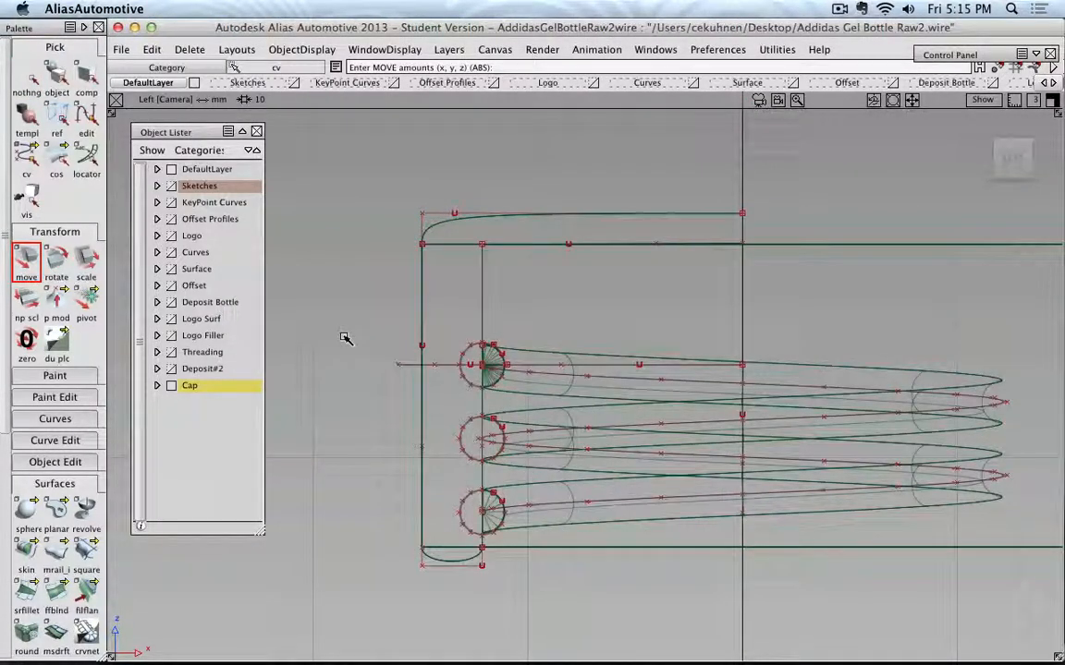
{"action": "left_click", "coordinate": [40, 159]}
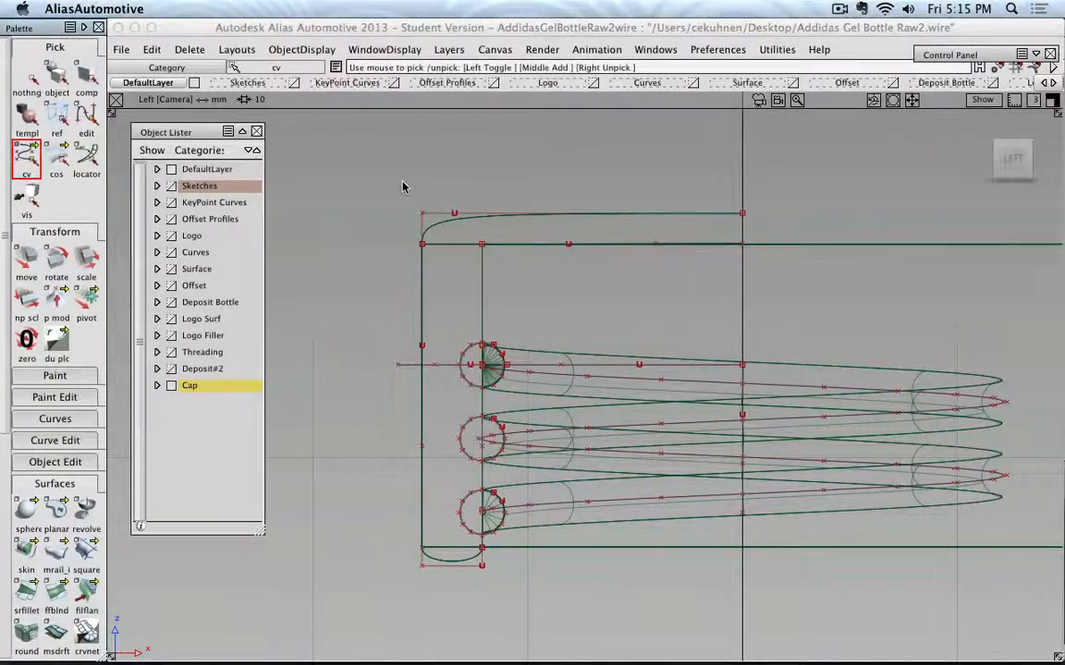
{"action": "left_click_drag", "start_coordinate": [403, 183], "coordinate": [425, 579]}
{"action": "left_click", "coordinate": [25, 258]}
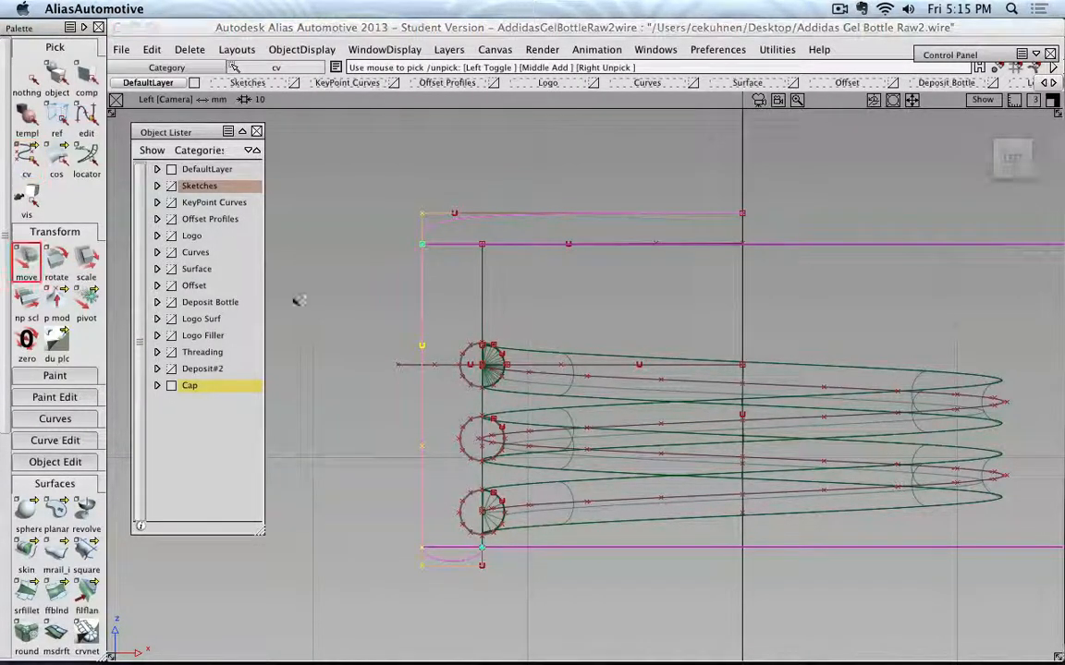
{"action": "middle_click_drag", "start_coordinate": [322, 321], "coordinate": [360, 318]}
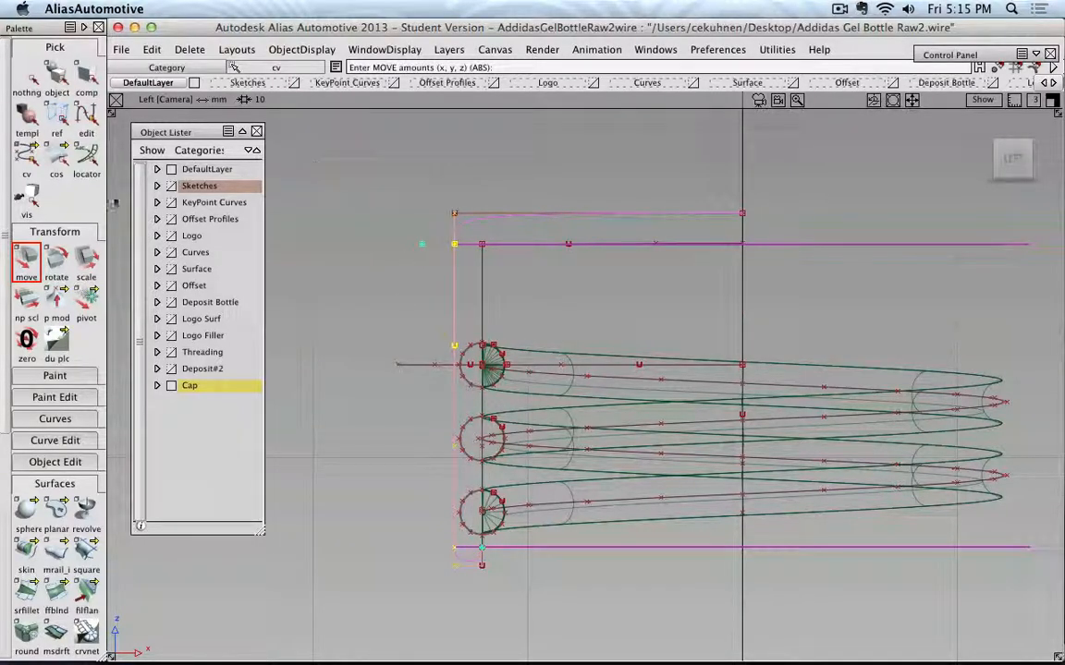
{"action": "right_click_drag", "start_coordinate": [384, 299], "coordinate": [436, 295], "text": "ctrl+shift"}
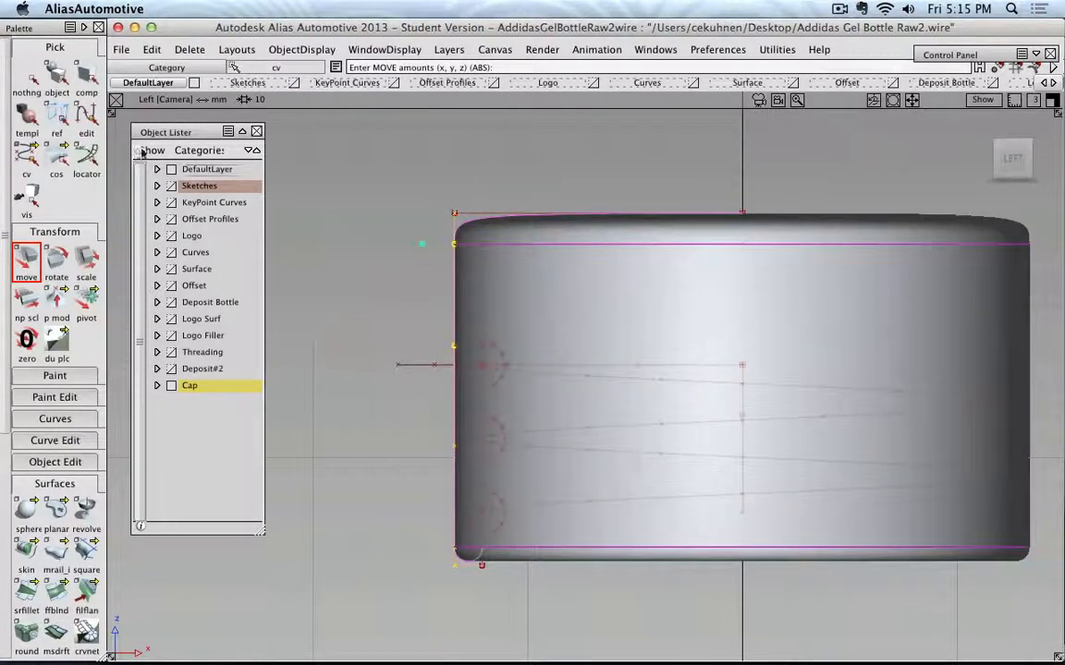
{"action": "left_click", "coordinate": [28, 84]}
Show the Surface and Threading layers to see the whole cap on the bottle
{"action": "left_click_drag", "start_coordinate": [457, 274], "coordinate": [496, 307], "text": "alt+shift"}
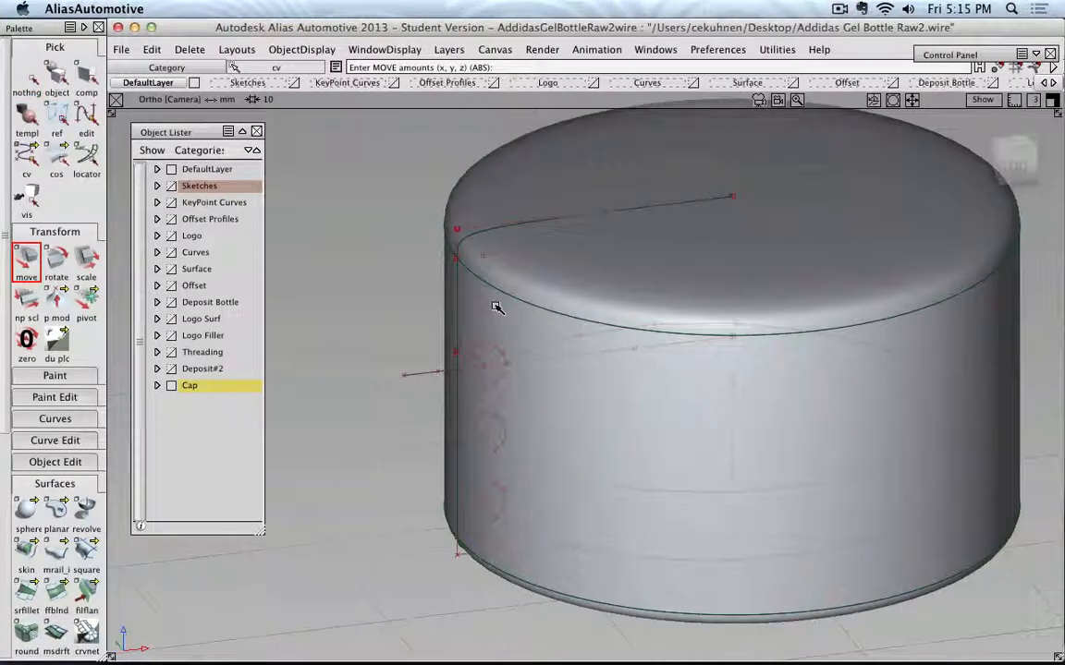
{"action": "right_click_drag", "start_coordinate": [497, 307], "coordinate": [578, 340], "text": "alt+shift"}
{"action": "middle_click_drag", "start_coordinate": [638, 327], "coordinate": [554, 294], "text": "alt+shift"}
{"action": "right_click_drag", "start_coordinate": [321, 236], "coordinate": [445, 261], "text": "alt+shift"}
{"action": "middle_click_drag", "start_coordinate": [175, 230], "coordinate": [204, 260], "text": "alt+shift"}
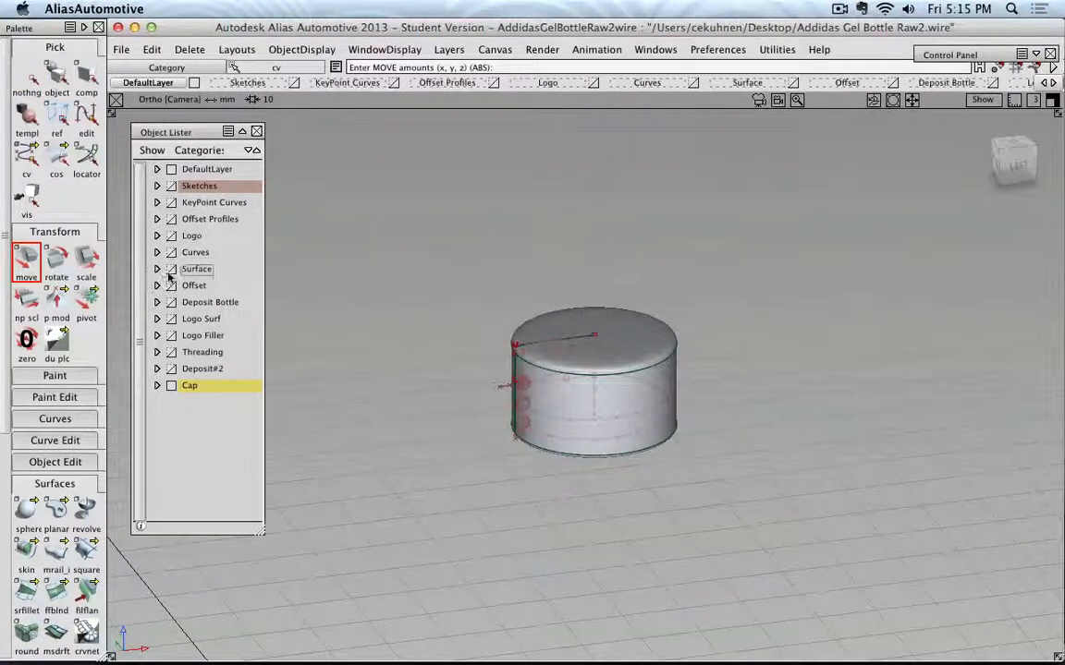
{"action": "left_click", "coordinate": [171, 269]}
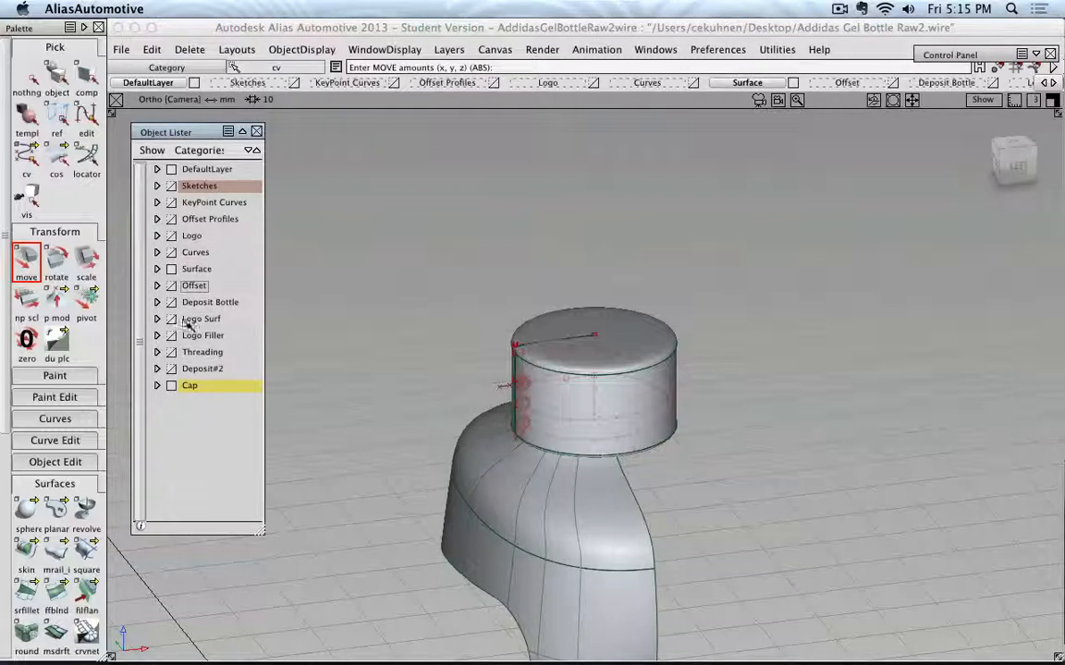
{"action": "left_click", "coordinate": [171, 352]}
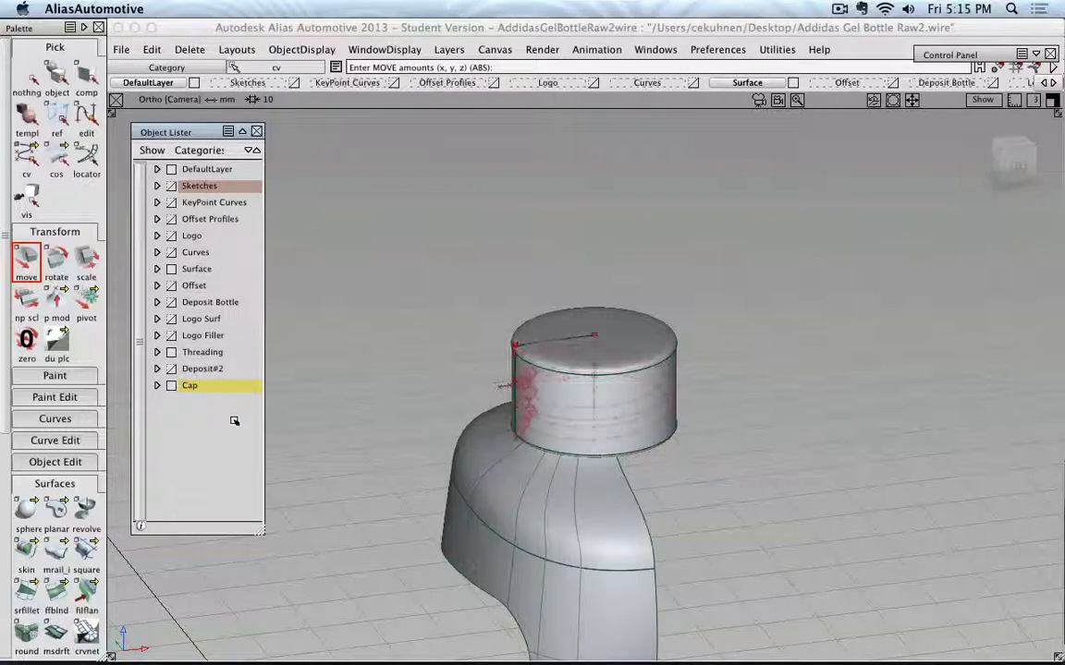
Make the Offset layer visible and active to show the recessed side of the bottle
{"action": "left_click", "coordinate": [562, 84]}
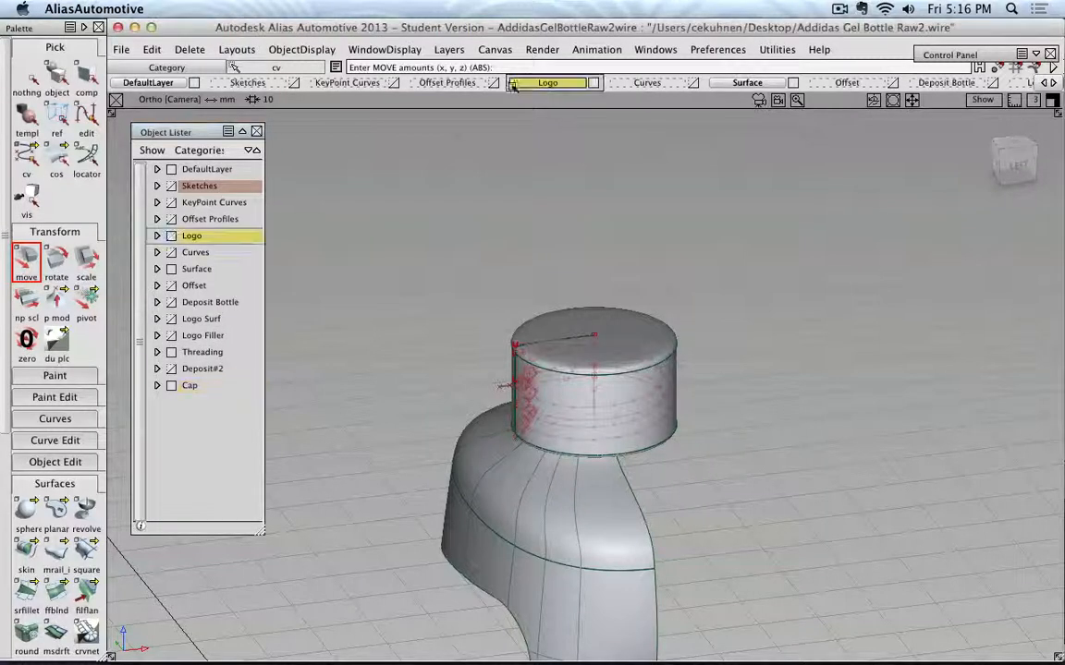
{"action": "left_click", "coordinate": [847, 82]}
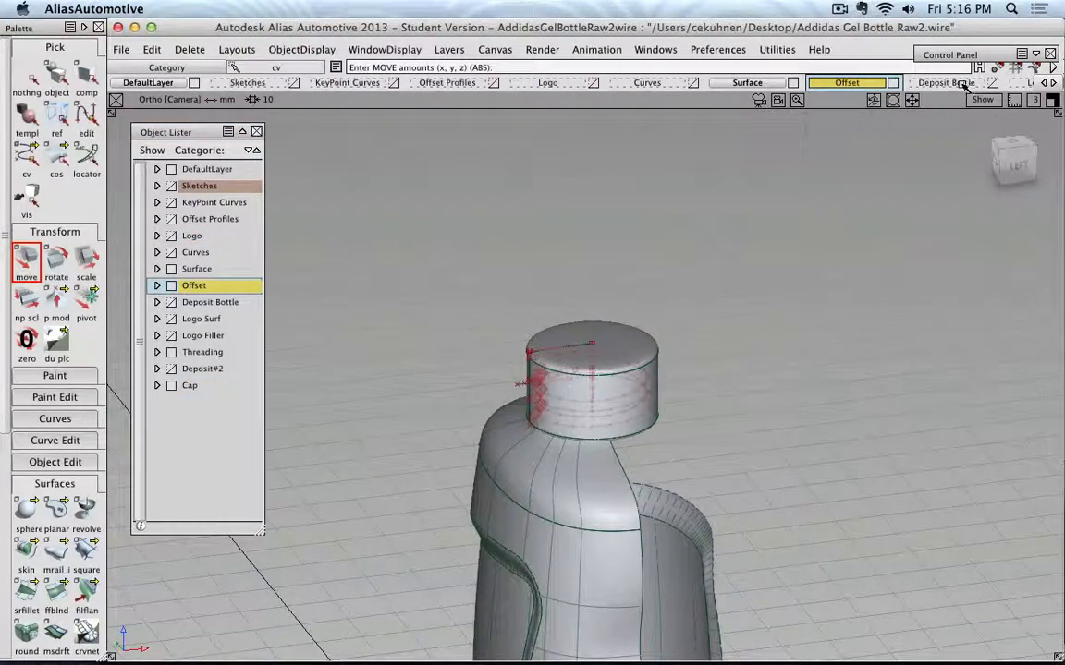
{"action": "right_click_drag", "start_coordinate": [741, 153], "coordinate": [748, 245], "text": "alt+shift"}
{"action": "middle_click_drag", "start_coordinate": [748, 245], "coordinate": [722, 150], "text": "alt+shift"}
Turn on symmetry for the Surface layer to display the complete bottle body, and view it from the front corner
{"action": "left_click", "coordinate": [741, 85]}
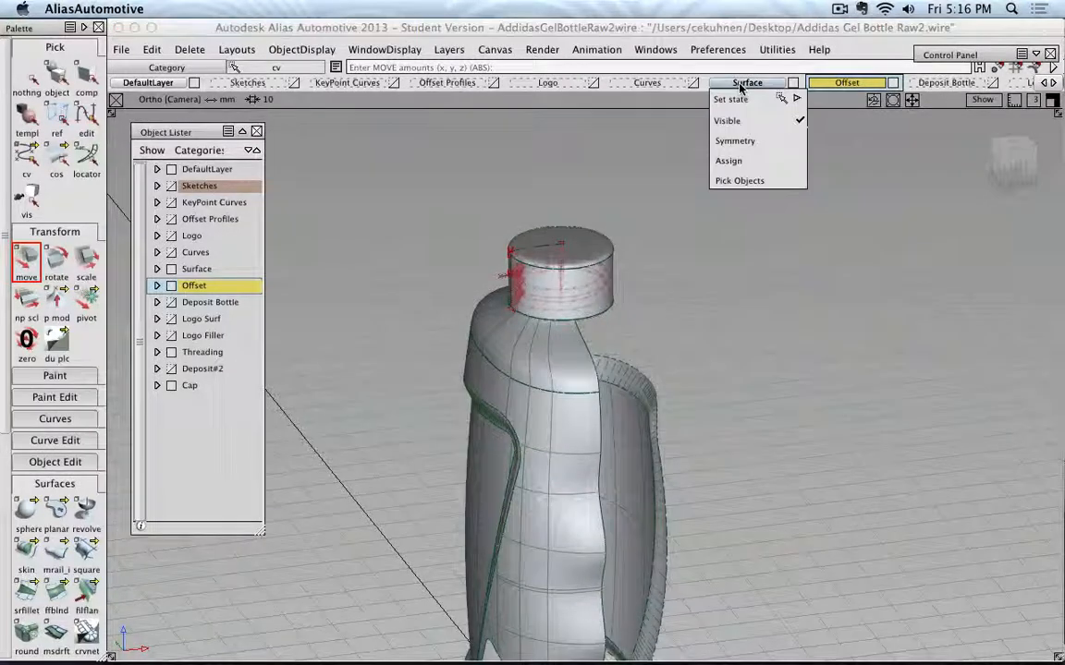
{"action": "left_click", "coordinate": [748, 143]}
{"action": "right_click_drag", "start_coordinate": [802, 168], "coordinate": [694, 237], "text": "alt+shift"}
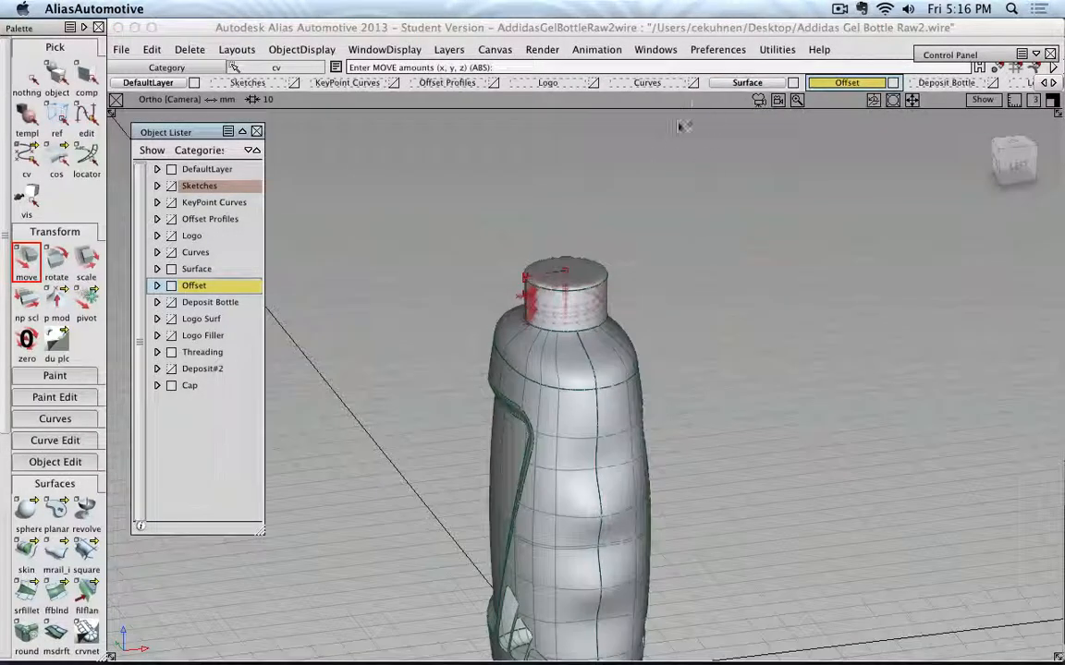
{"action": "left_click_drag", "start_coordinate": [607, 205], "coordinate": [647, 251], "text": "alt+shift"}
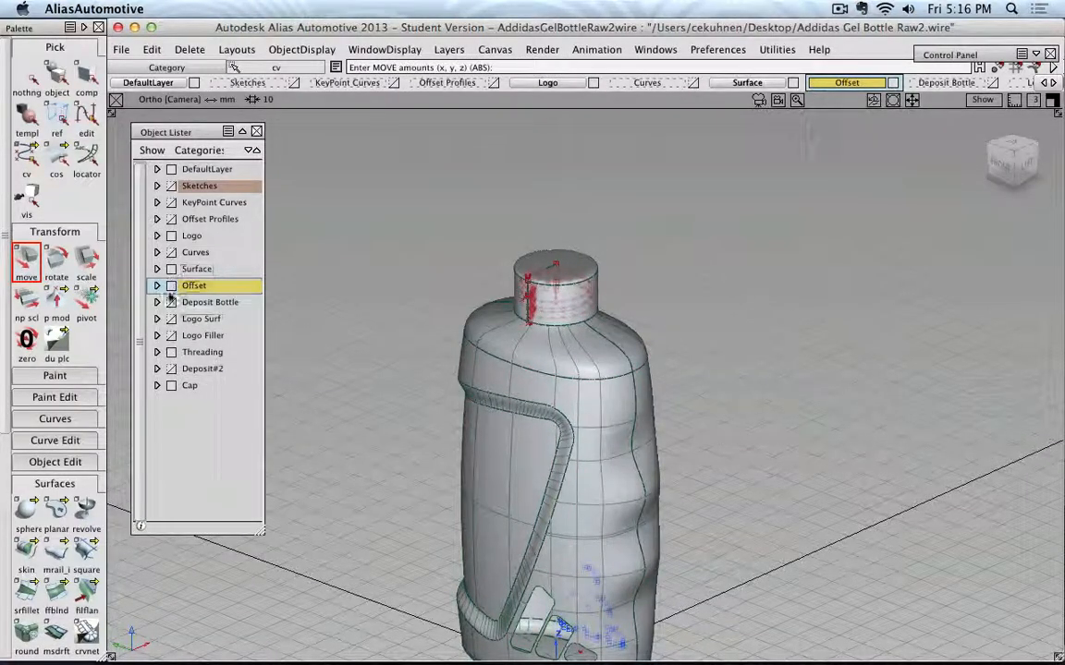
Show the Logo Surf and Logo Filler layers to display the finished logo on the complete bottle
{"action": "left_click", "coordinate": [172, 323]}
{"action": "left_click", "coordinate": [172, 337]}
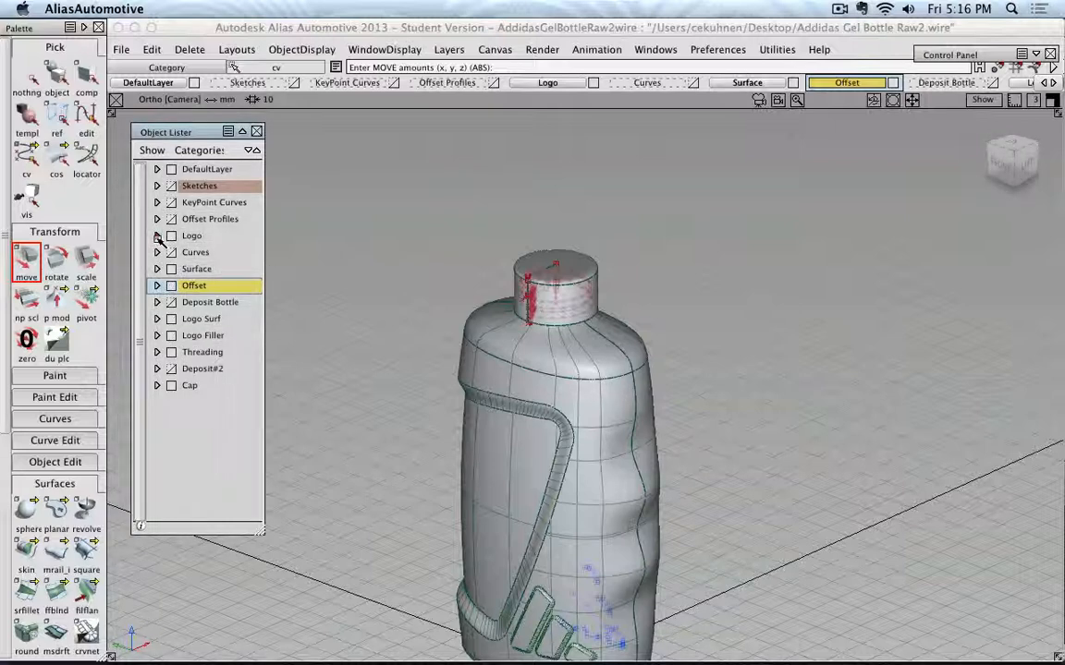
{"action": "left_click_drag", "start_coordinate": [552, 388], "coordinate": [594, 331], "text": "alt+shift"}
{"action": "left_click_drag", "start_coordinate": [500, 418], "coordinate": [465, 280], "text": "alt+shift"}
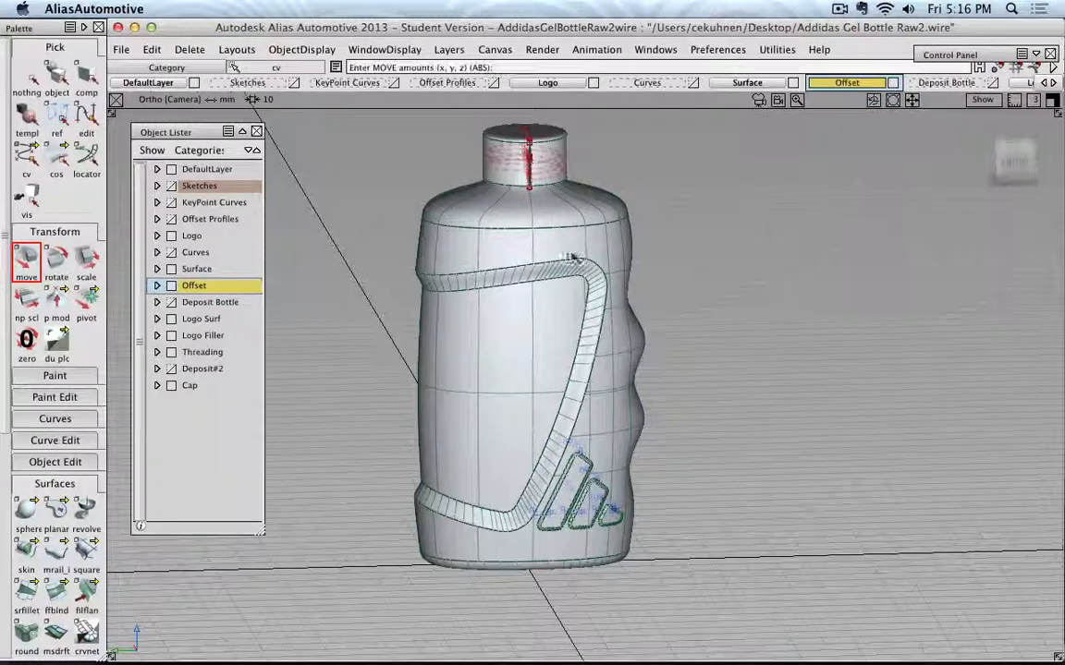
{"action": "left_click_drag", "start_coordinate": [578, 451], "coordinate": [583, 317], "text": "alt+shift"}
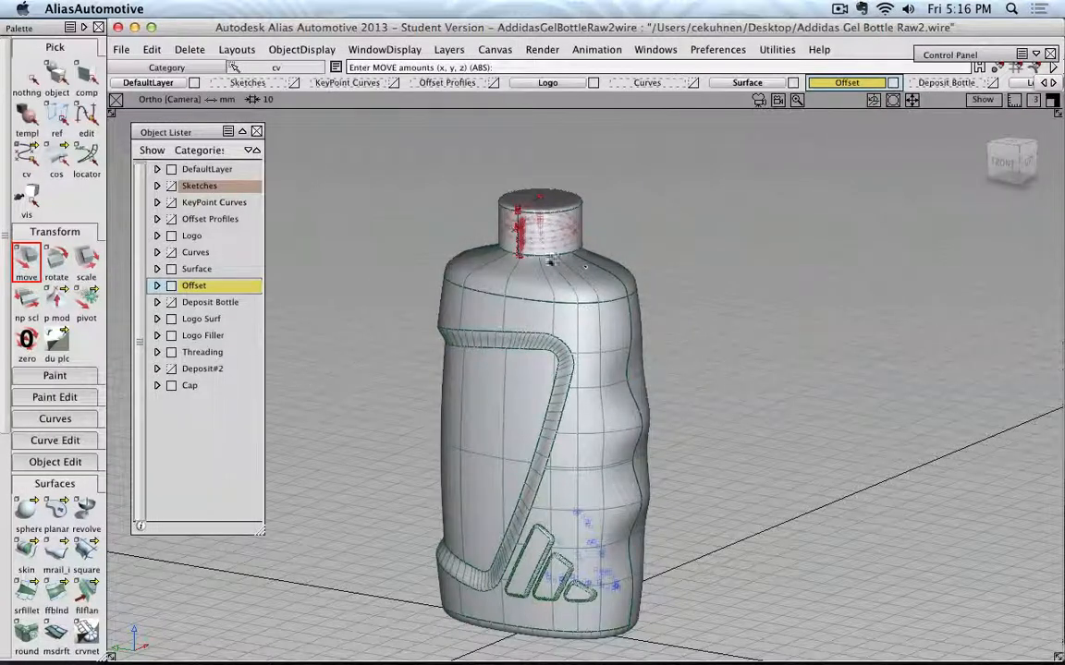
Hide the Cap layer to expose the threaded neck, and examine the threads up close and the whole uncapped bottle
{"action": "left_click", "coordinate": [173, 386]}
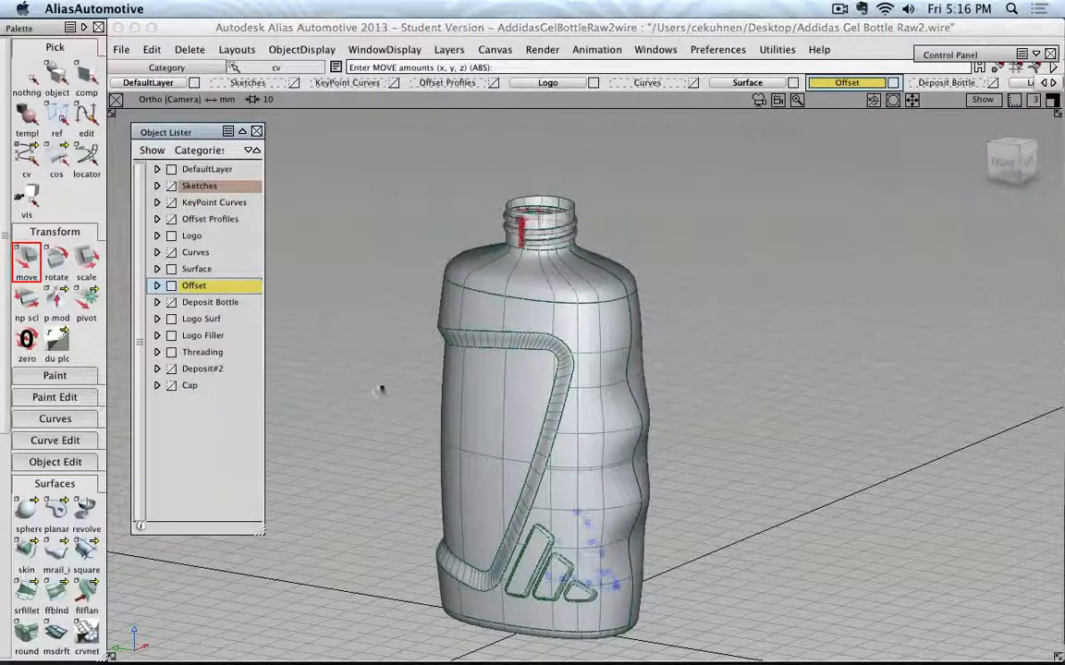
{"action": "middle_click_drag", "start_coordinate": [605, 227], "coordinate": [612, 317], "text": "alt+shift"}
{"action": "right_click_drag", "start_coordinate": [612, 317], "coordinate": [487, 305], "text": "alt+shift"}
{"action": "middle_click_drag", "start_coordinate": [531, 344], "coordinate": [671, 483], "text": "alt+shift"}
{"action": "right_click_drag", "start_coordinate": [563, 394], "coordinate": [490, 337], "text": "alt+shift"}
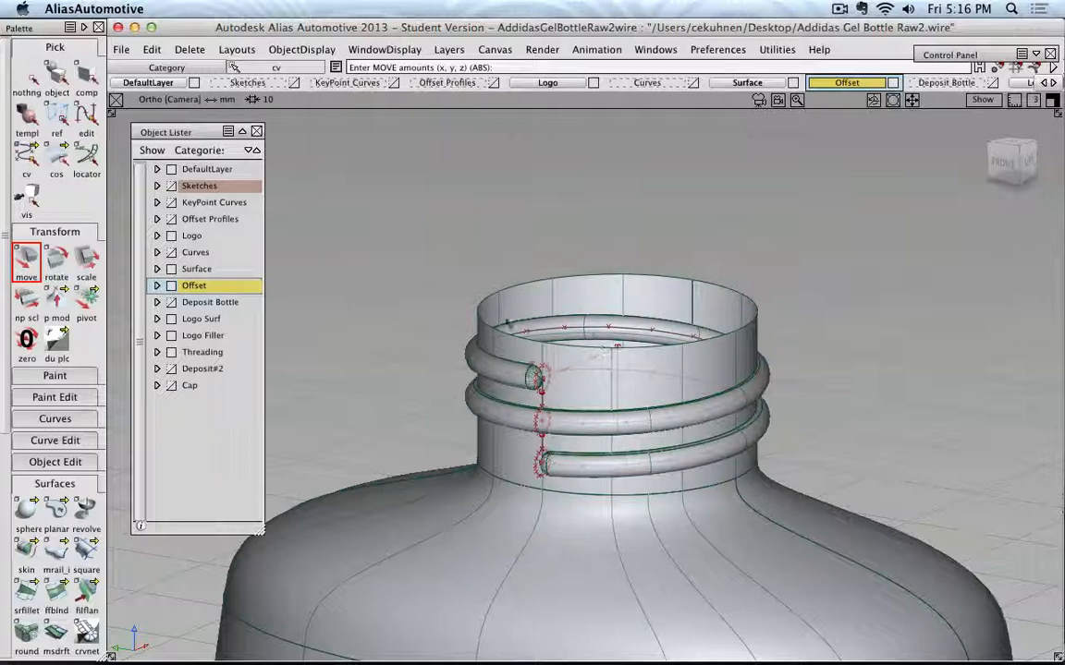
{"action": "right_click_drag", "start_coordinate": [603, 376], "coordinate": [571, 354], "text": "alt+shift"}
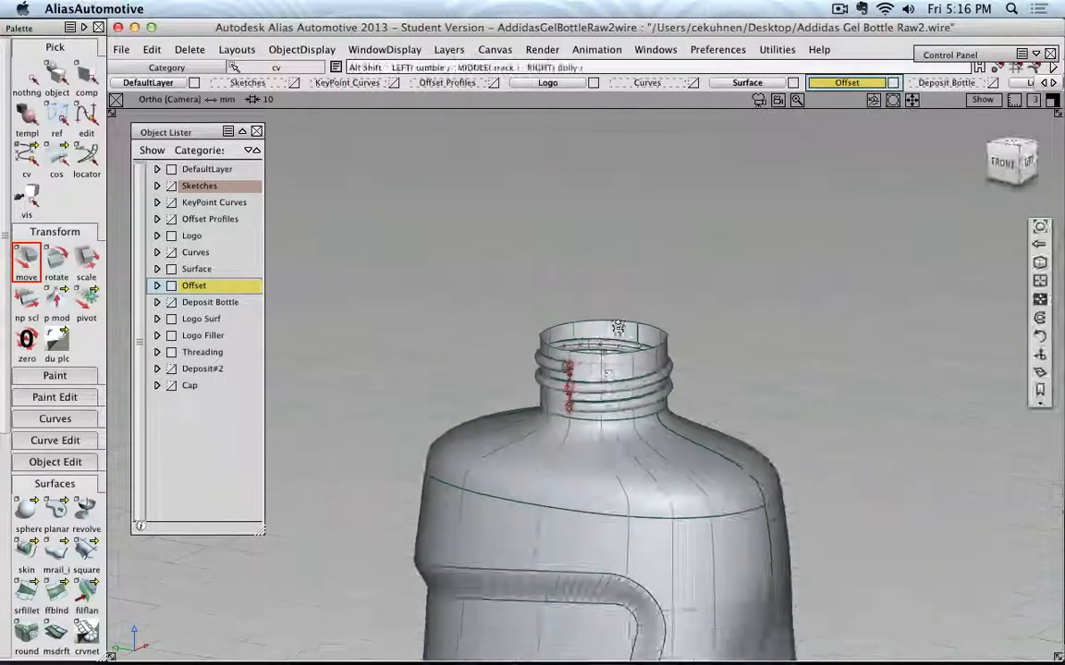
{"action": "middle_click_drag", "start_coordinate": [575, 340], "coordinate": [592, 174], "text": "alt+shift"}
{"action": "scroll", "coordinate": [718, 406], "scroll_direction": "down", "scroll_amount": 4}
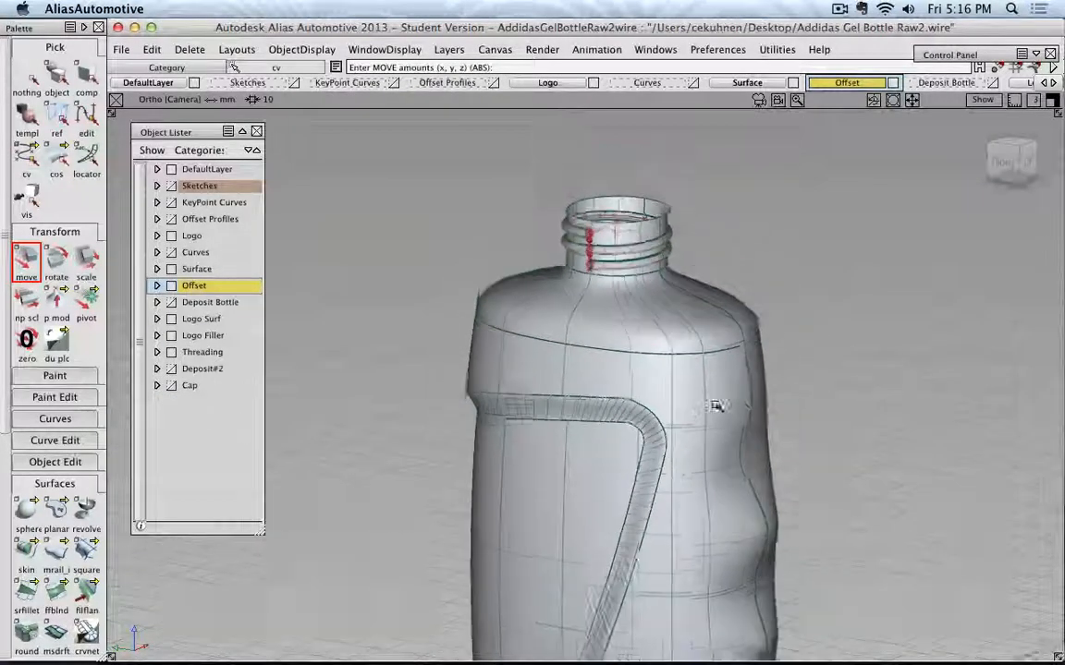
{"action": "middle_click_drag", "start_coordinate": [725, 354], "coordinate": [744, 368], "text": "alt+shift"}
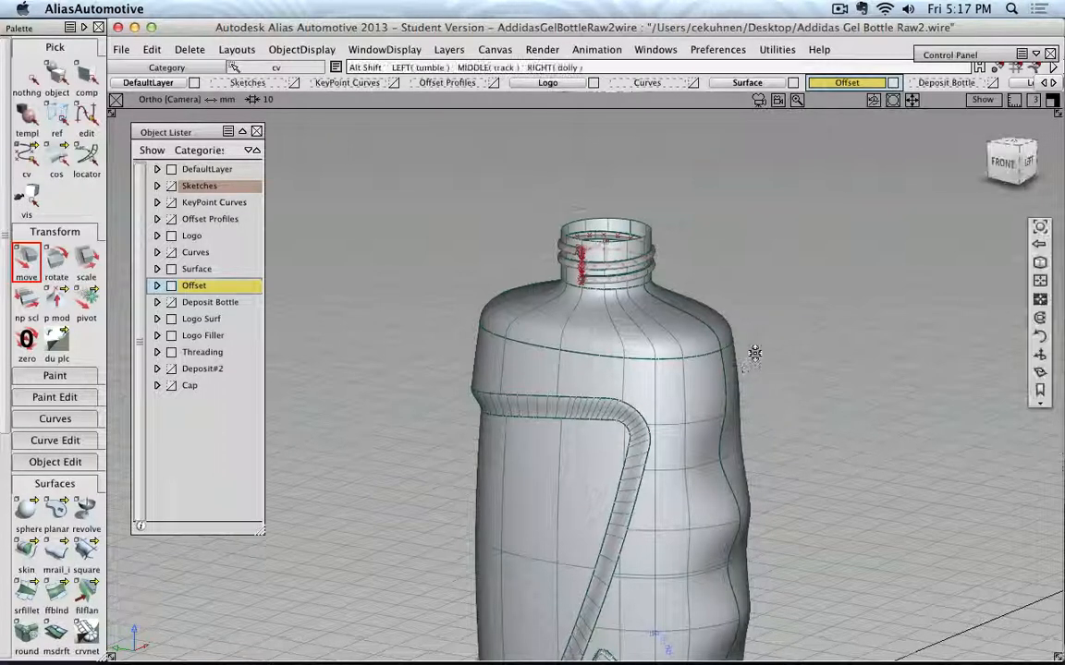
{"action": "left_click_drag", "start_coordinate": [756, 354], "coordinate": [748, 316], "text": "alt+shift"}
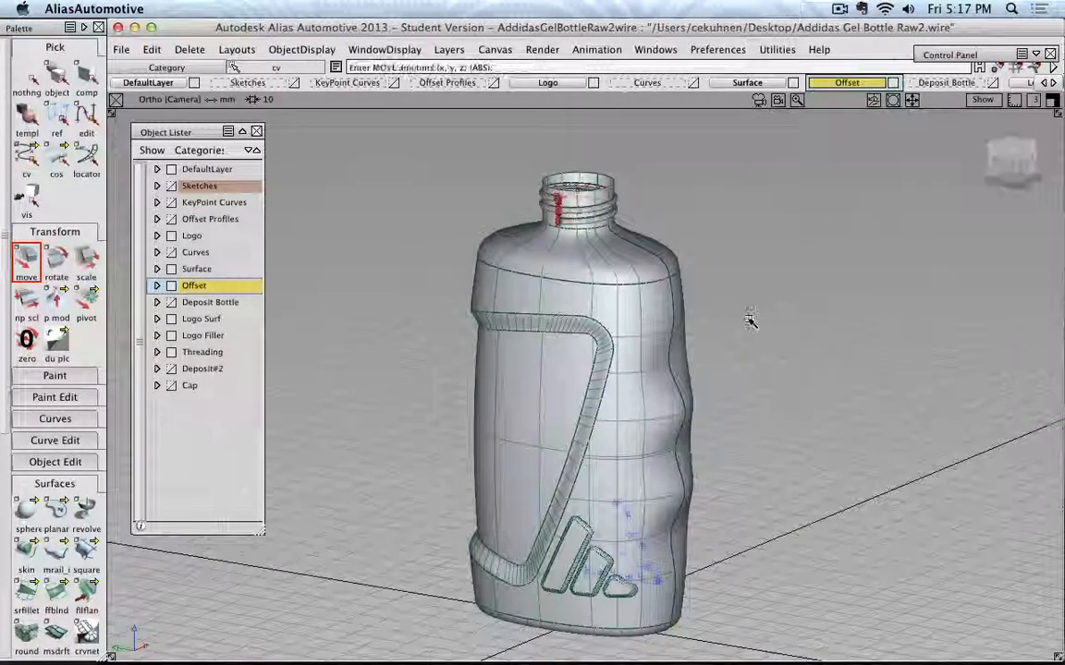